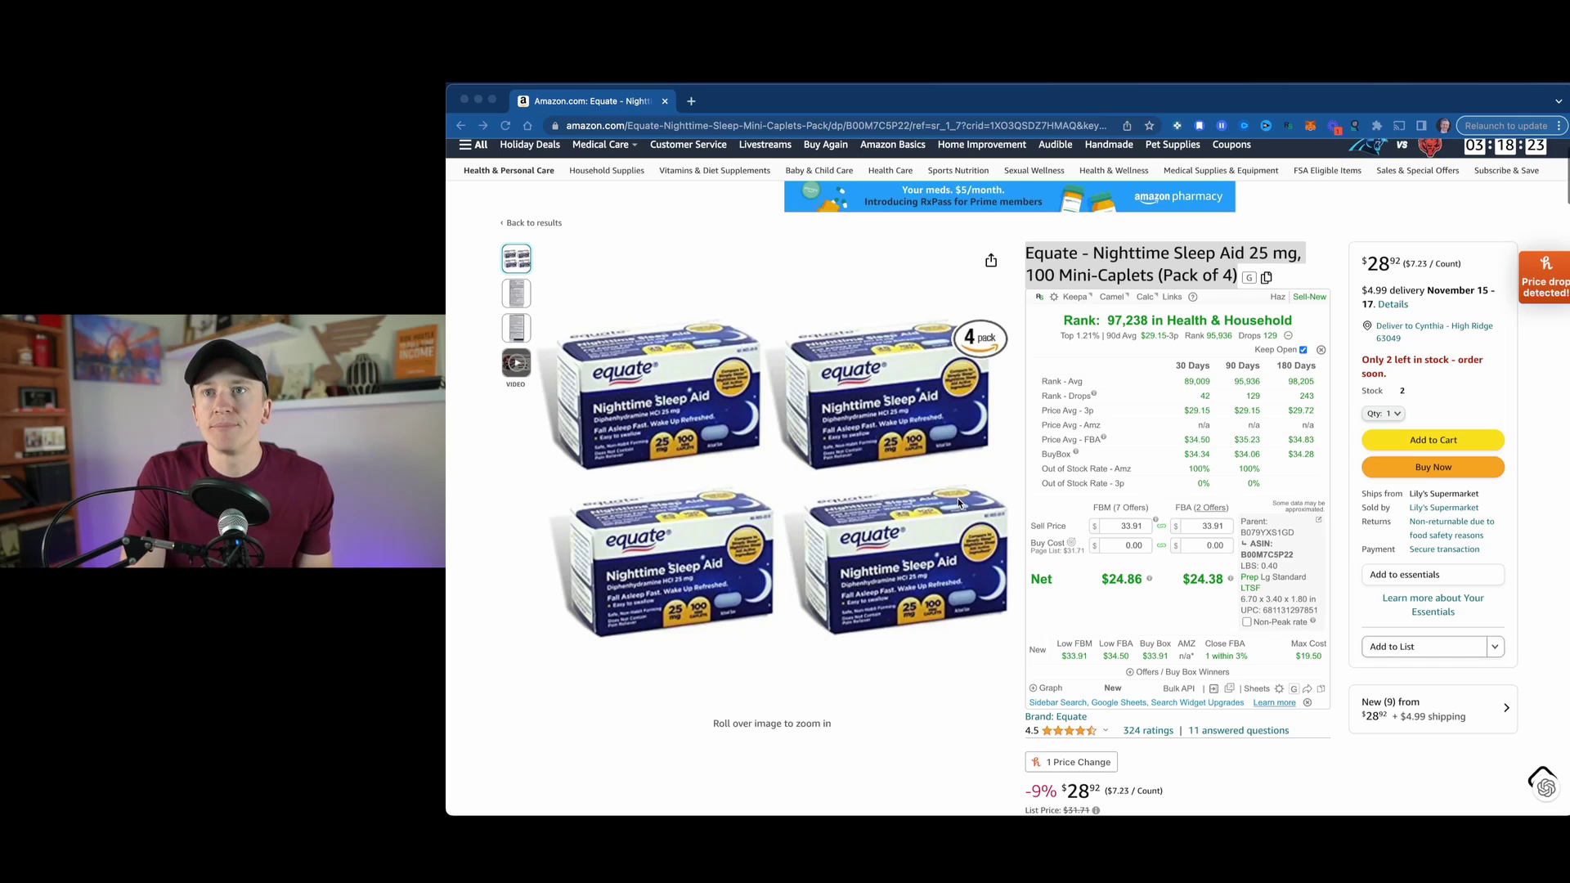
- Run a RevSeller Amazon search for the selected Equate Nighttime Sleep Aid product title
scroll(958, 498, "up", 2)
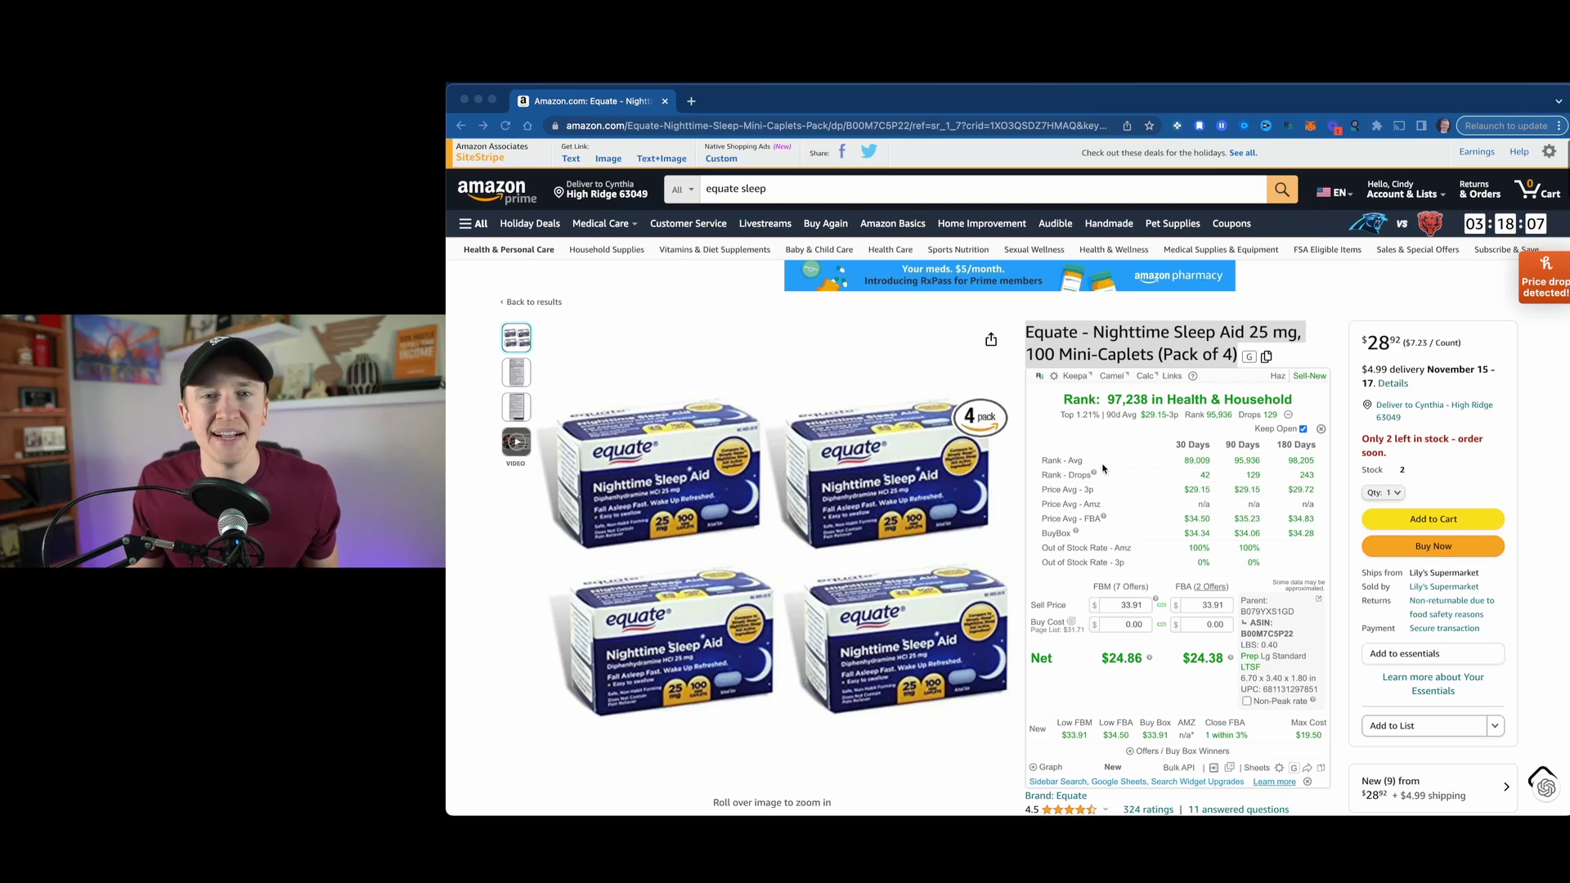
right_click(1112, 357)
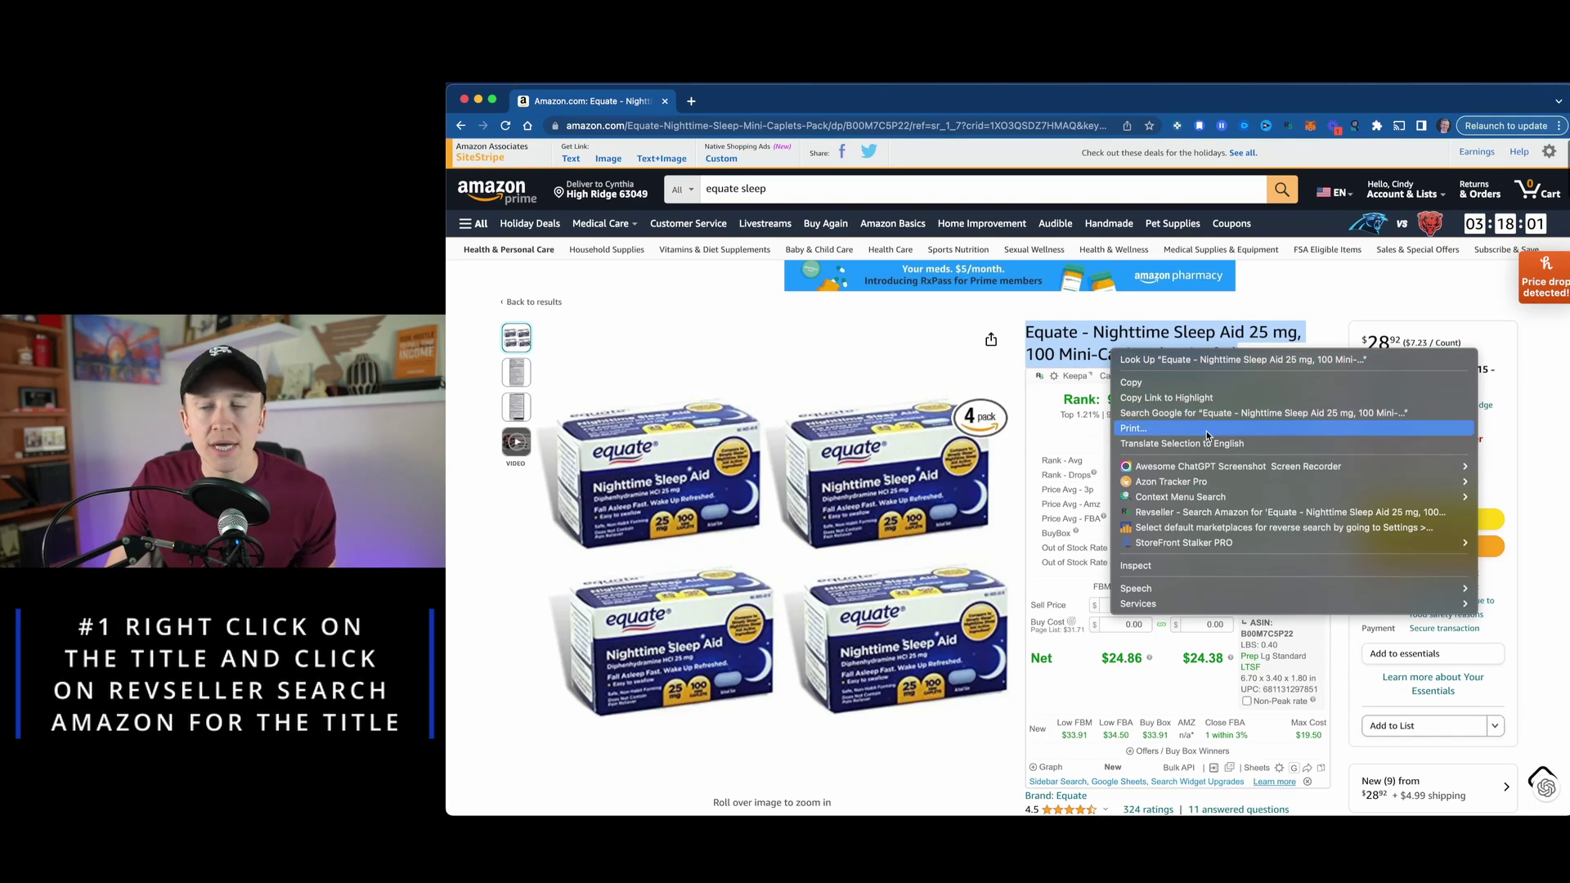
left_click(1181, 512)
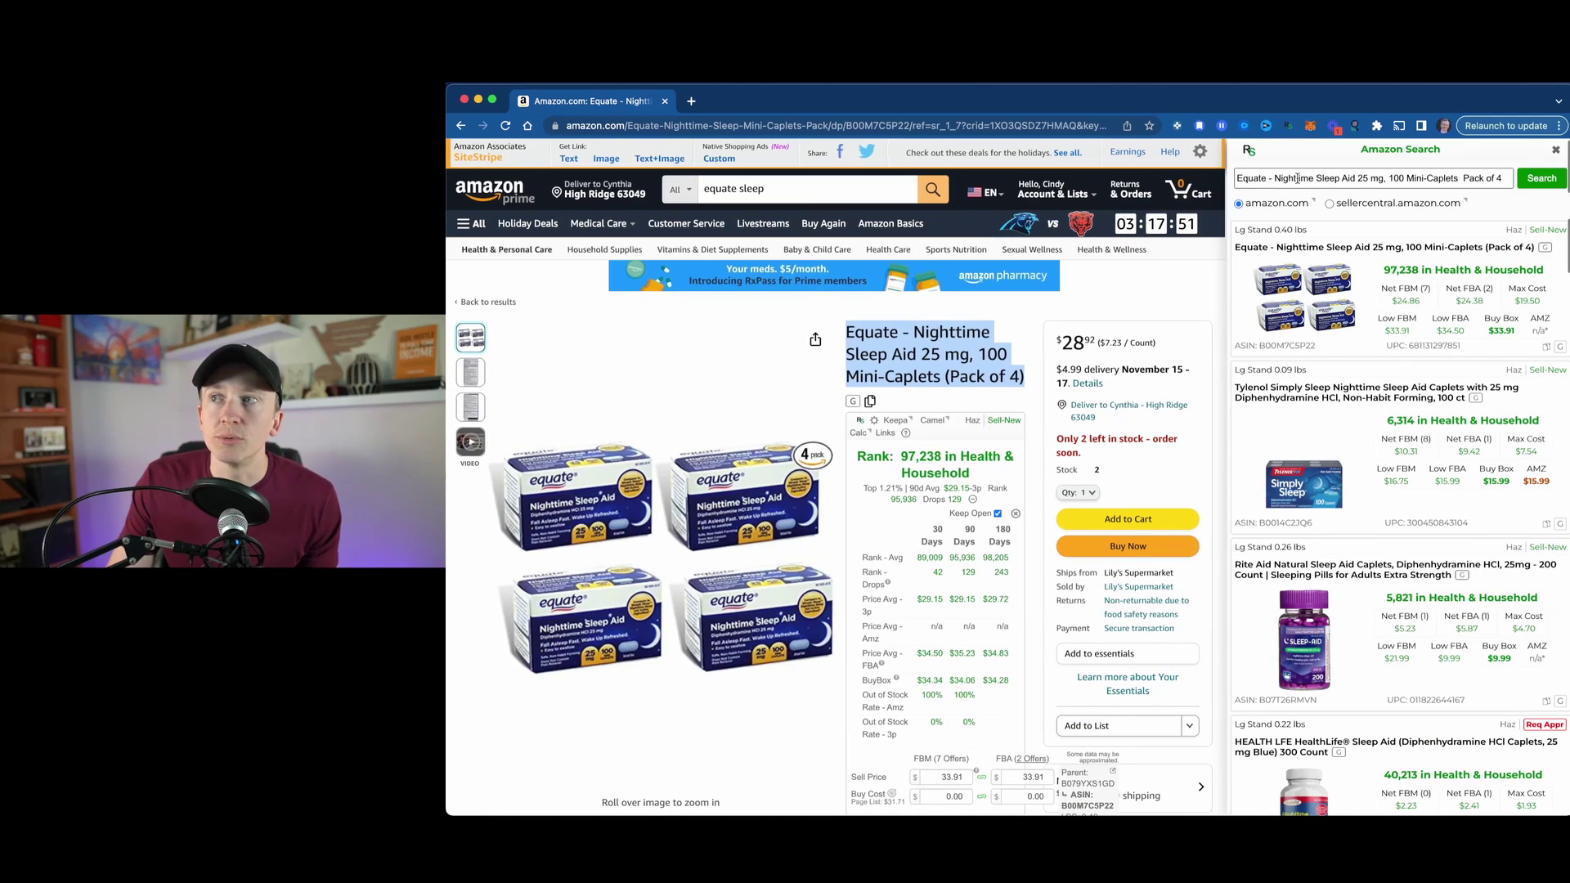
- Examine the Amazon search results for sales ranks, net profits, prices and selling eligibility of similar sleep aids
scroll(1334, 323, "down", 3)
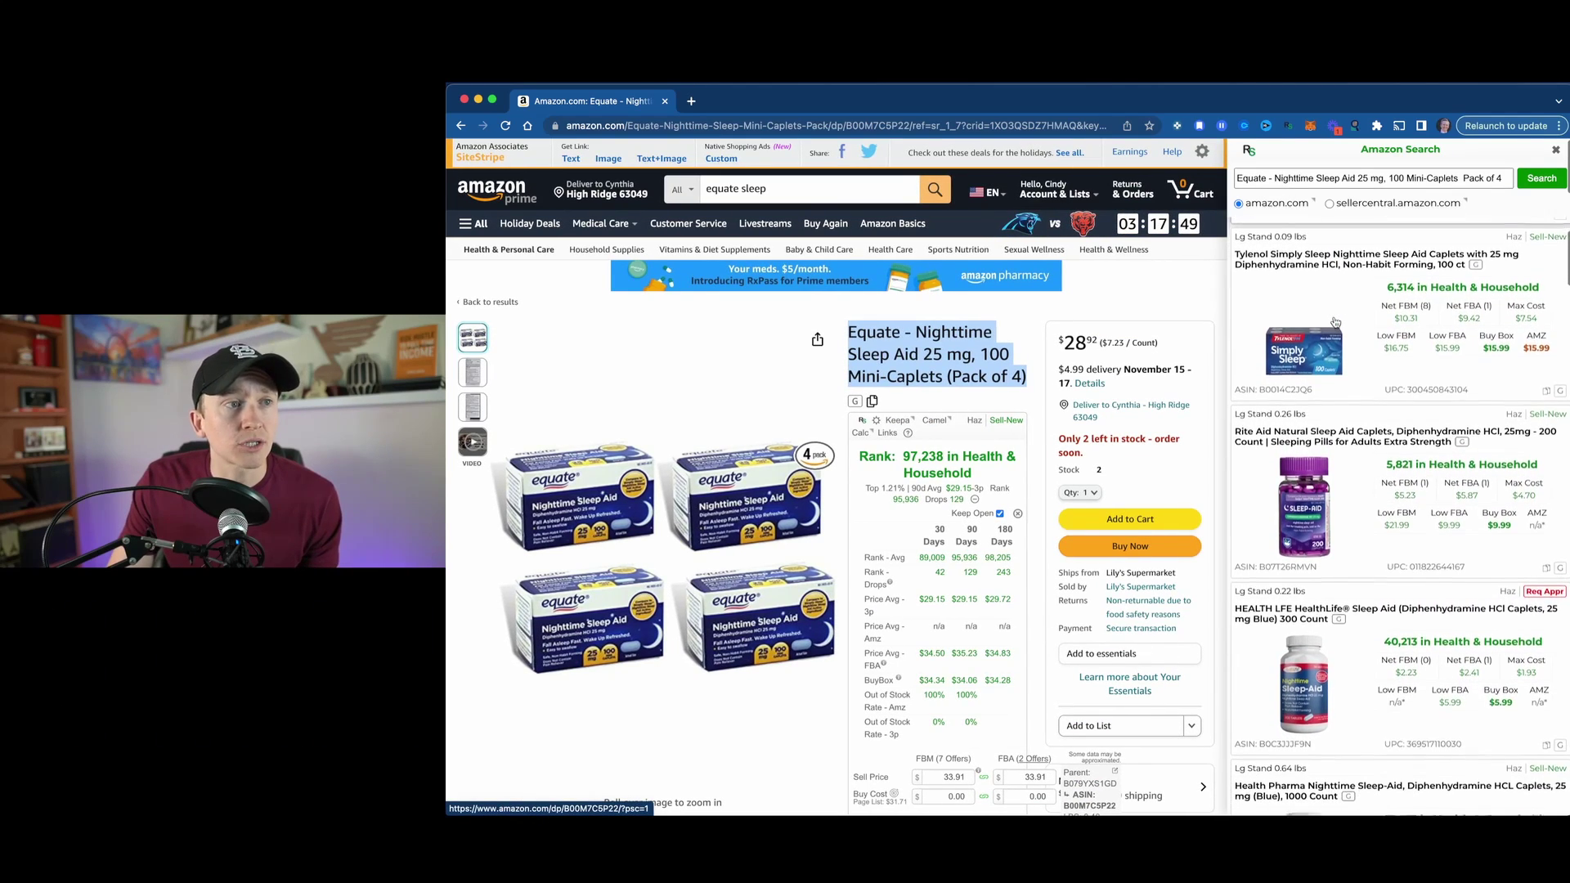
scroll(1334, 323, "down", 4)
scroll(1334, 323, "up", 4)
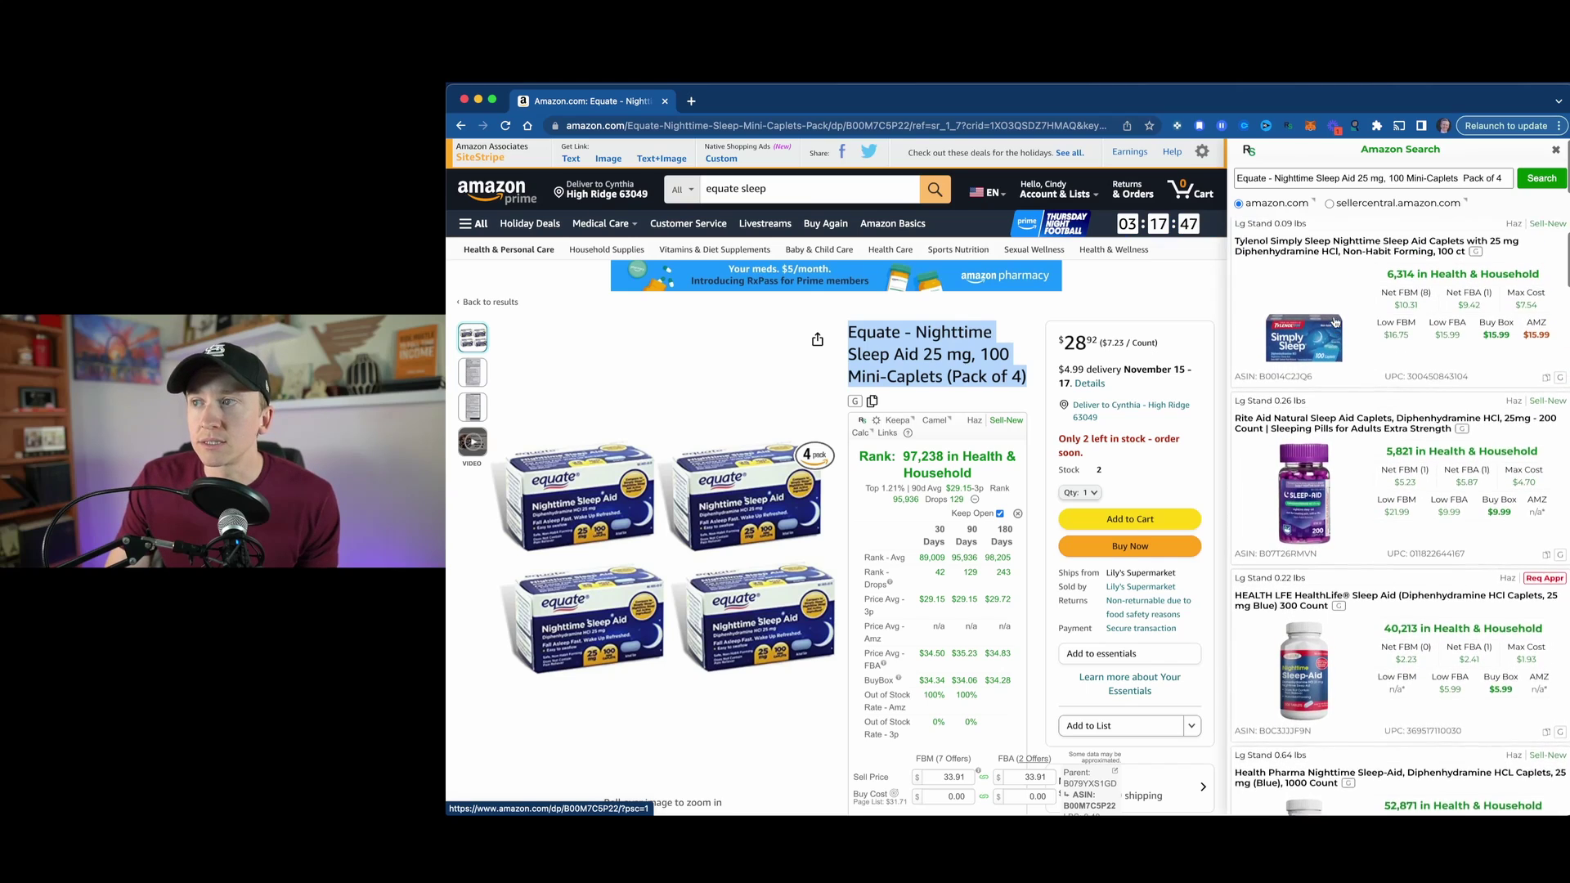
scroll(1334, 323, "up", 3)
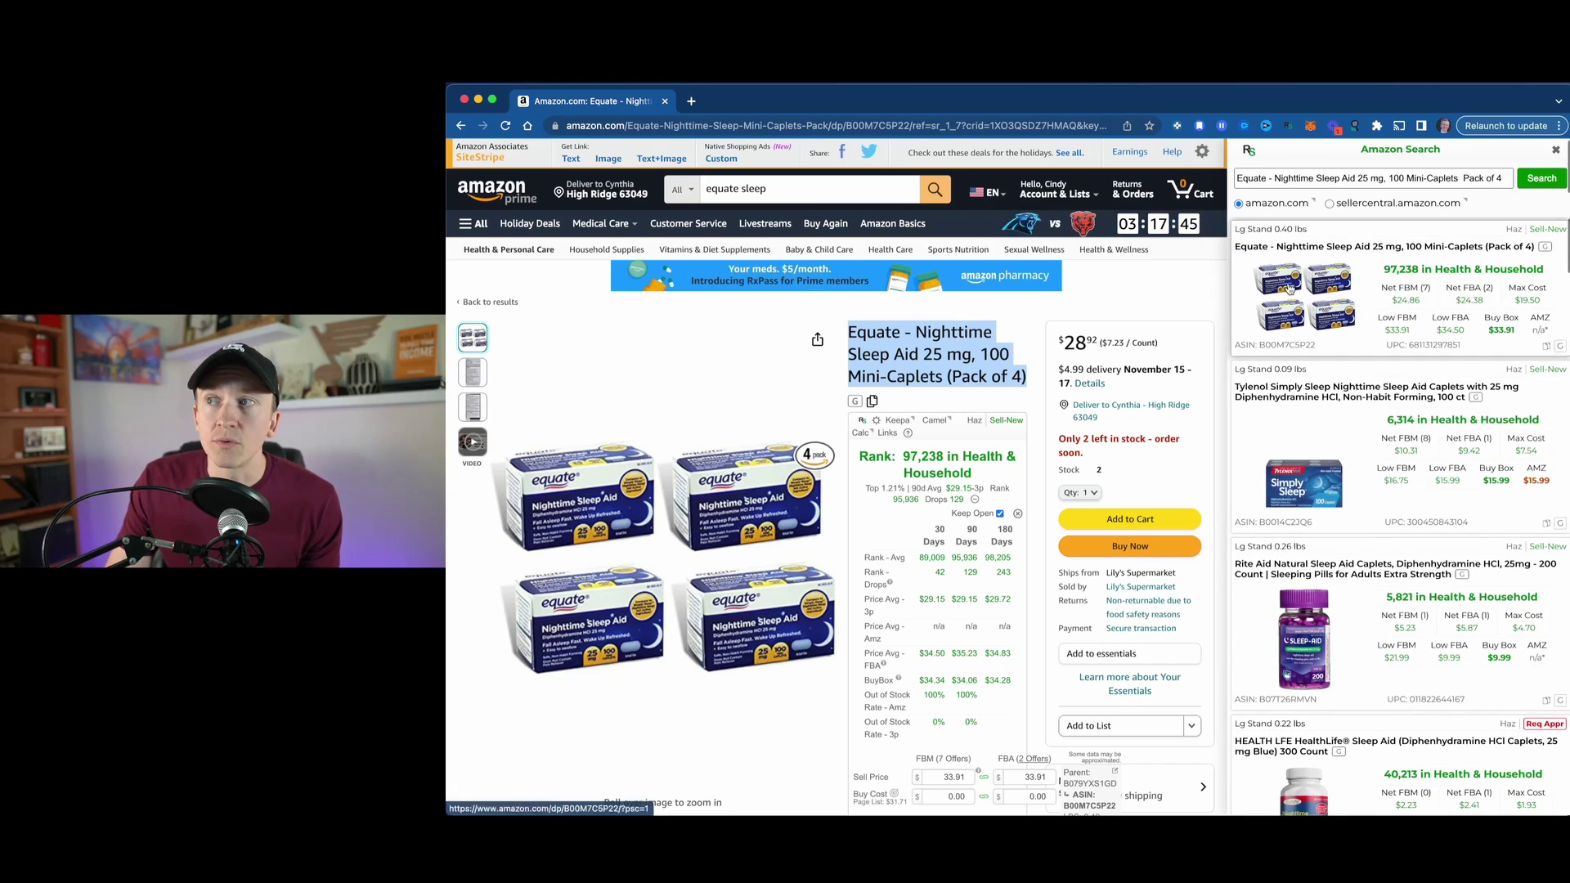
scroll(1307, 335, "down", 2)
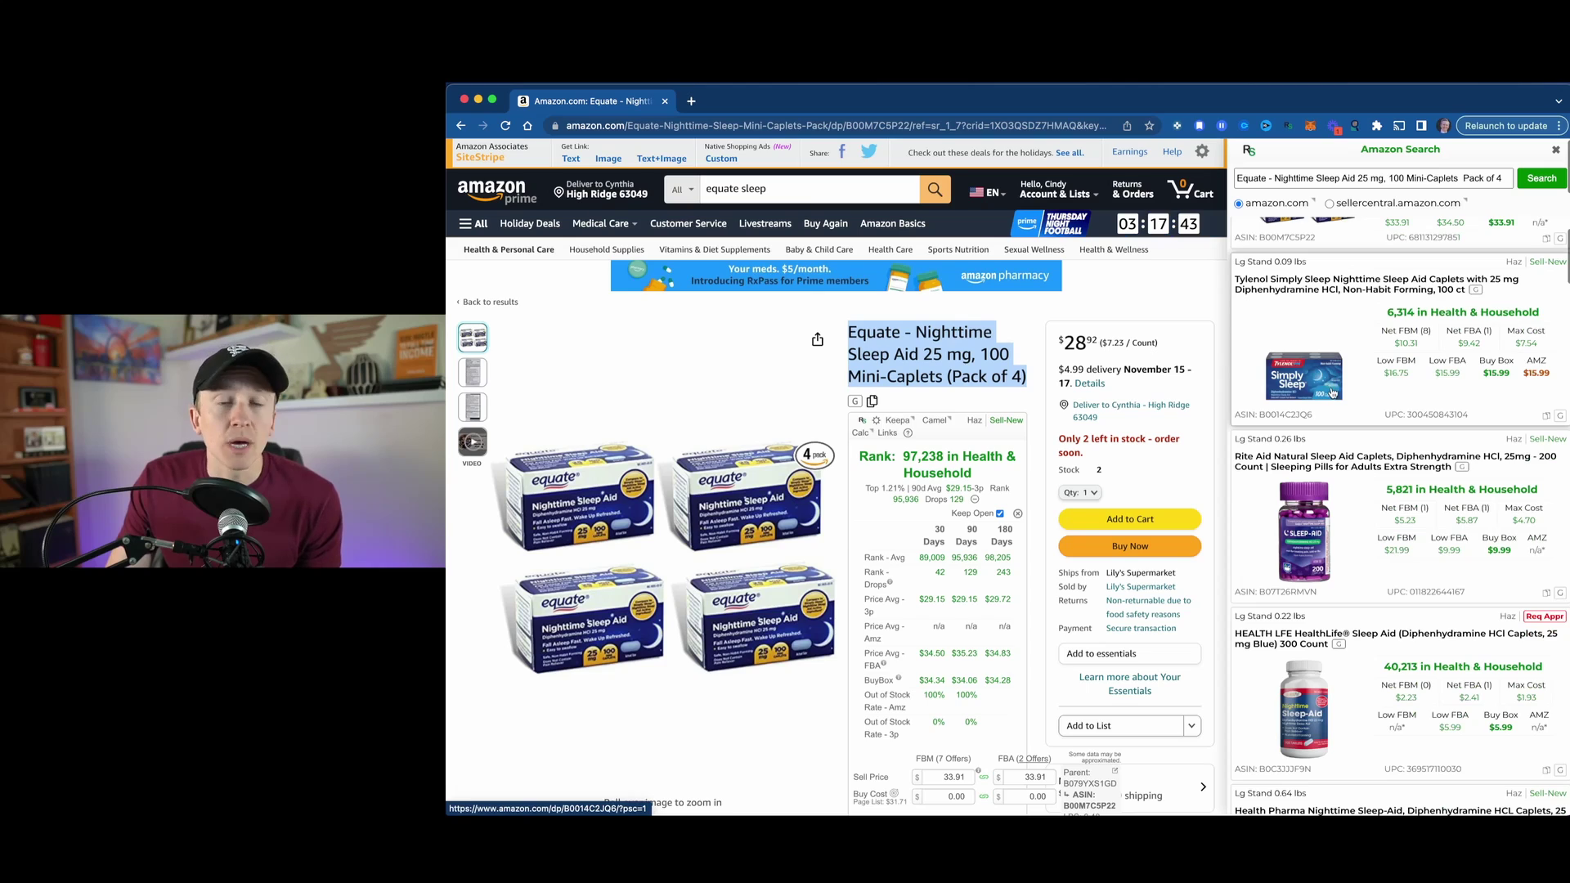
scroll(1332, 393, "down", 1)
scroll(1328, 425, "down", 2)
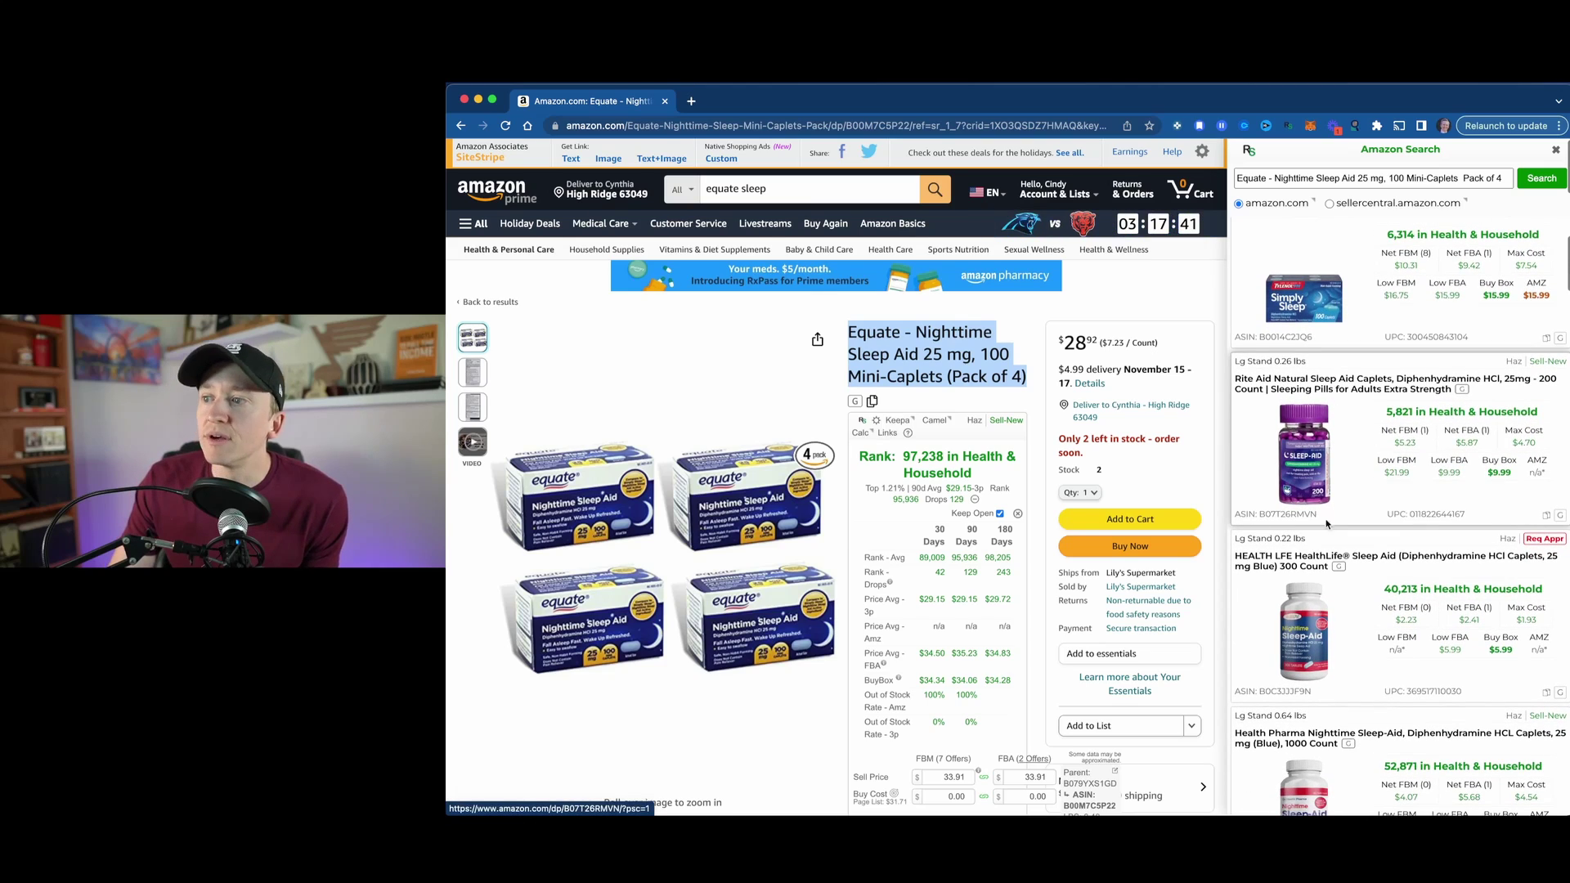
scroll(1318, 571, "down", 1)
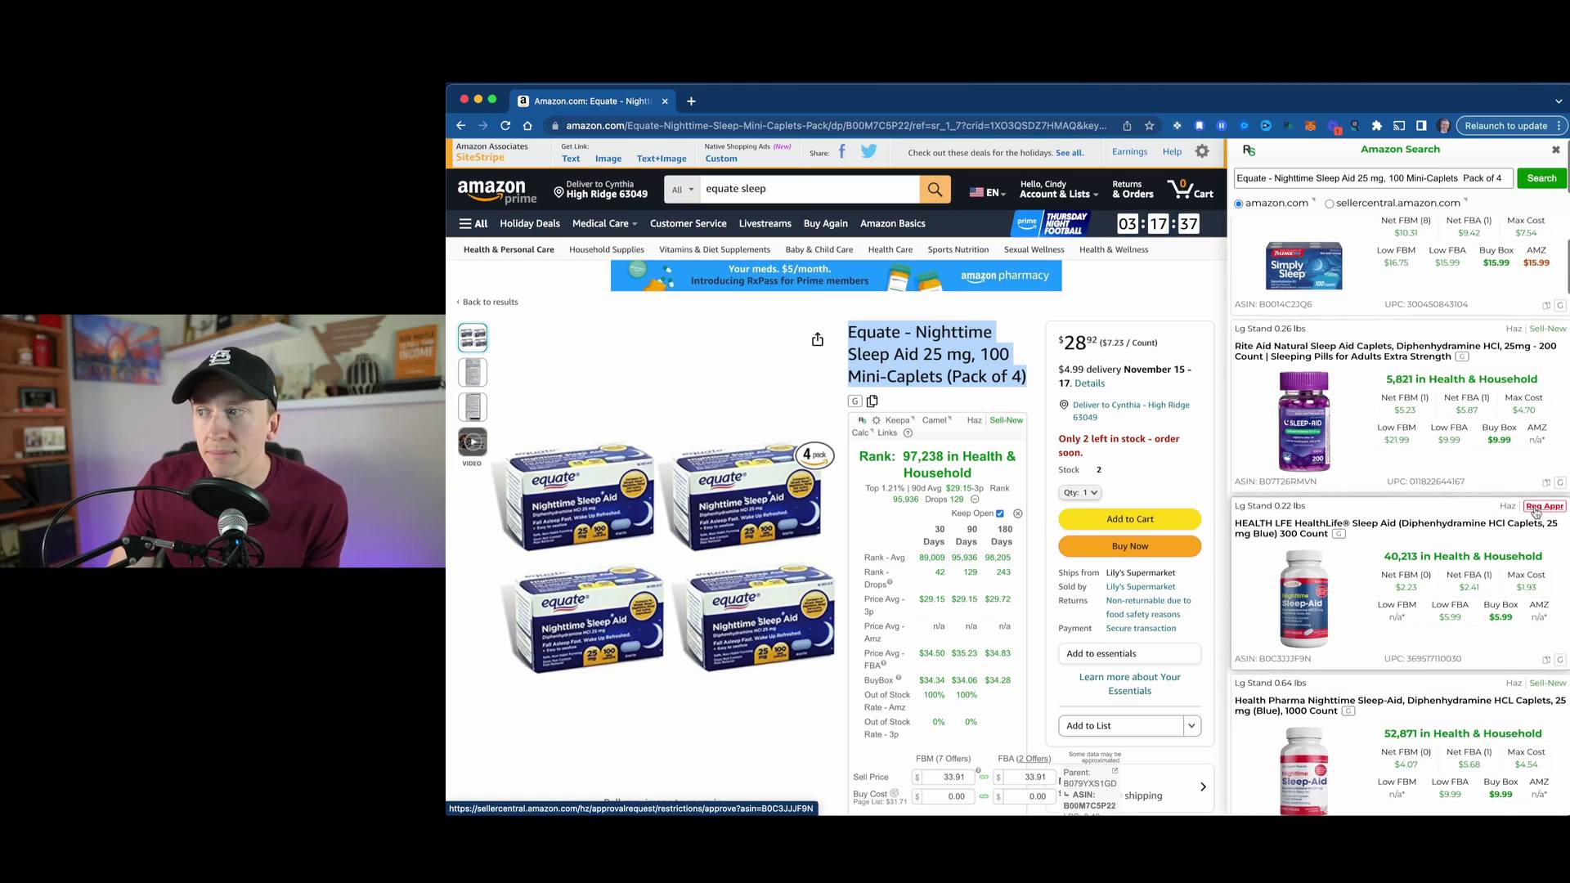
scroll(1537, 425, "up", 1)
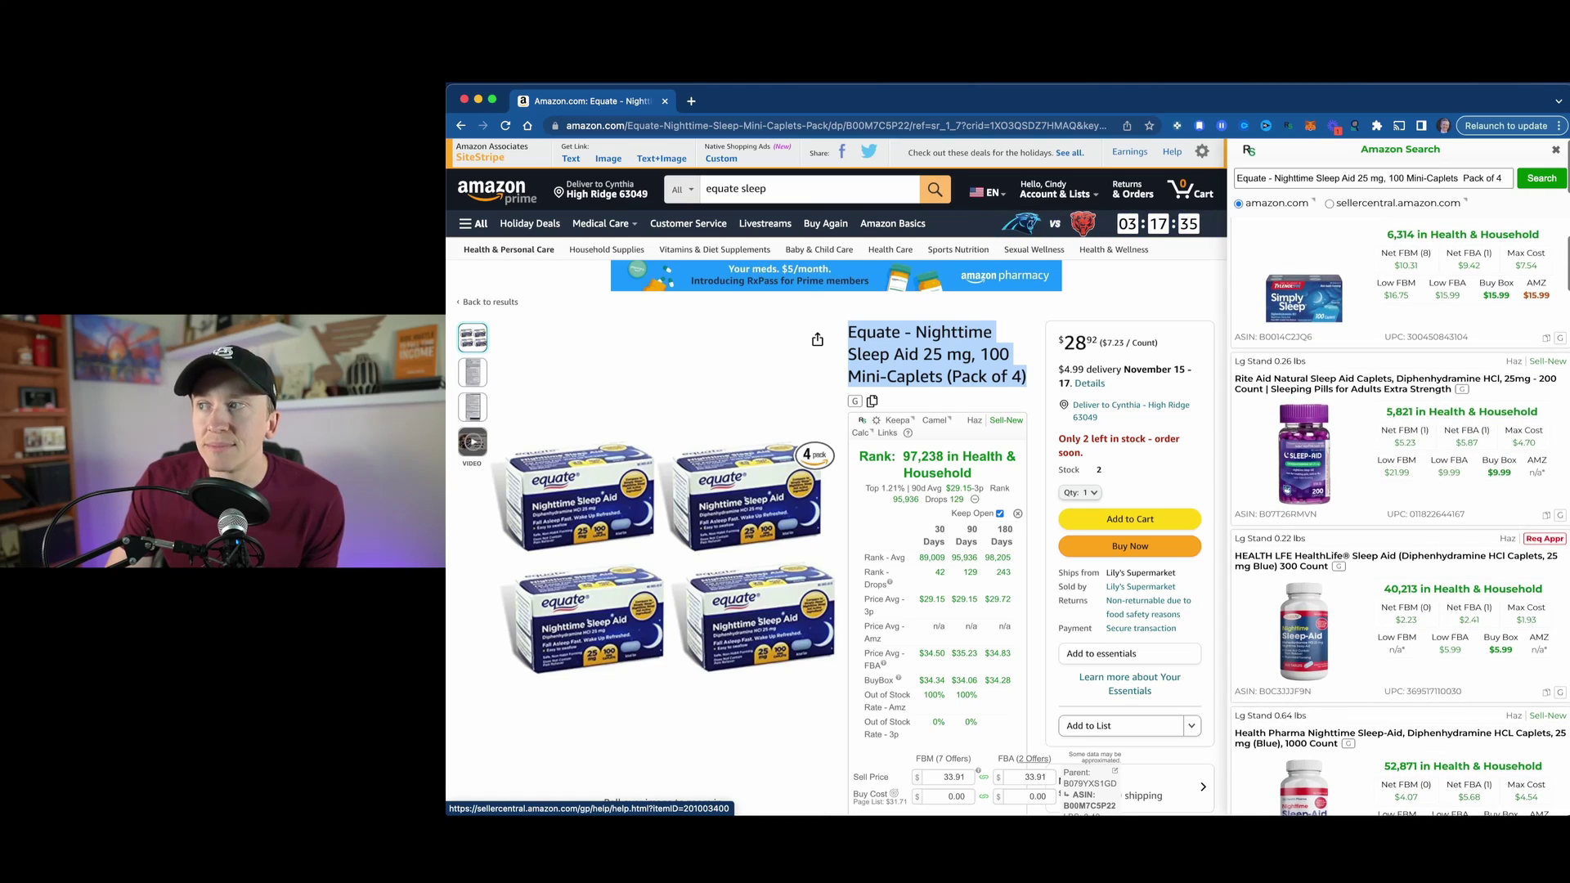
mouse_move(1545, 338)
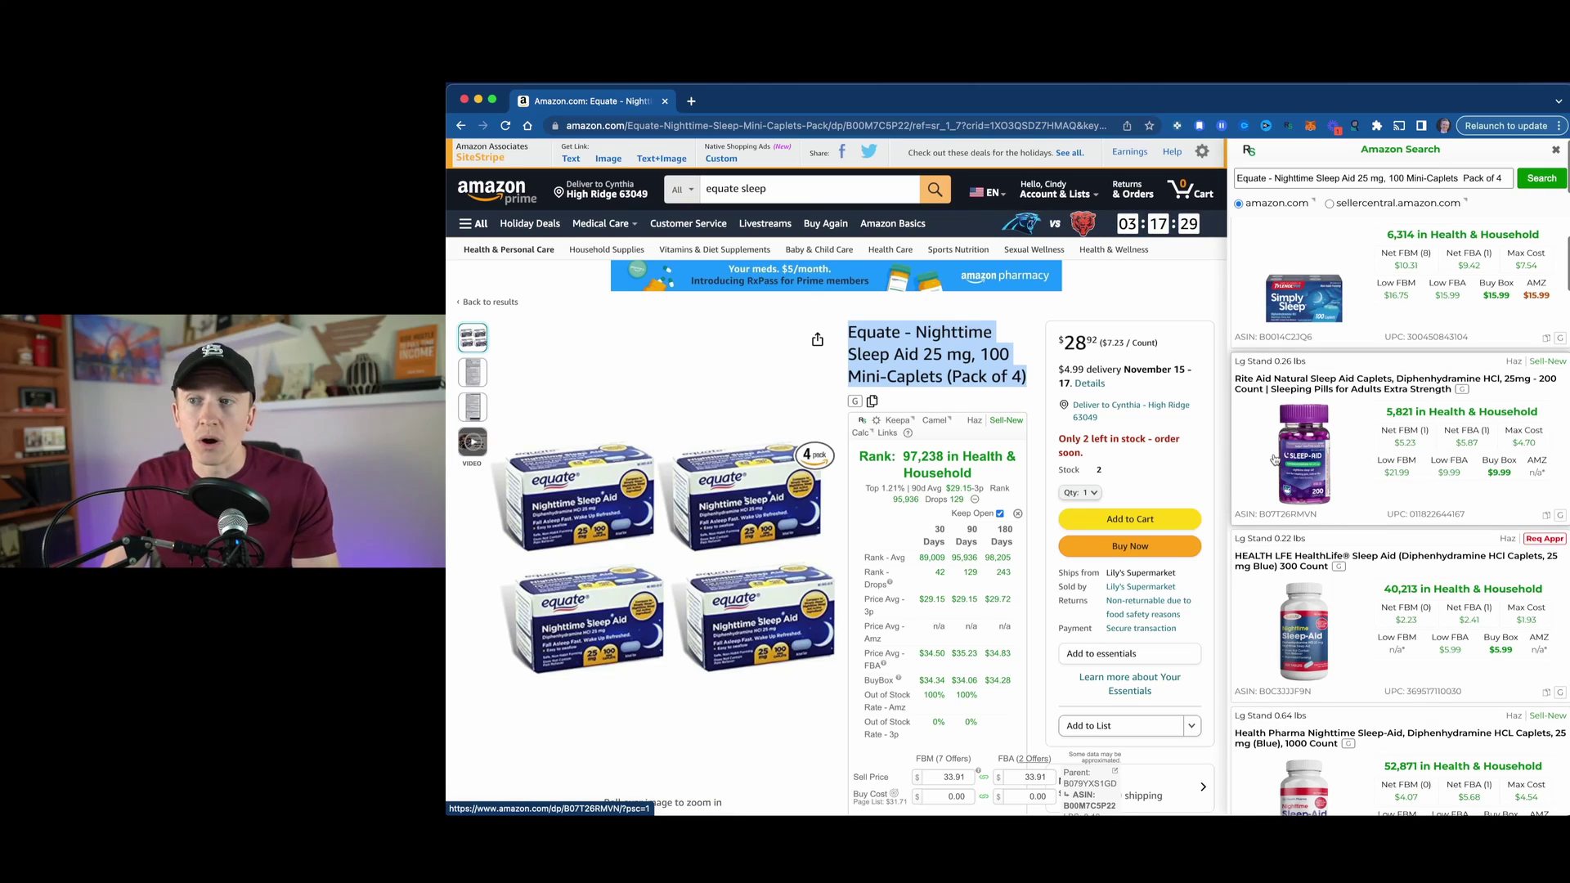
scroll(1274, 460, "down", 5)
scroll(1273, 459, "up", 8)
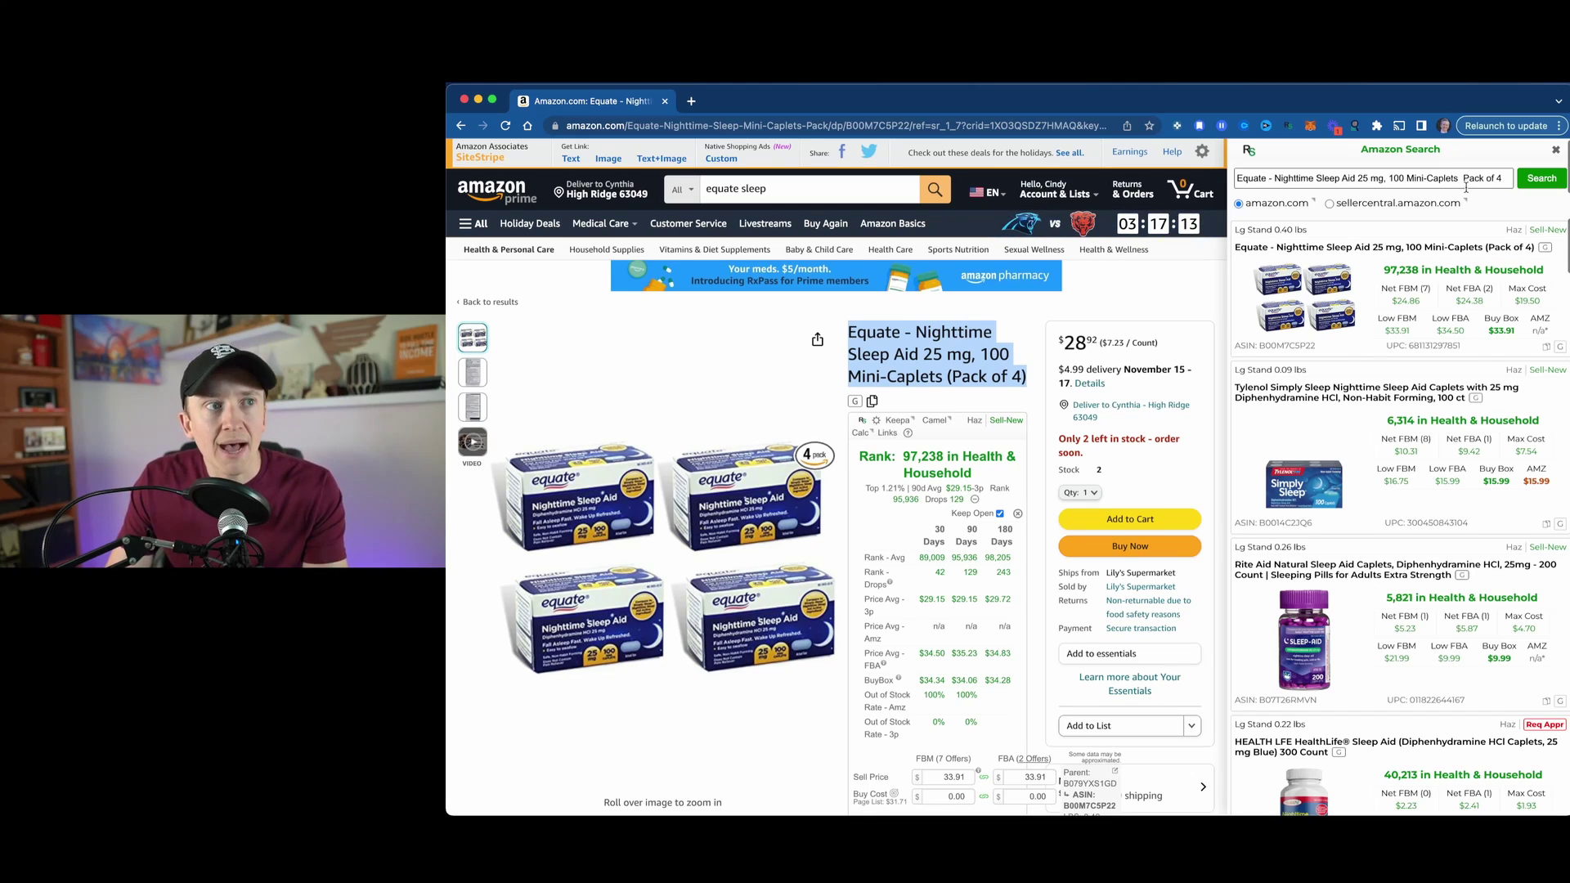
- Remove "Pack of 4" from the RevSeller search query and rerun the search
left_click_drag(1462, 179, 1503, 177)
key("BackSpace")
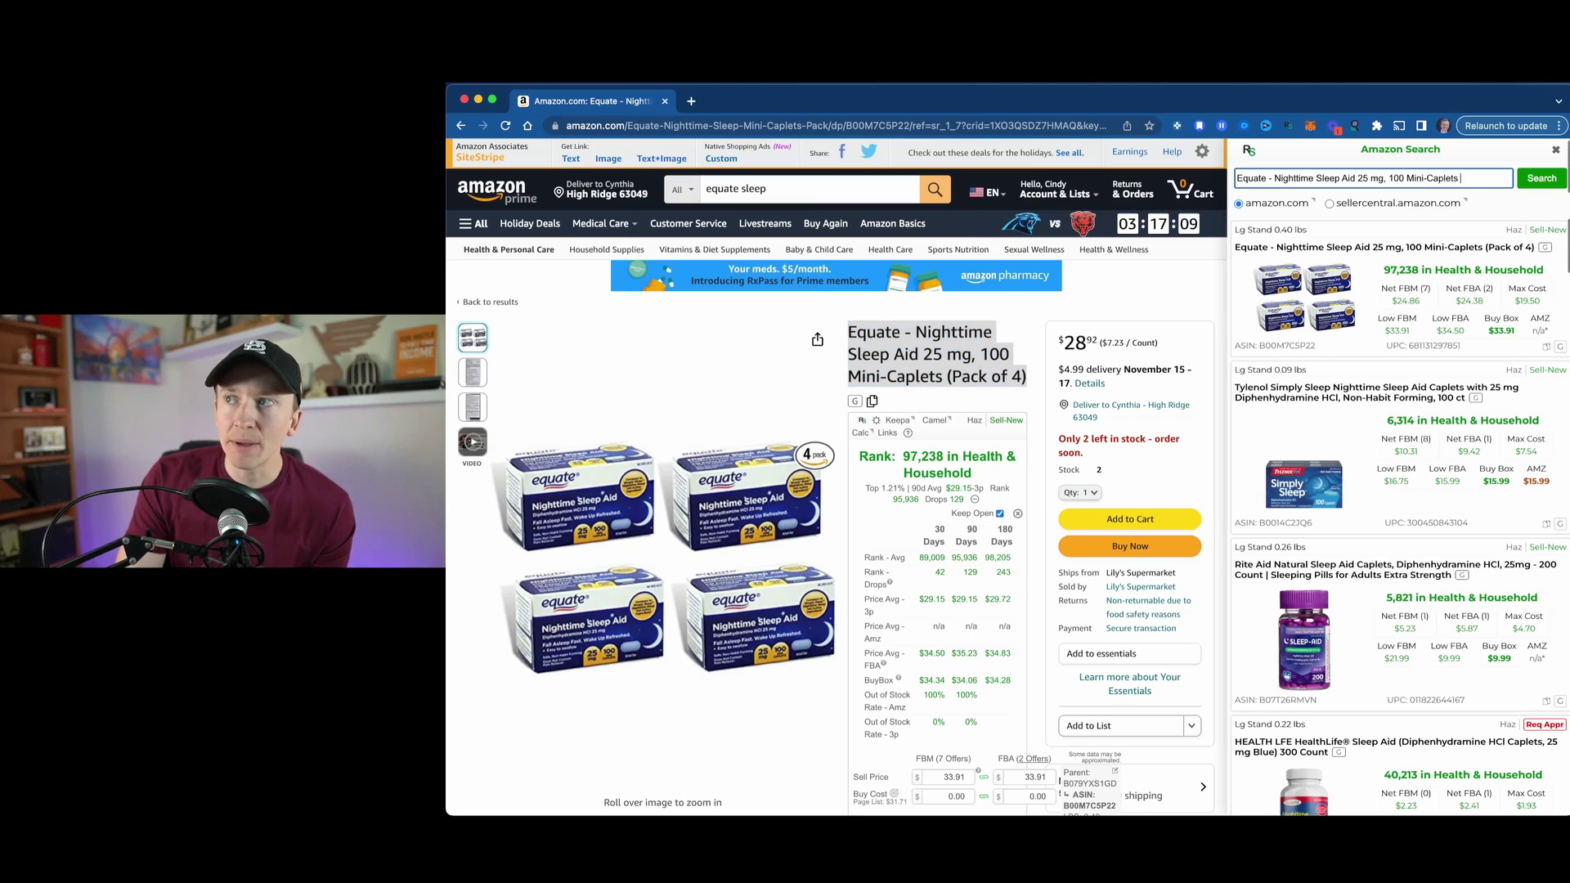
left_click(1543, 178)
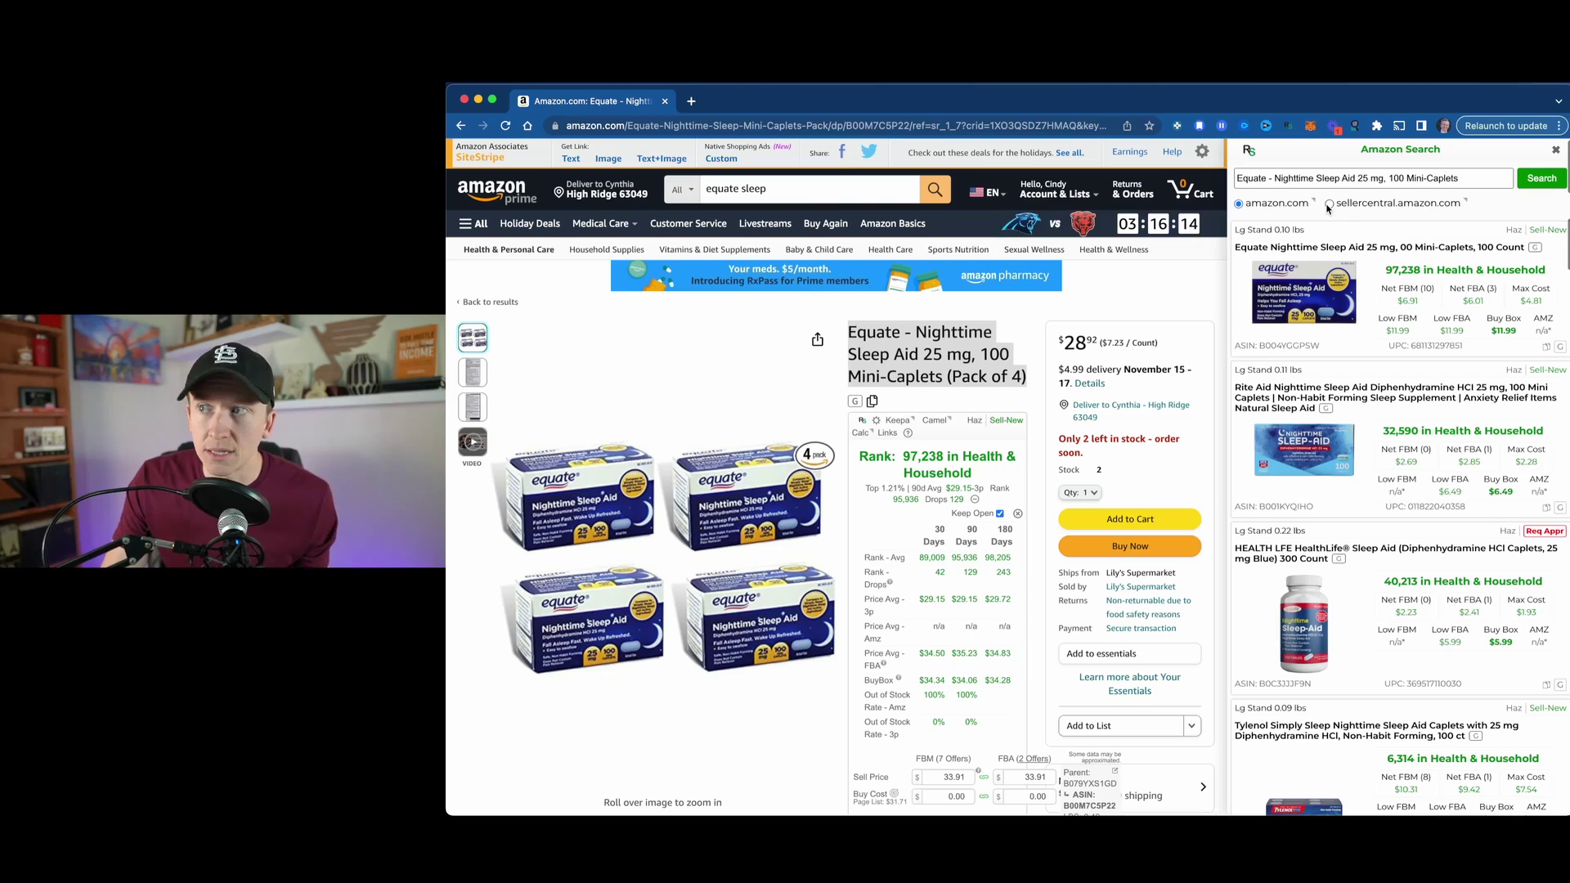
- Replace the RevSeller search query with "equate baby wipes" and run the search
left_click(1301, 179)
left_click(1271, 177)
type("-")
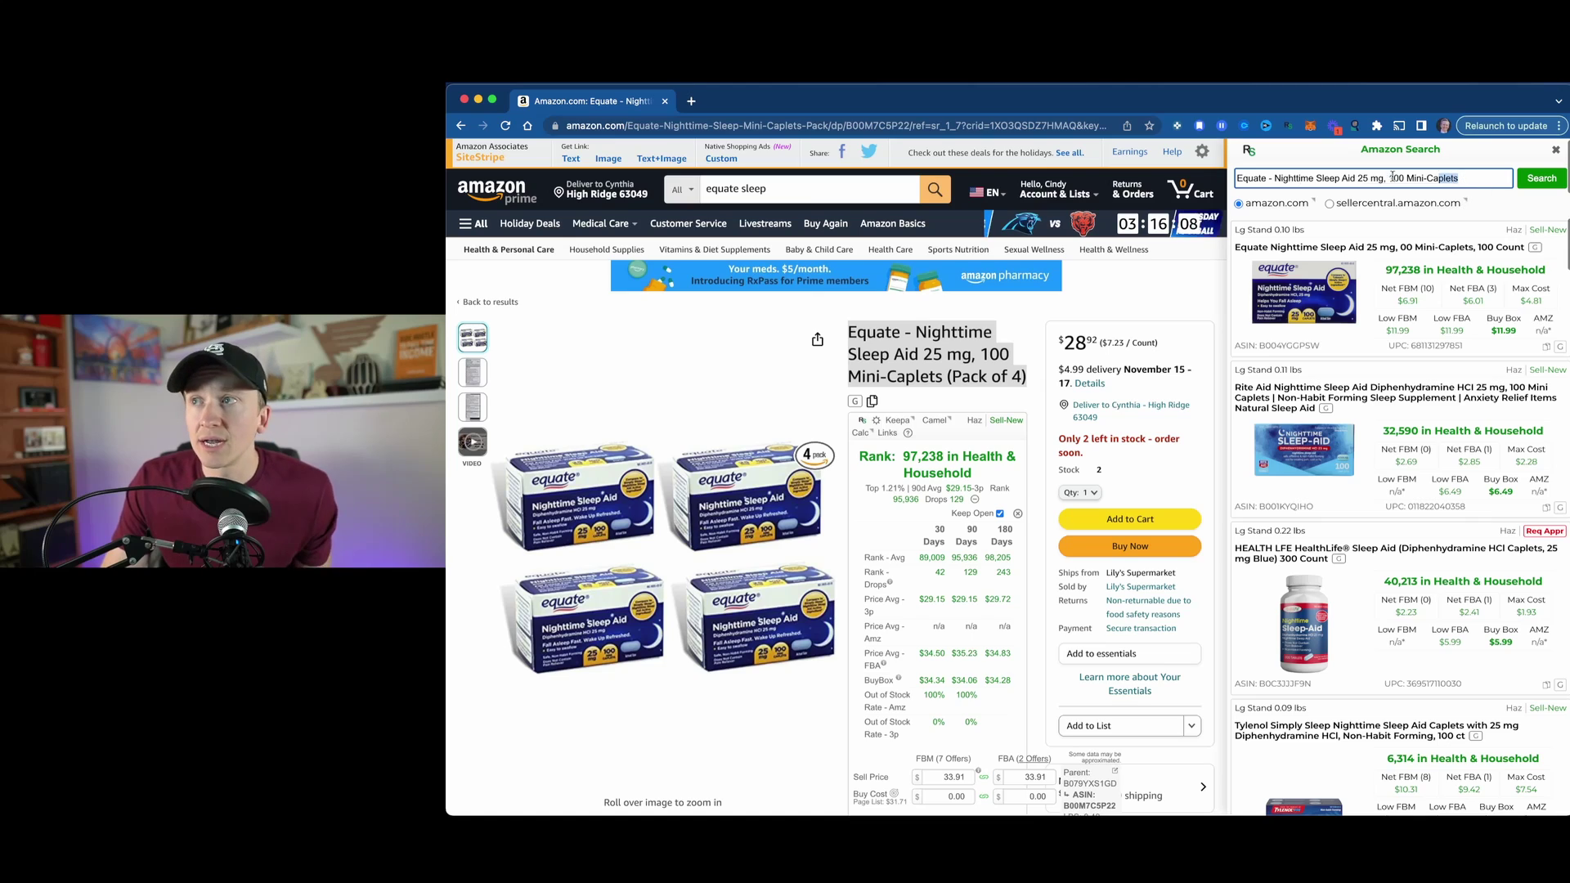
left_click_drag(1451, 179, 1187, 183)
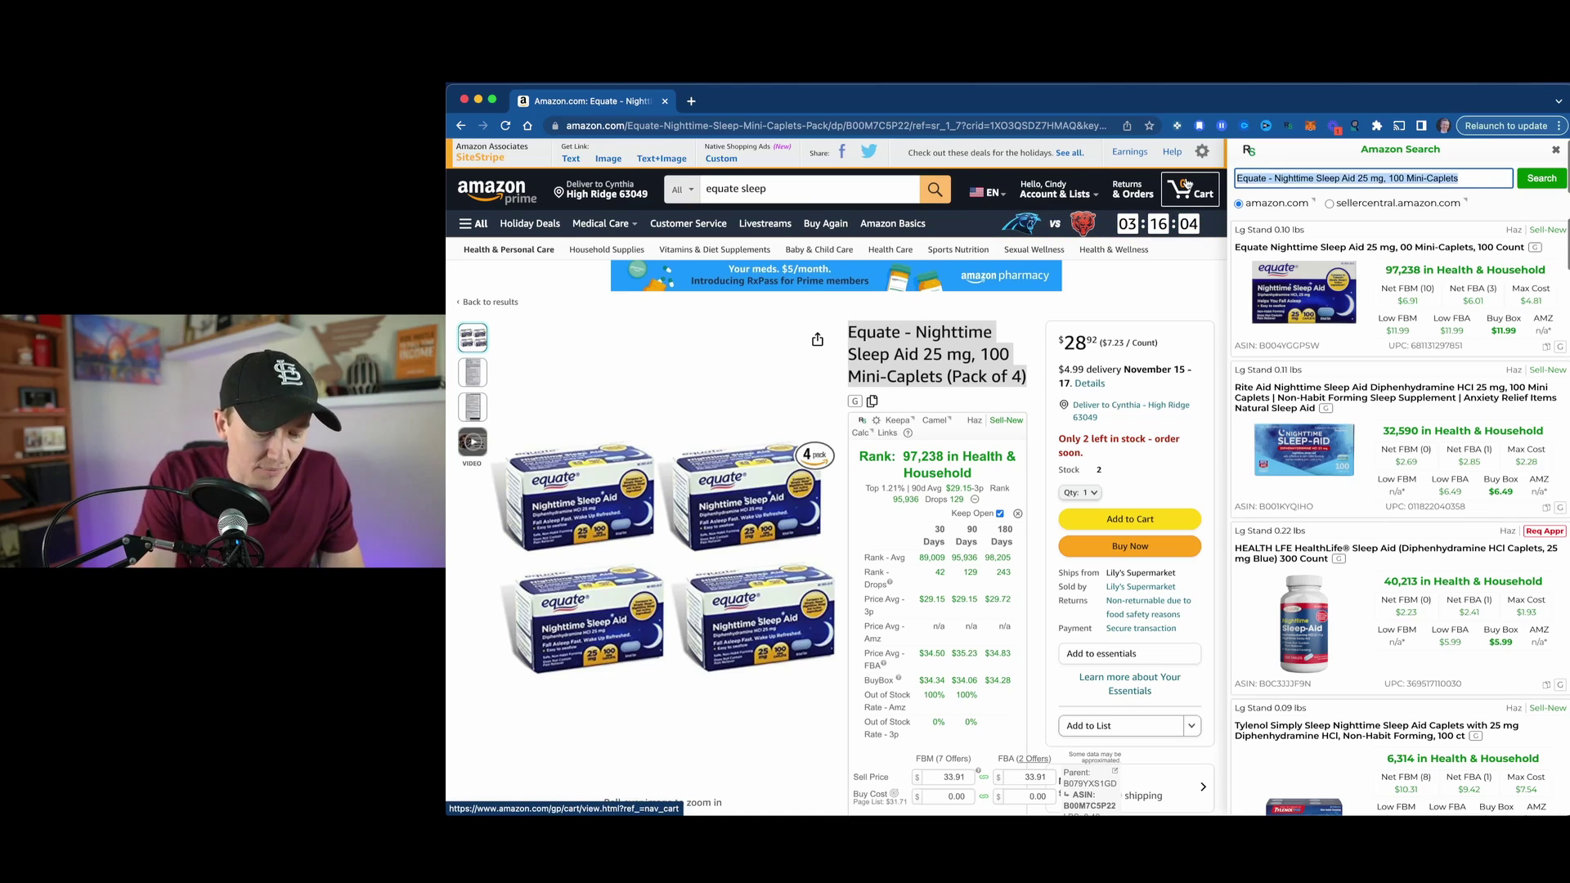
type("equate baby wipes")
key("Return")
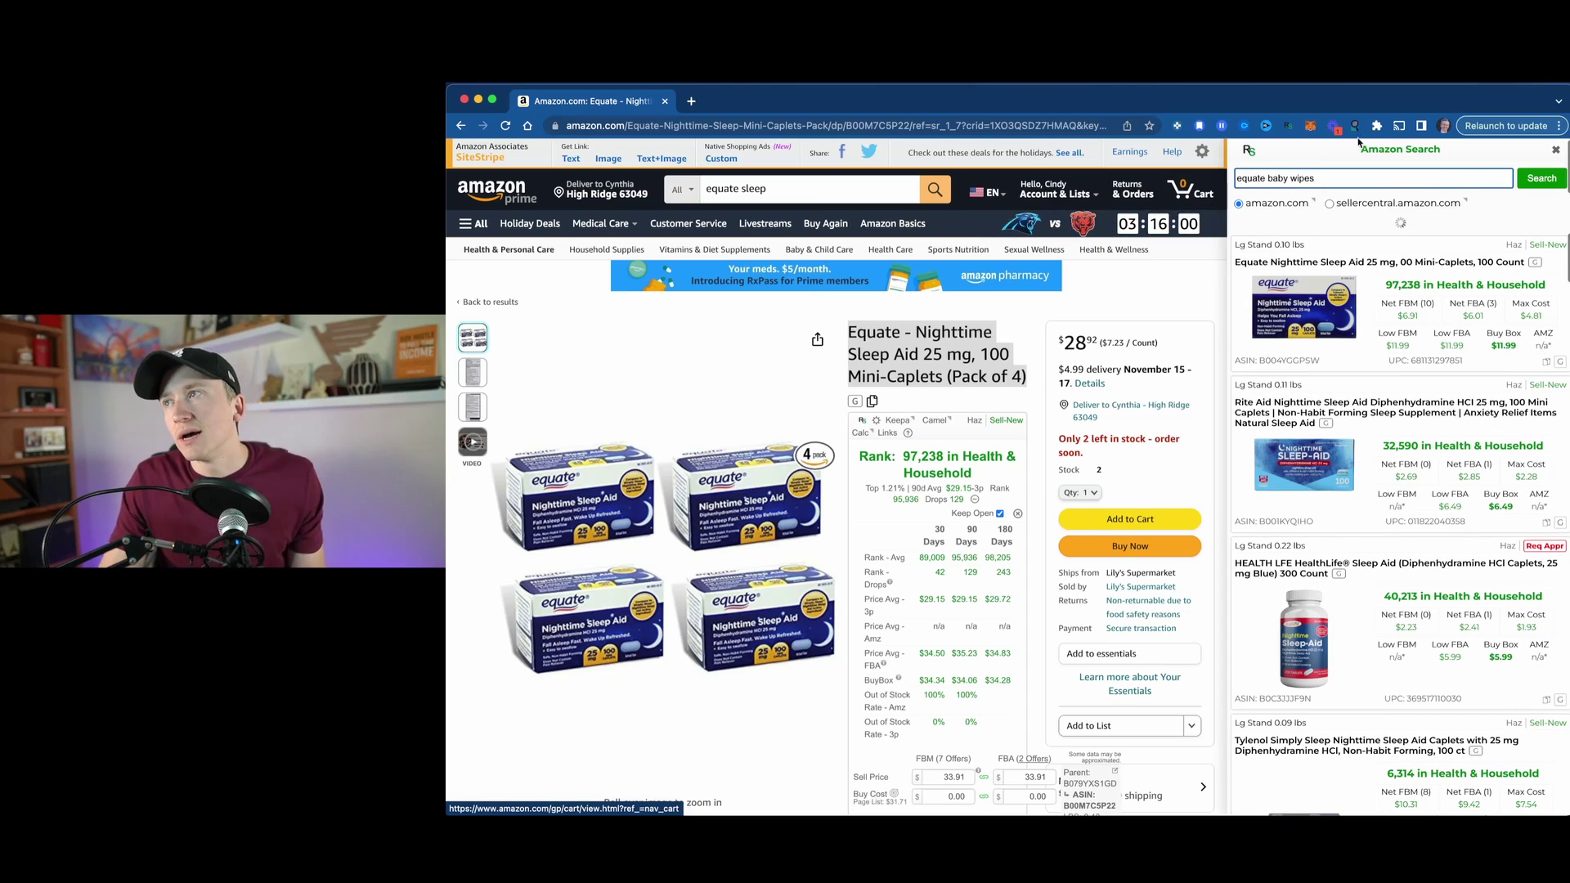
left_click(1531, 184)
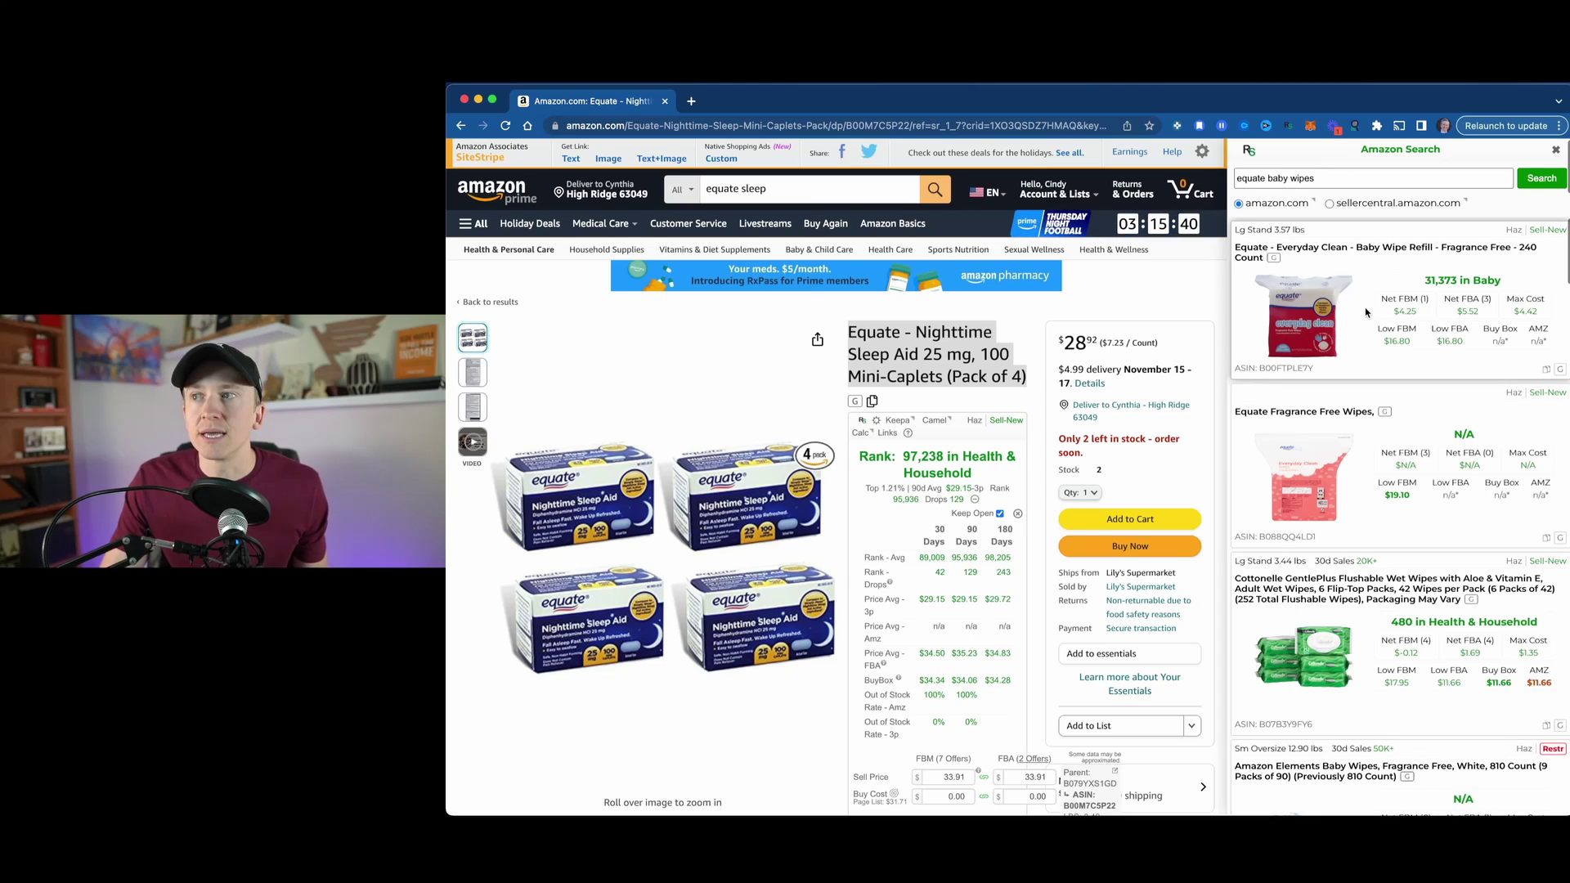
- View the listing of the 240-count Equate Everyday Clean baby wipe refill and close both it and the RevSeller search results
left_click(1323, 253)
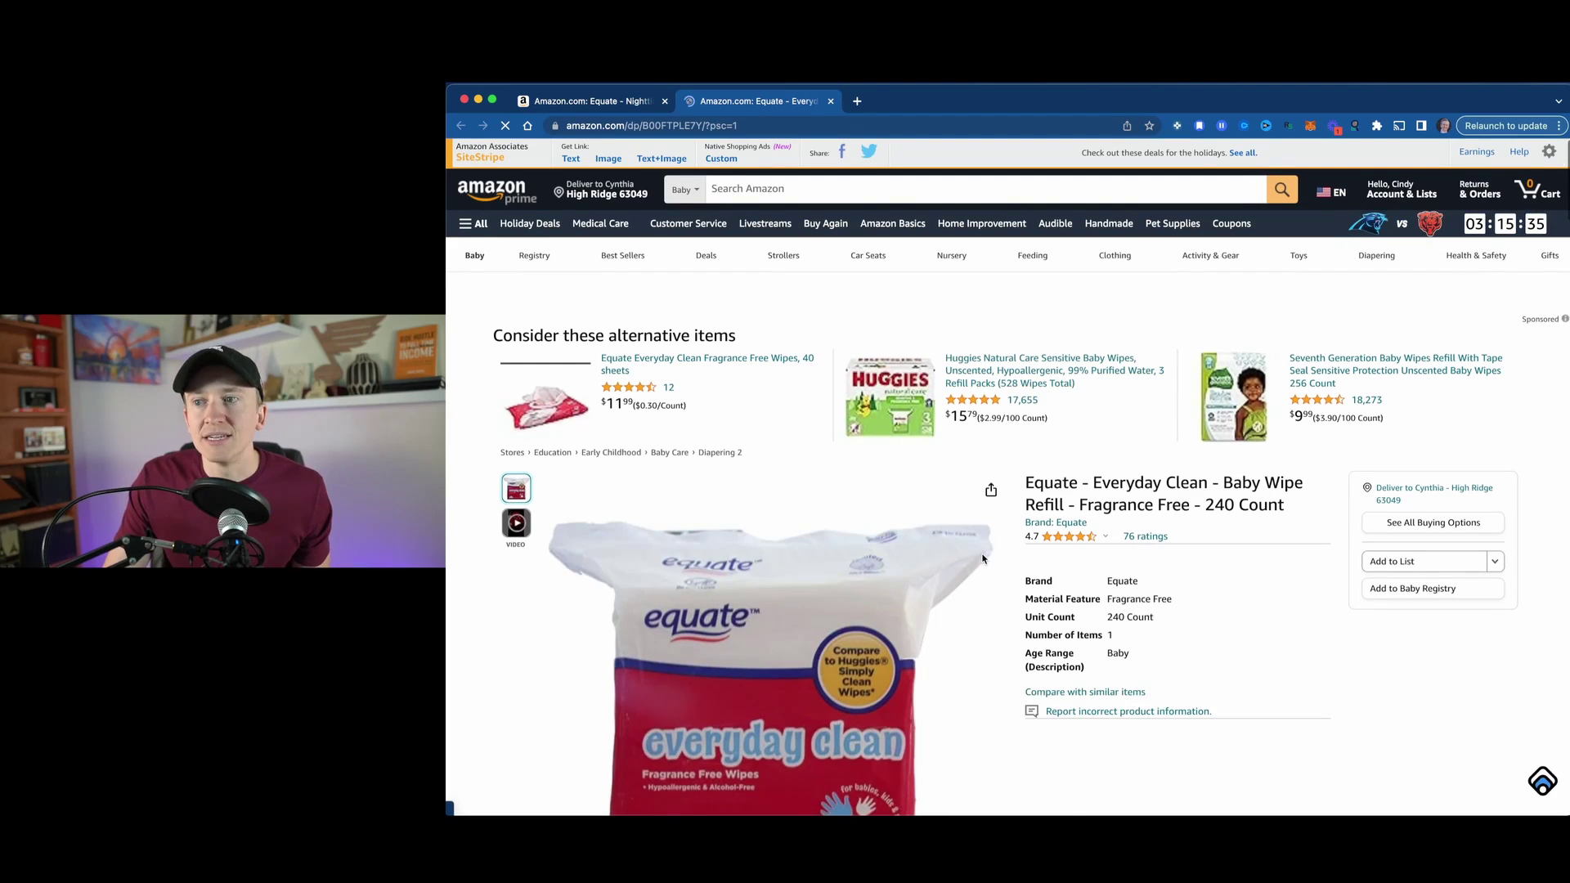
scroll(965, 553, "down", 2)
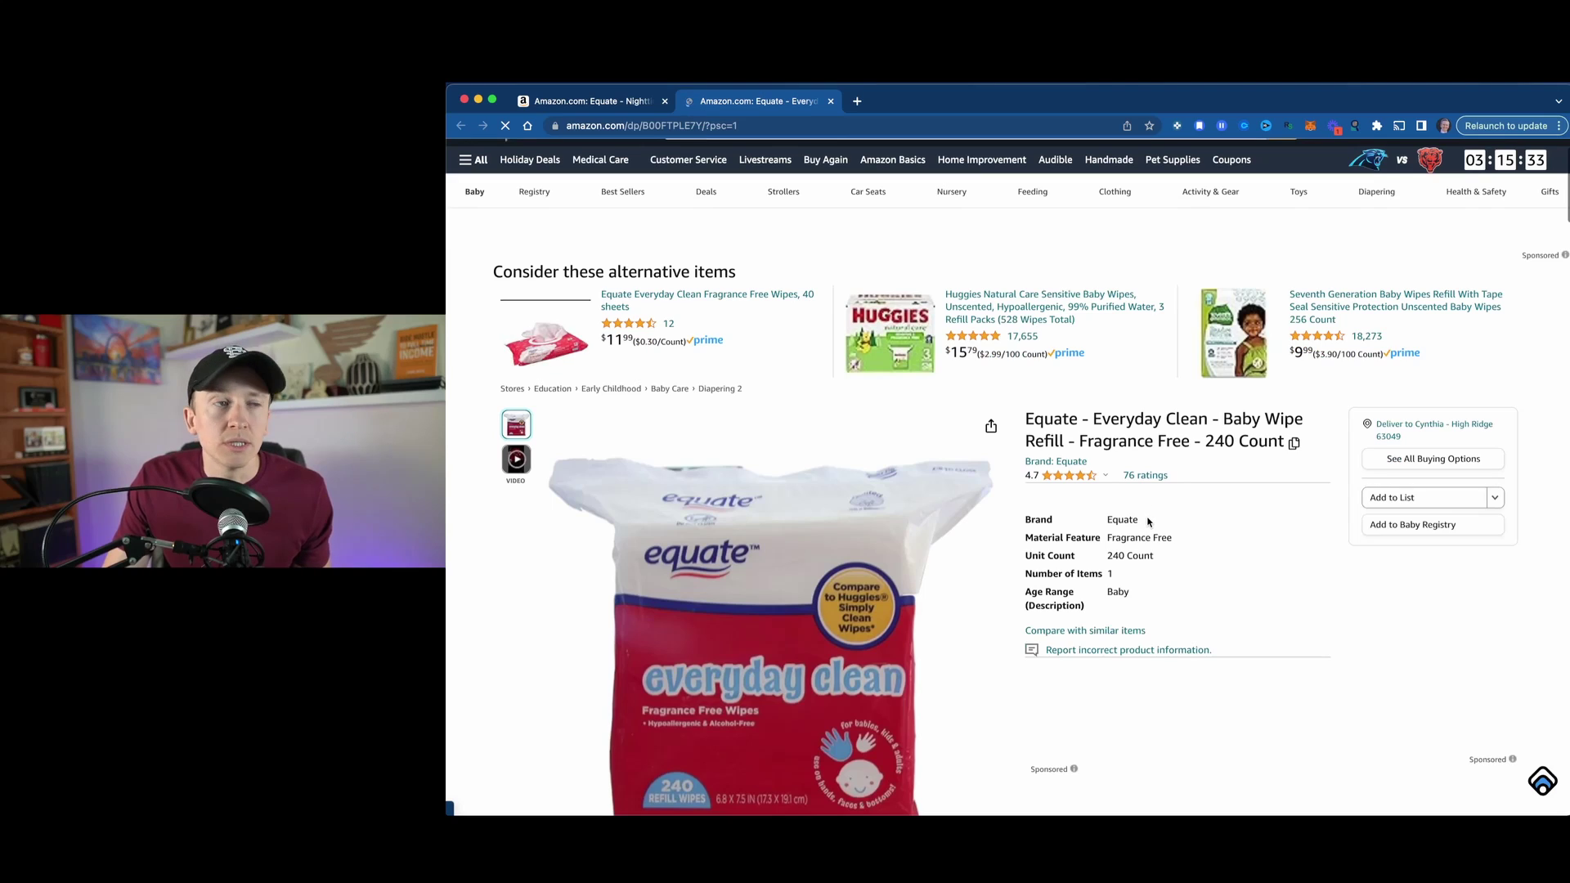
left_click(830, 103)
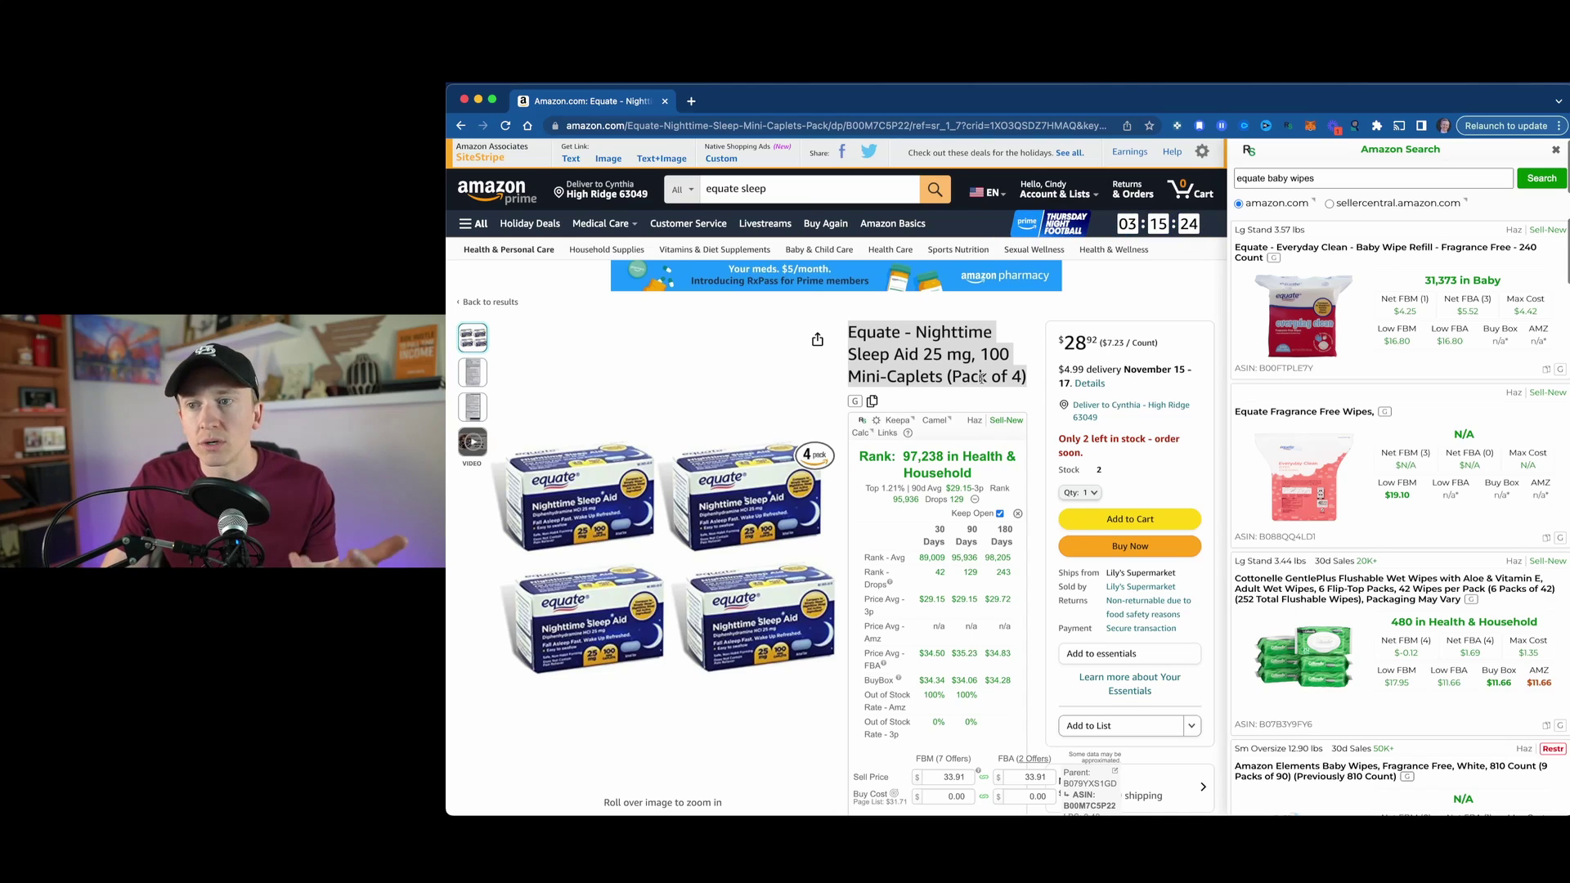
left_click(1555, 151)
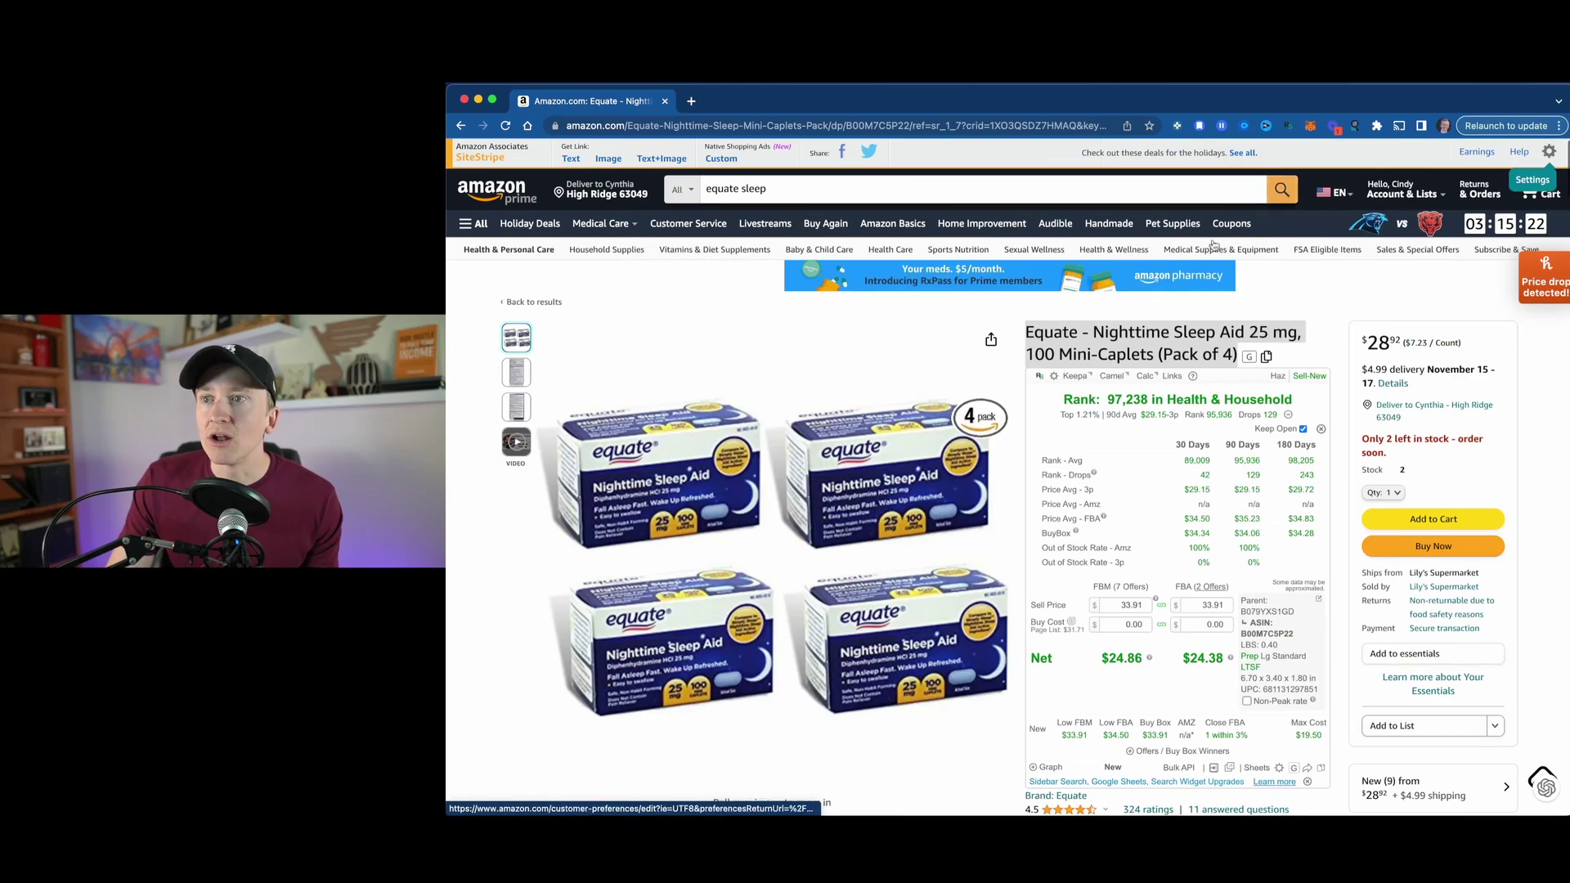
right_click(1090, 358)
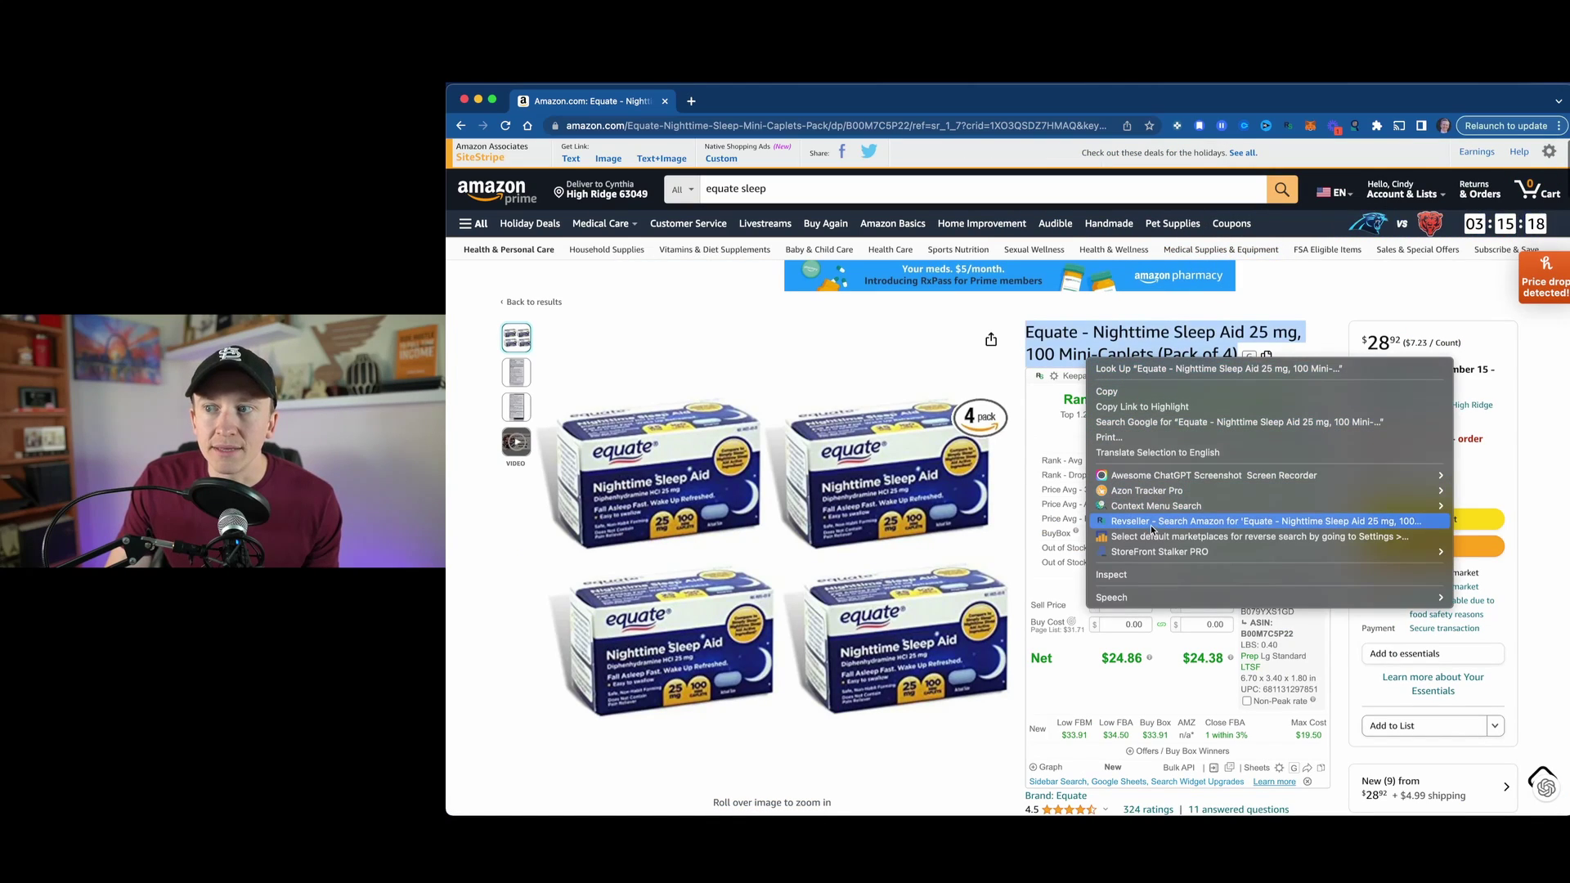
left_click(1310, 313)
scroll(1311, 336, "down", 1)
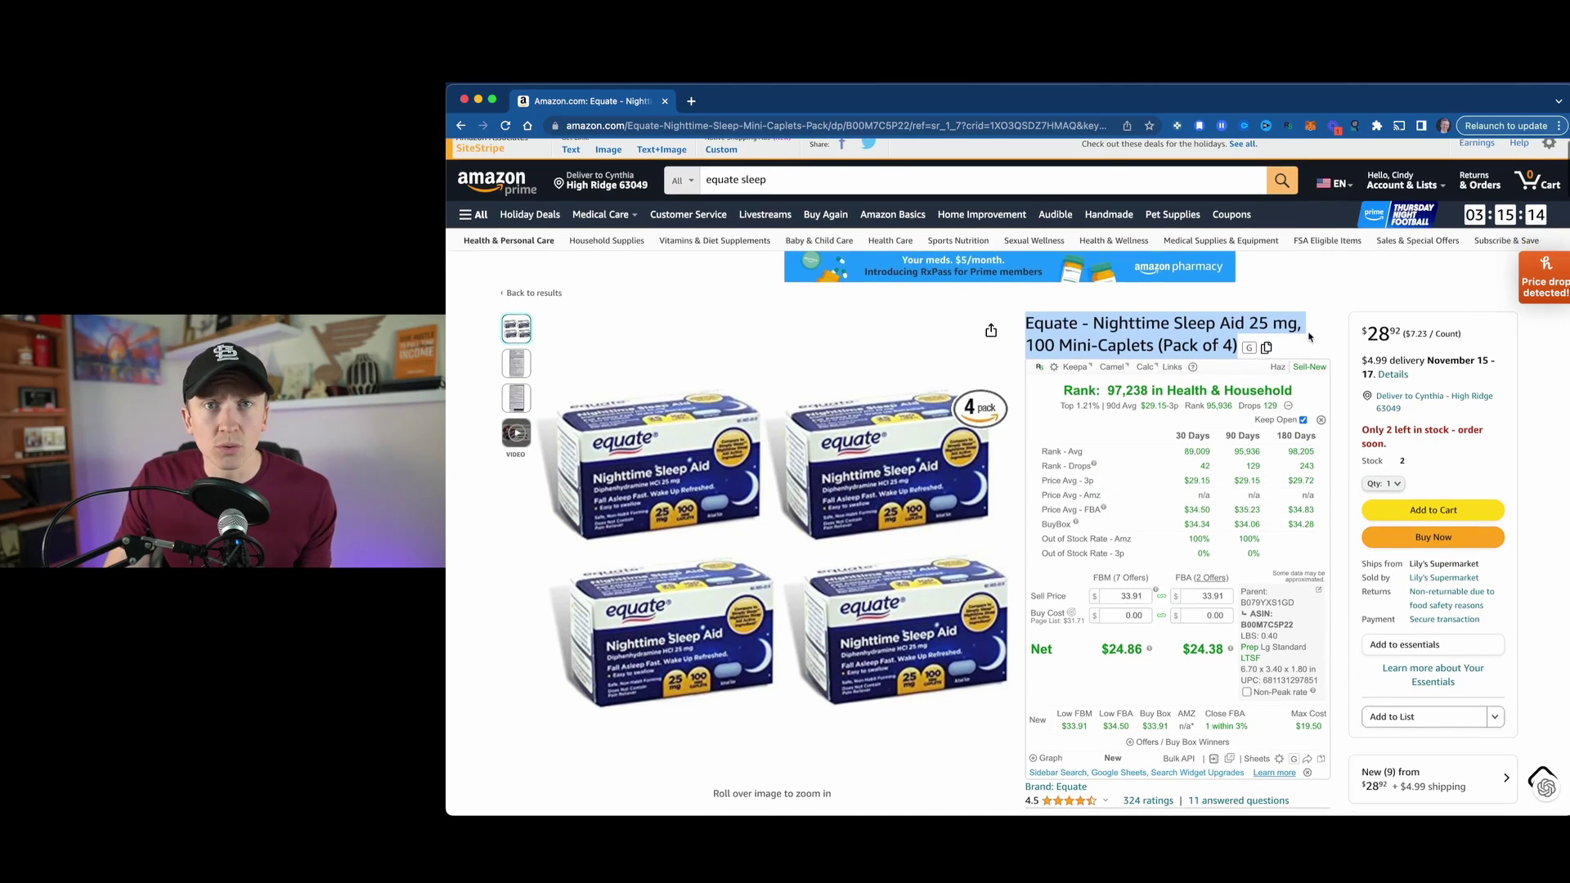
- Search Google for the sleep aid listing's full title and compare the query with the Amazon listing
left_click(1248, 350)
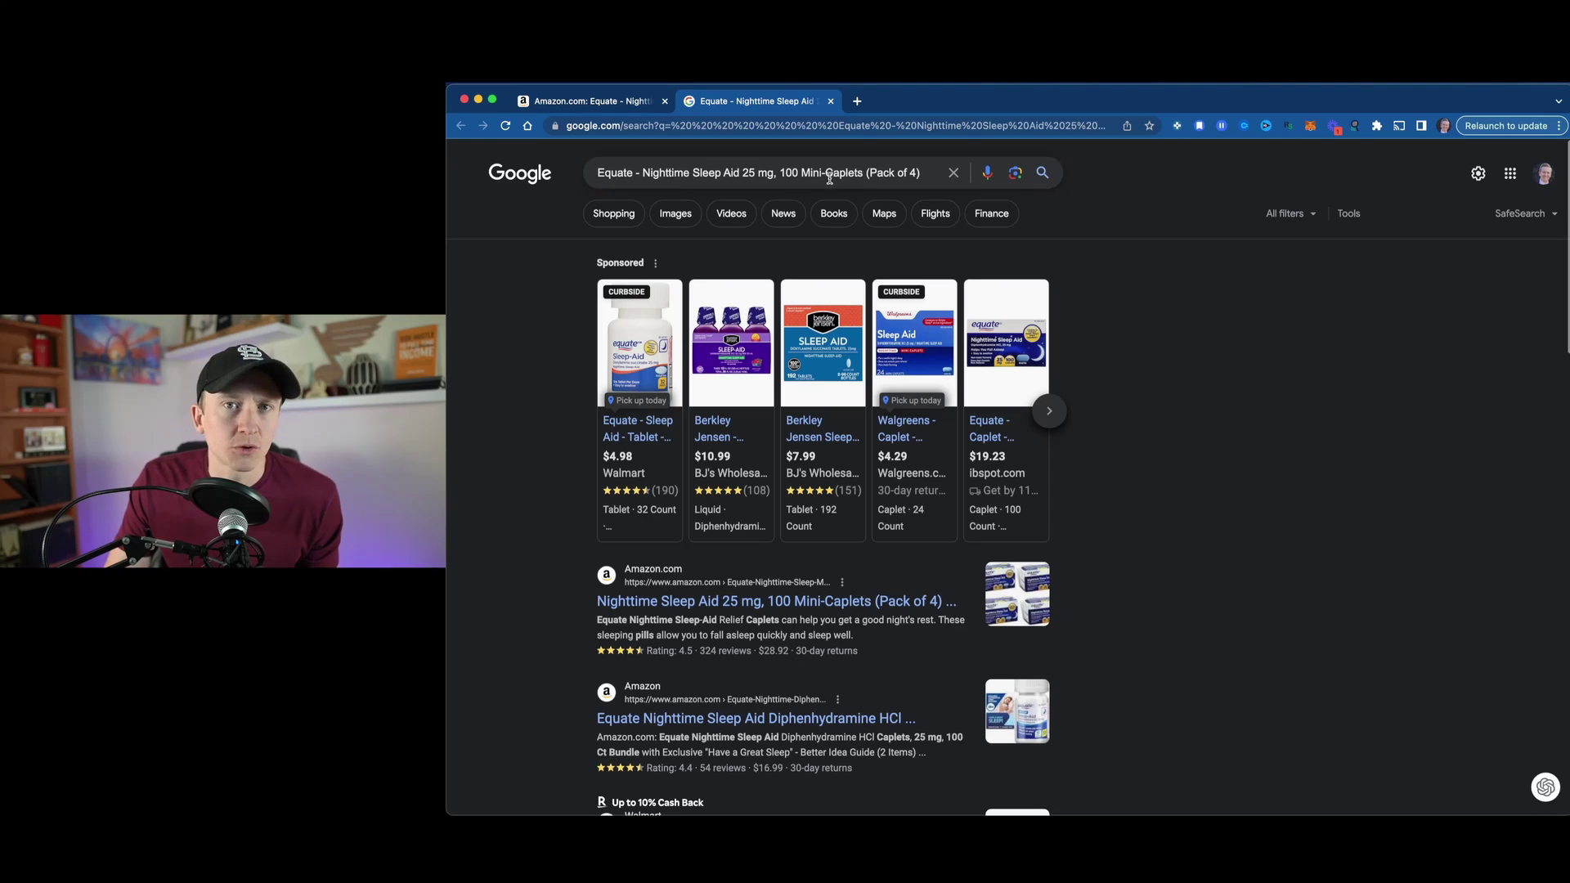
left_click(623, 101)
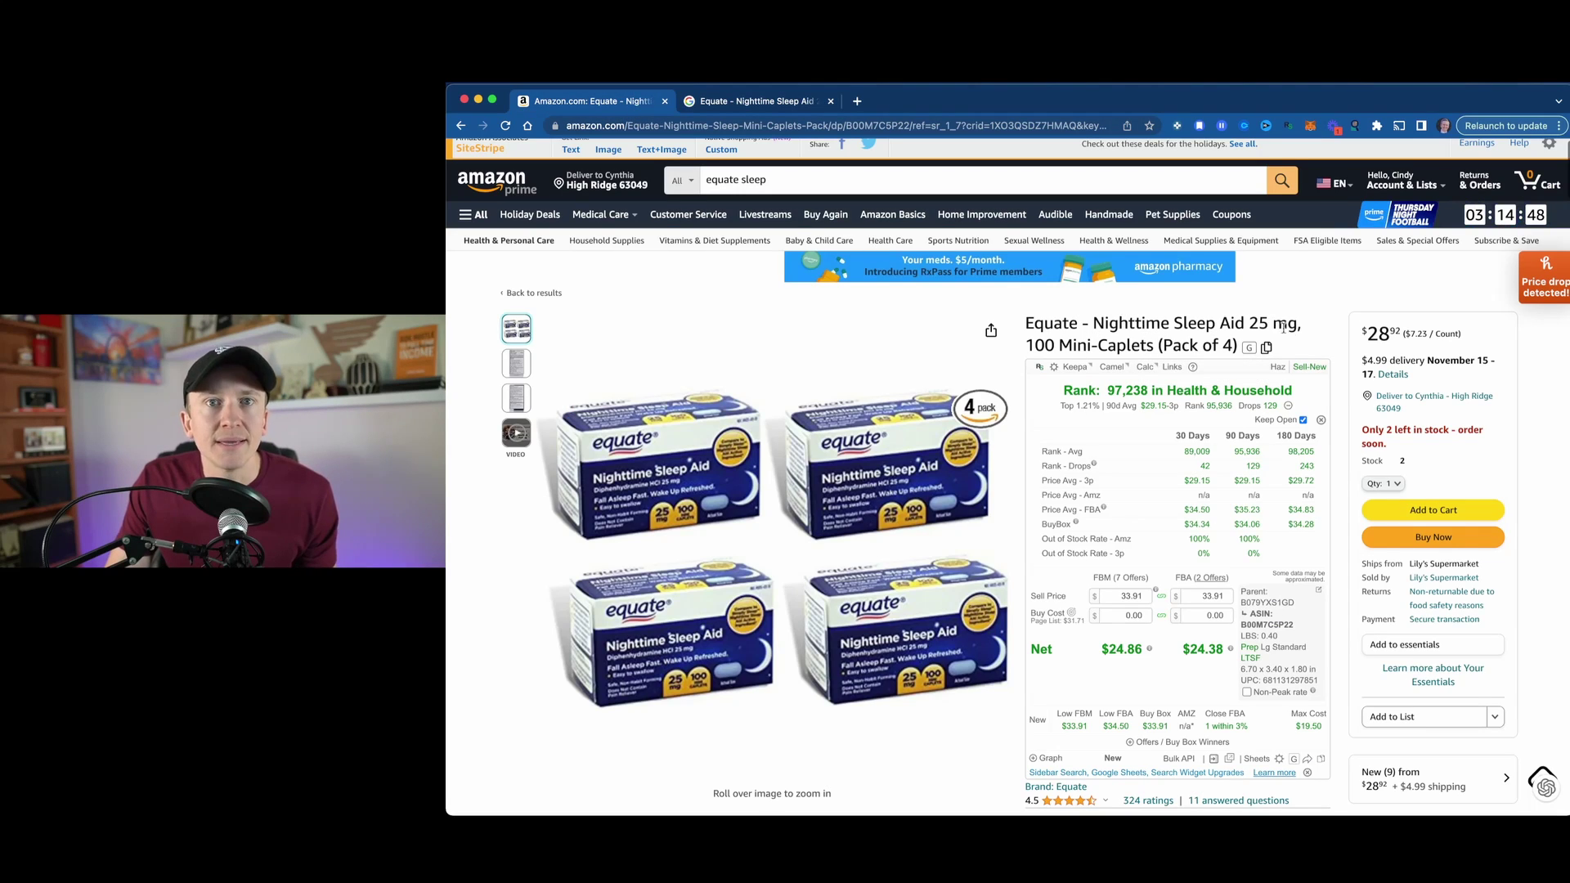
left_click(772, 105)
- Shorten the Google query to "Equate - Nighttime Sleep Aid 25 mg, 100 Mini-Caplets" and rerun the search
left_click(865, 174)
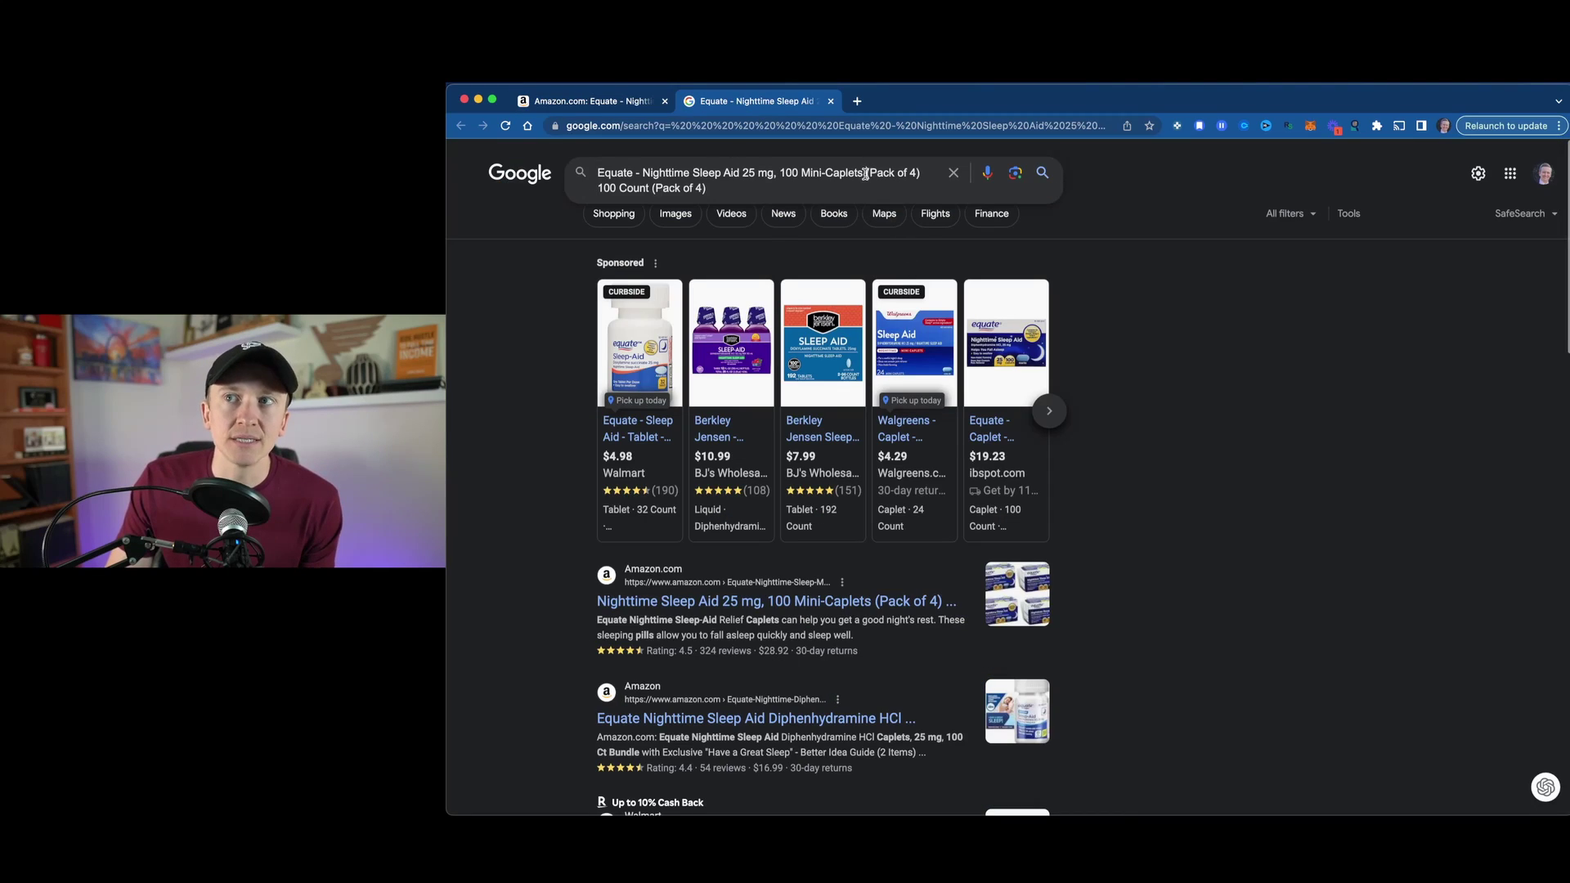
left_click_drag(863, 173, 932, 172)
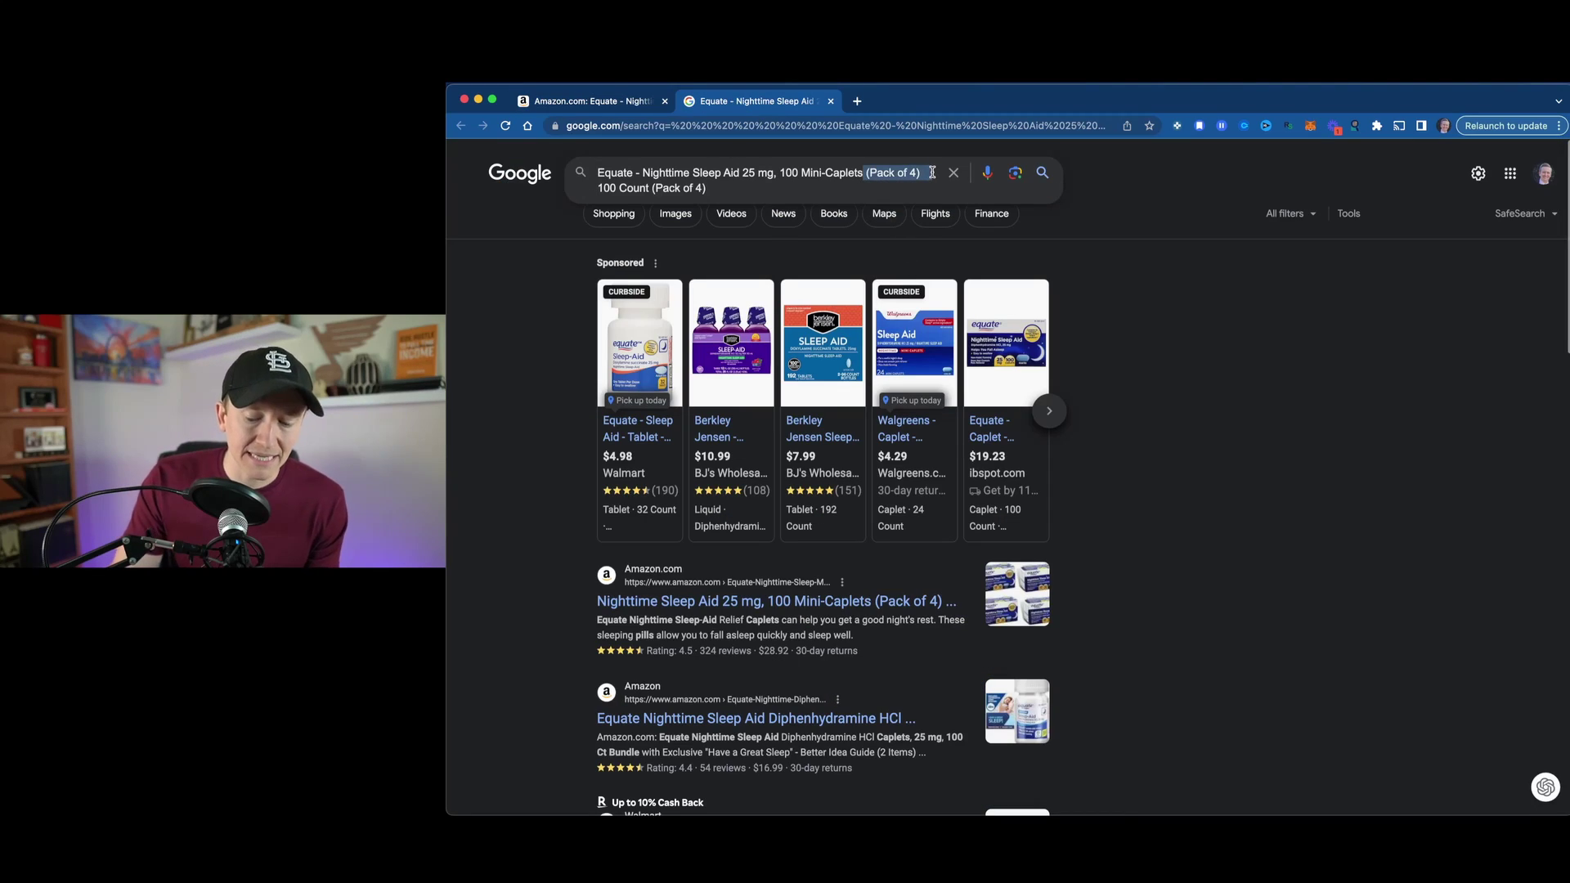
key("BackSpace")
key("Return")
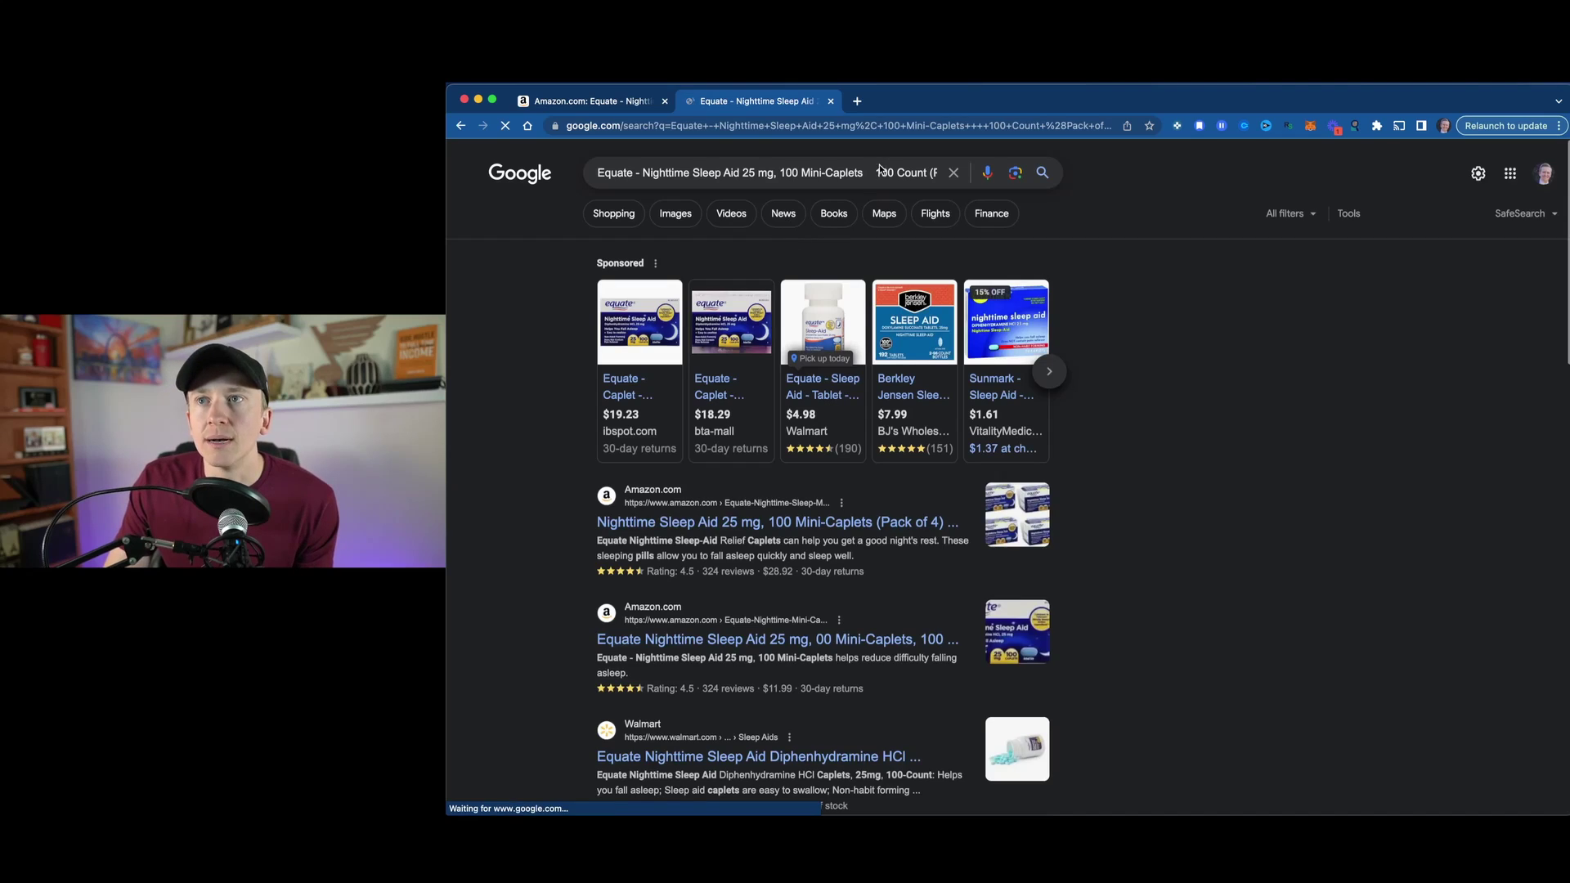
left_click_drag(877, 173, 948, 173)
key("BackSpace")
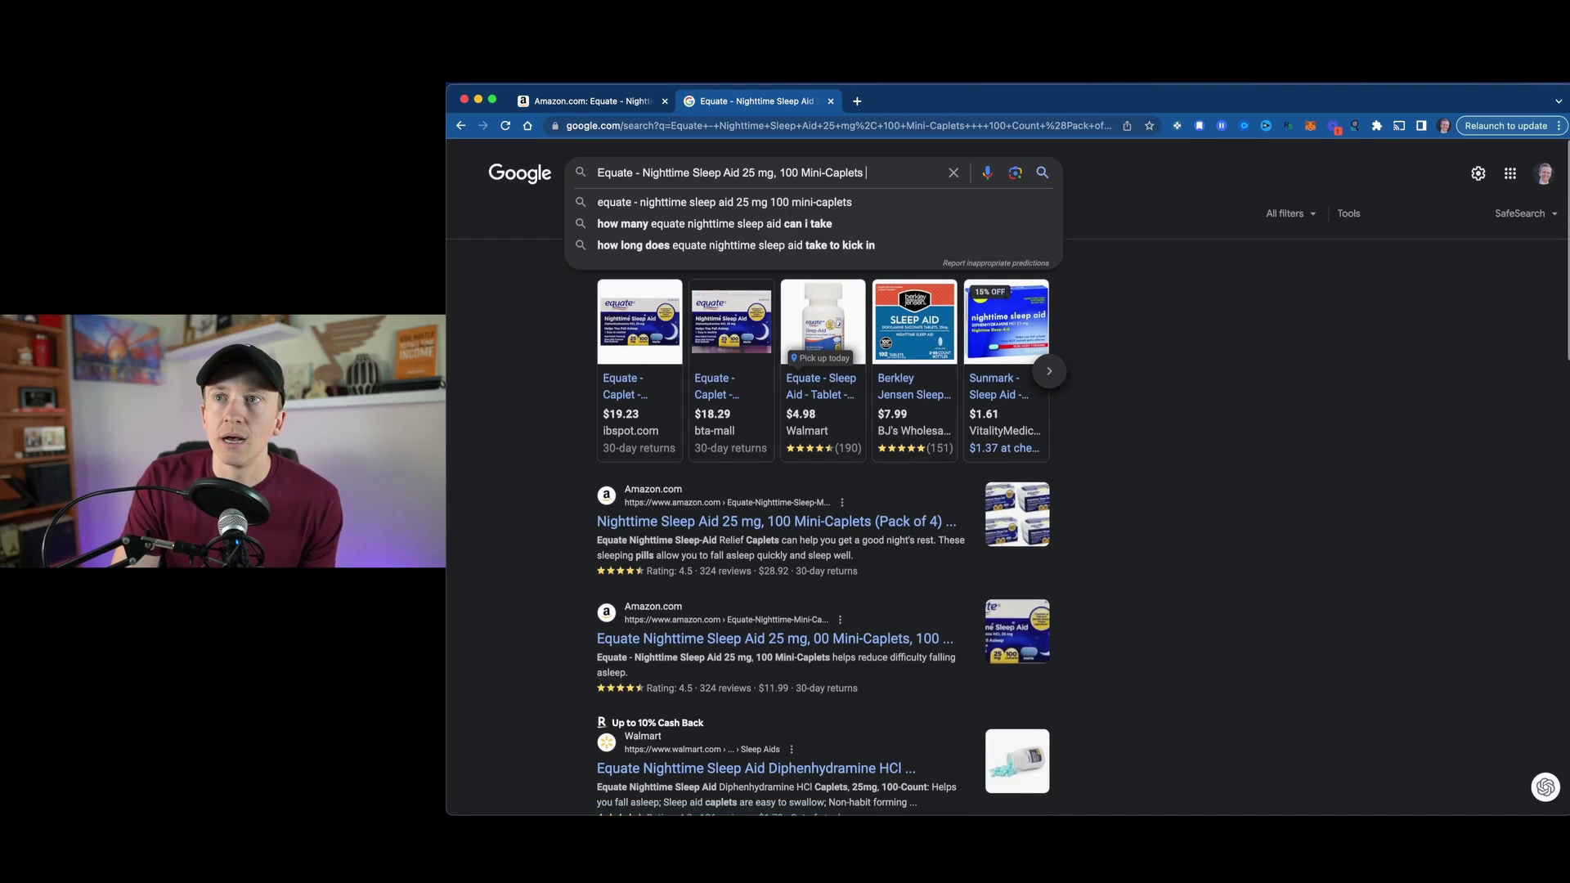
key("Return")
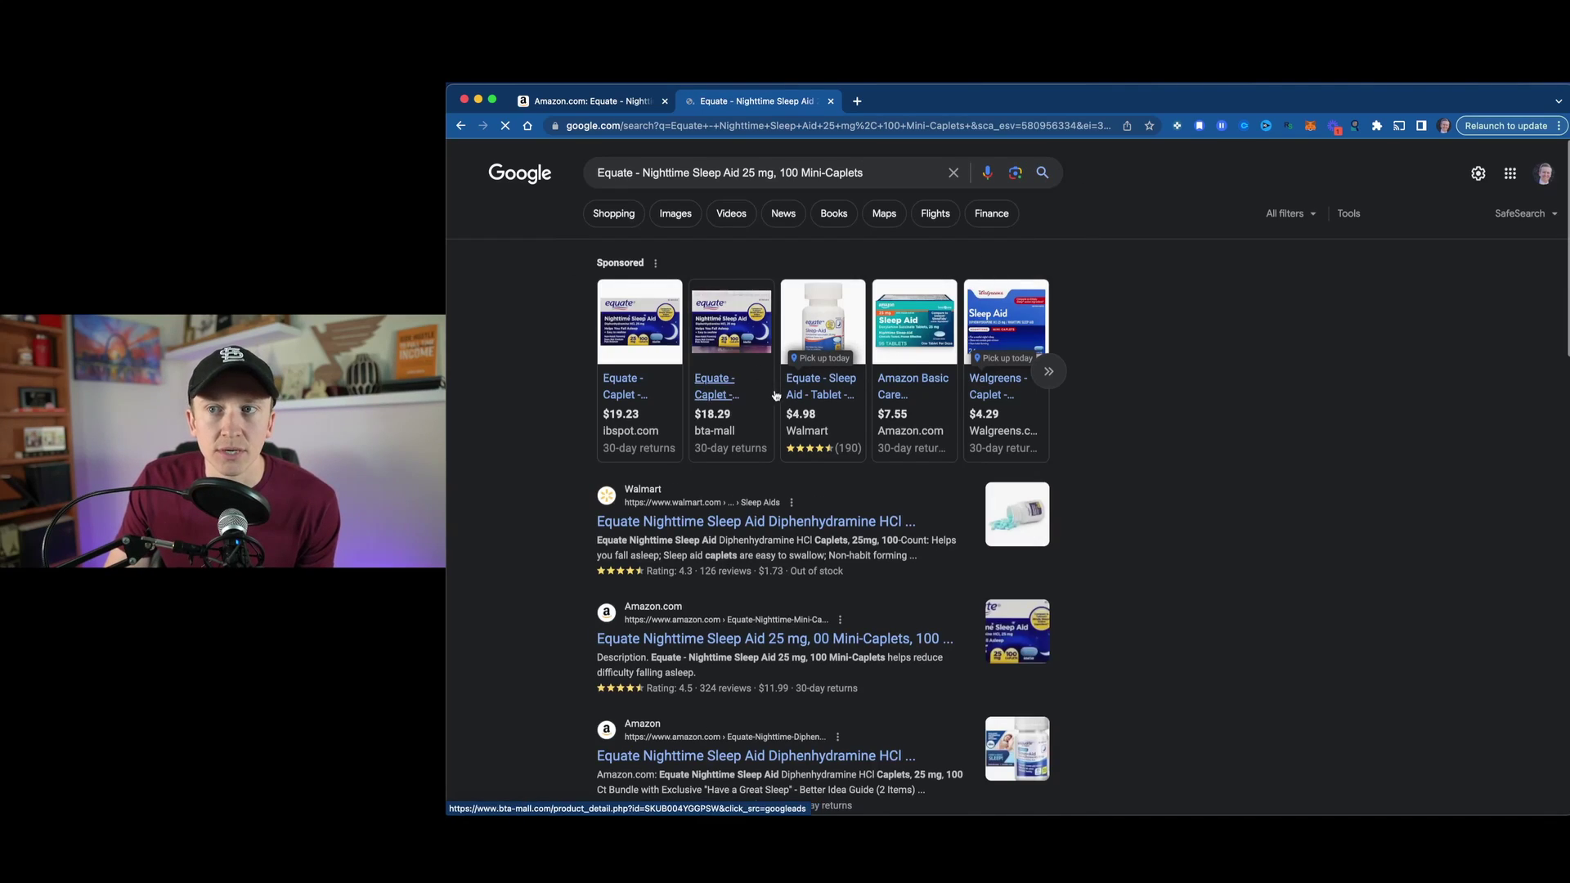
mouse_move(843, 400)
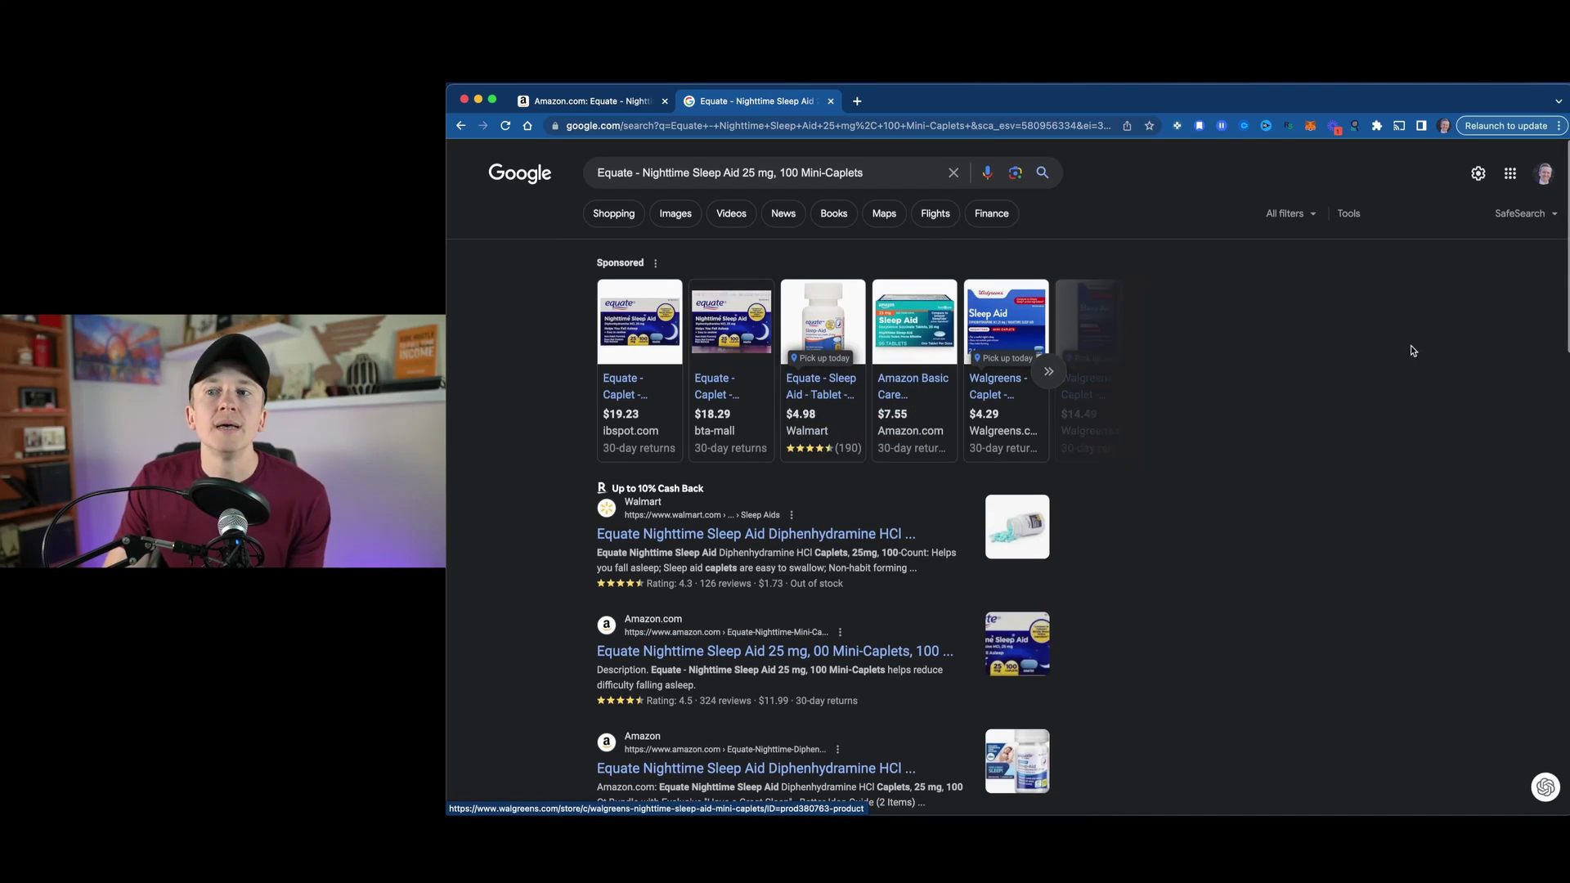
- Return to the Amazon sleep aid listing, open RevSeller's price and rank graph to inspect it, and collapse it again
key("ctrl+shift+Tab")
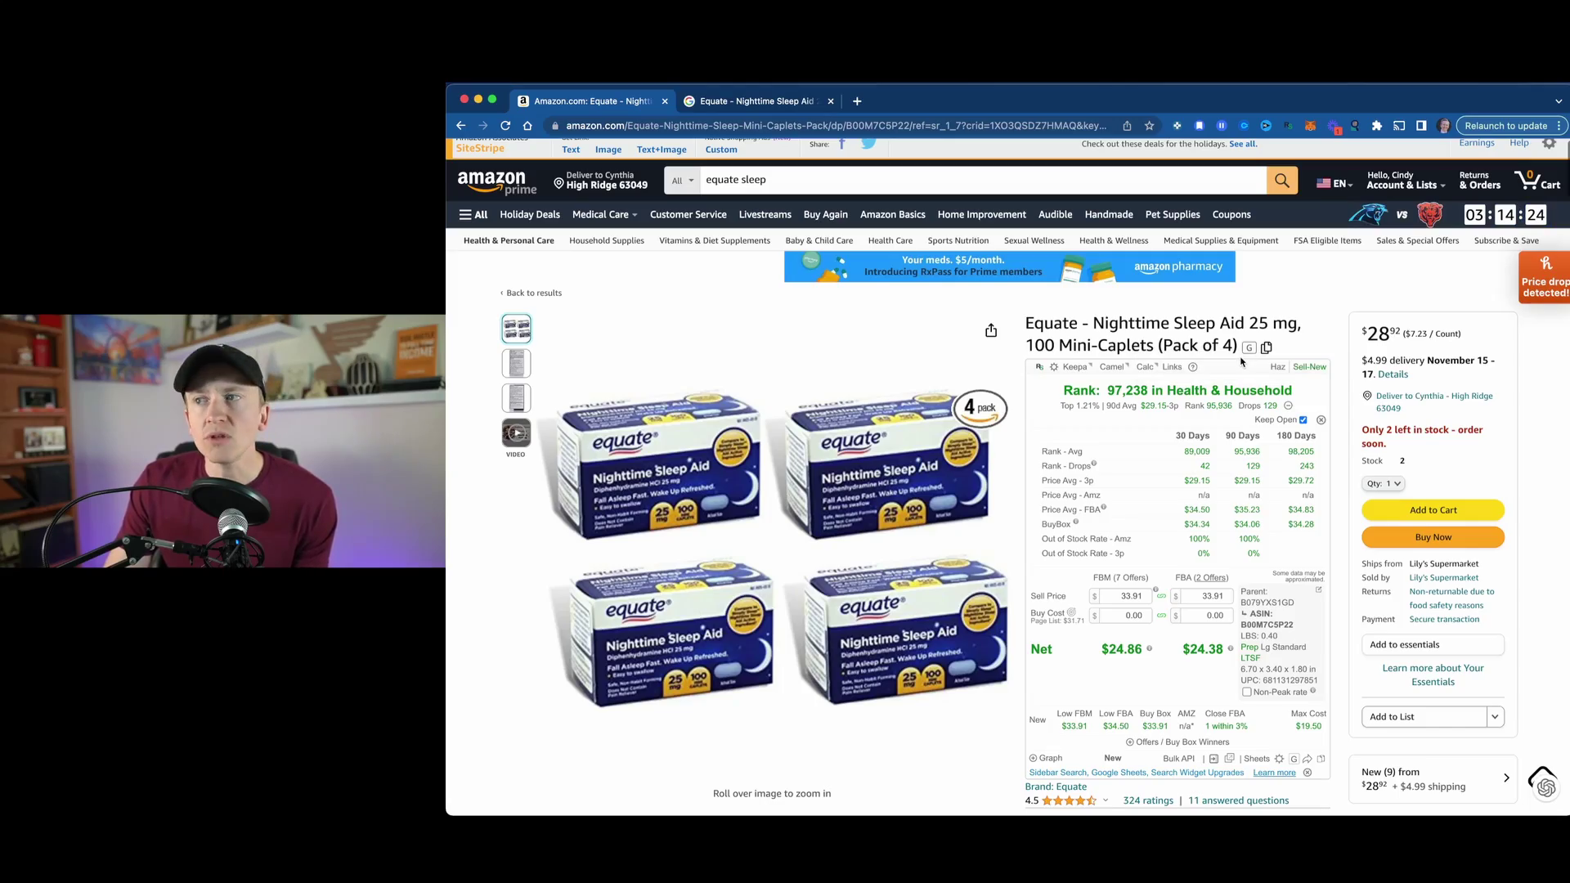
scroll(1240, 362, "down", 2)
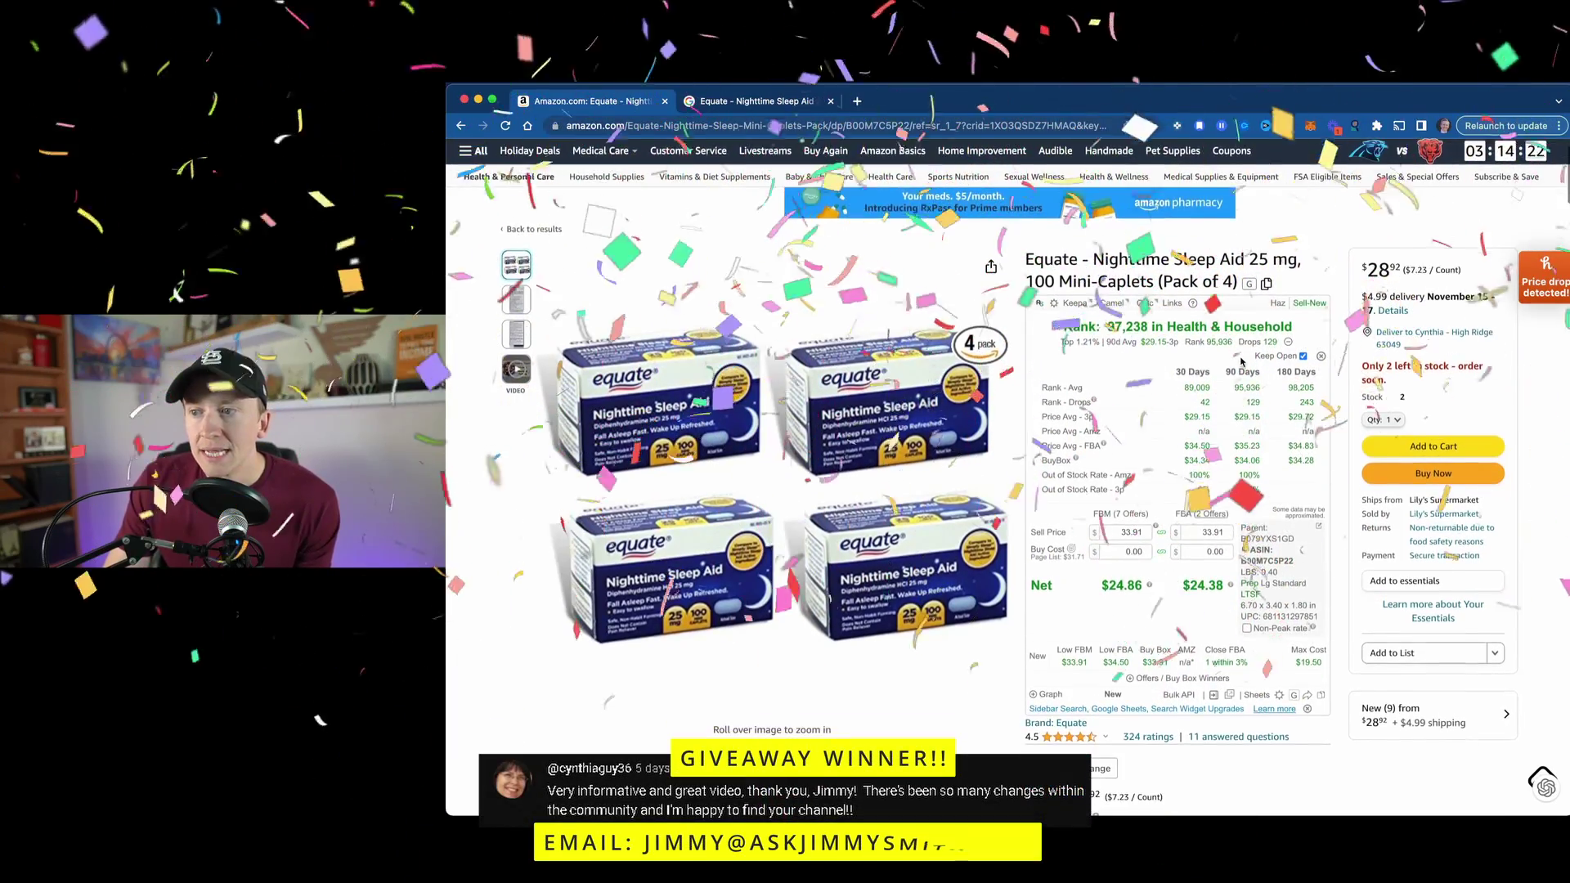
scroll(1241, 363, "down", 4)
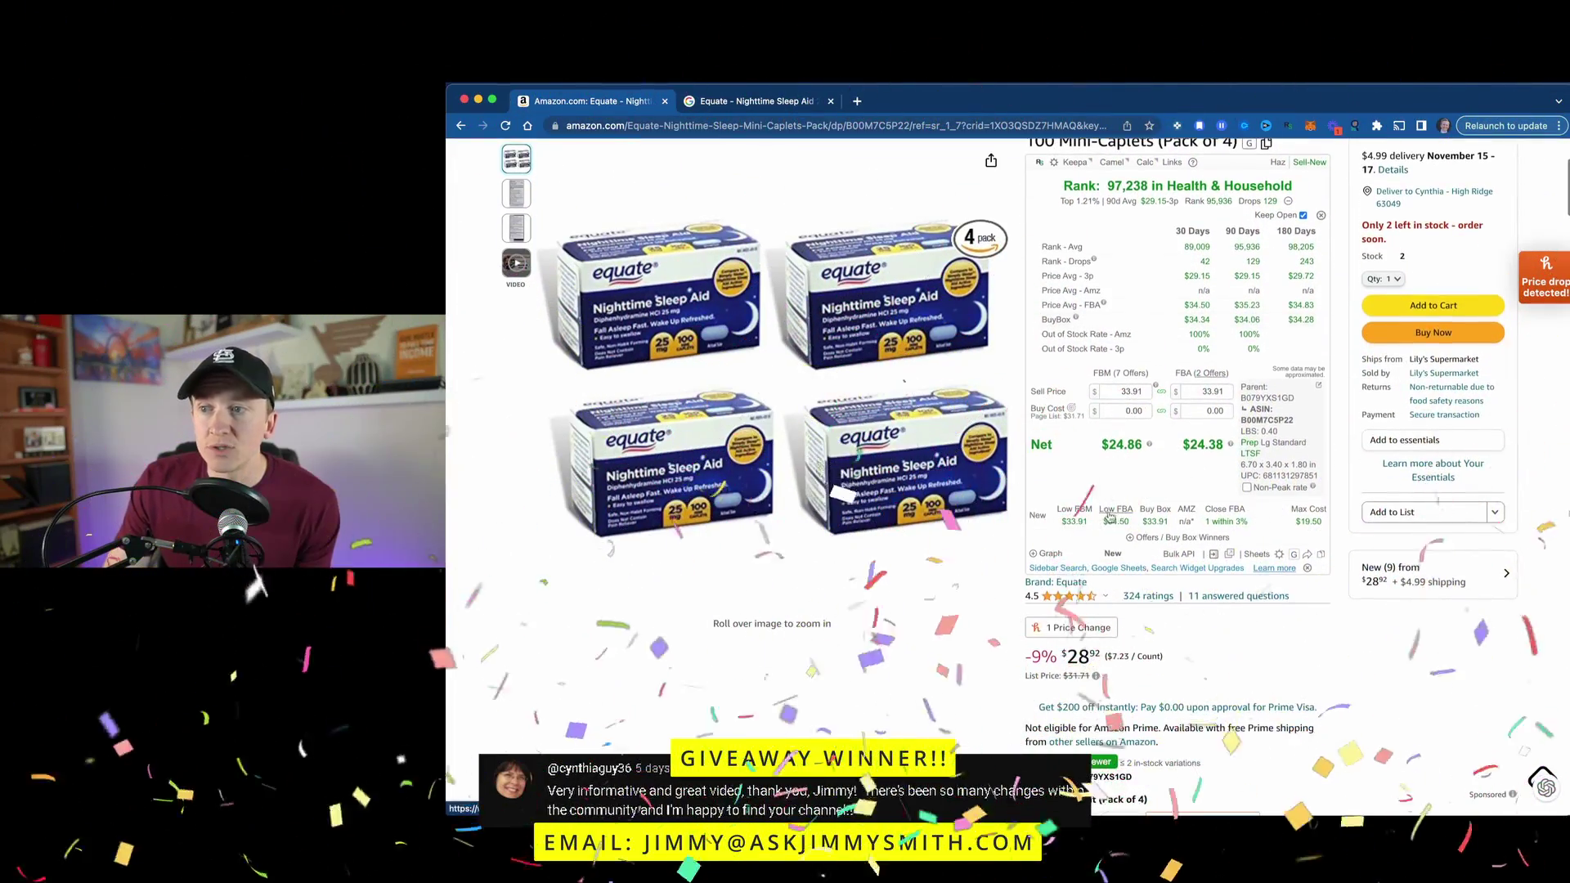
left_click(1052, 555)
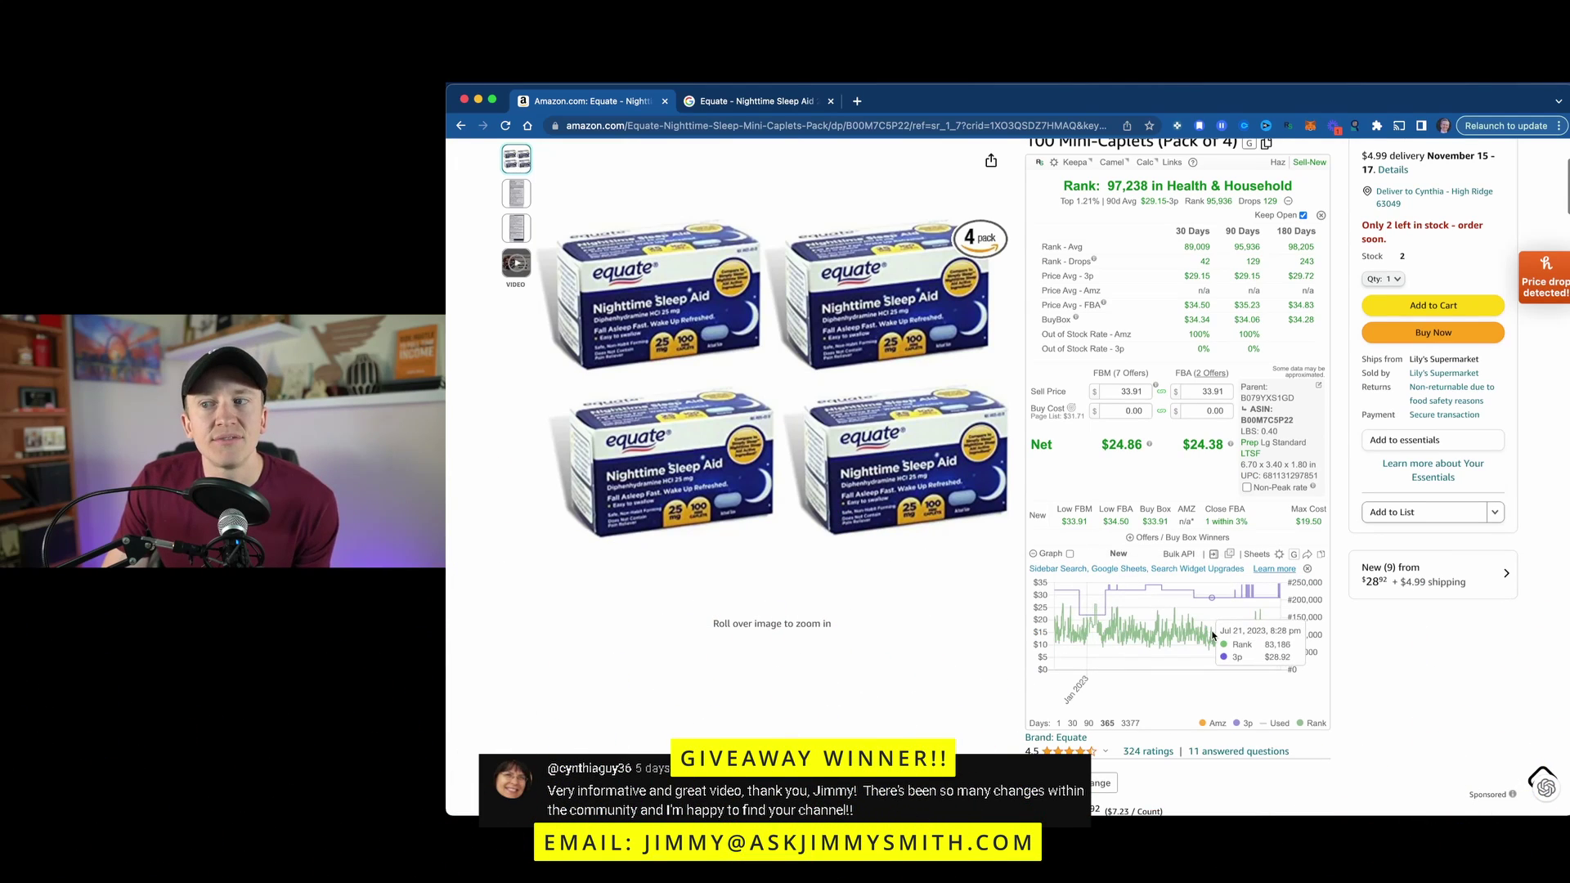
left_click(1034, 556)
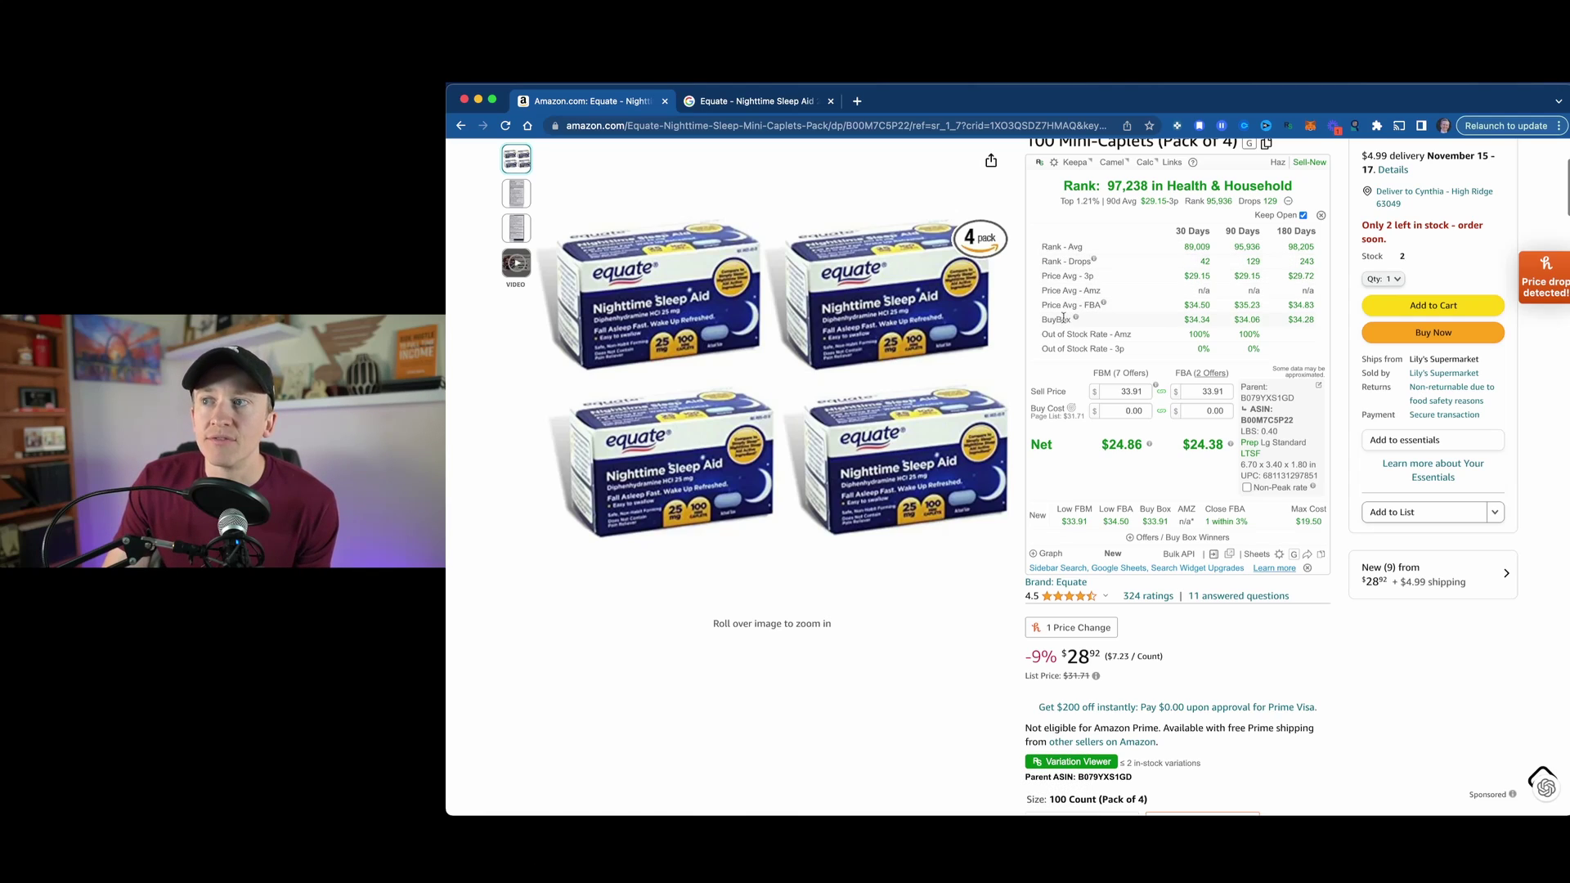
- Set the FBA sell price to 35 in the RevSeller calculator to recalculate the net profit
scroll(1228, 327, "up", 1)
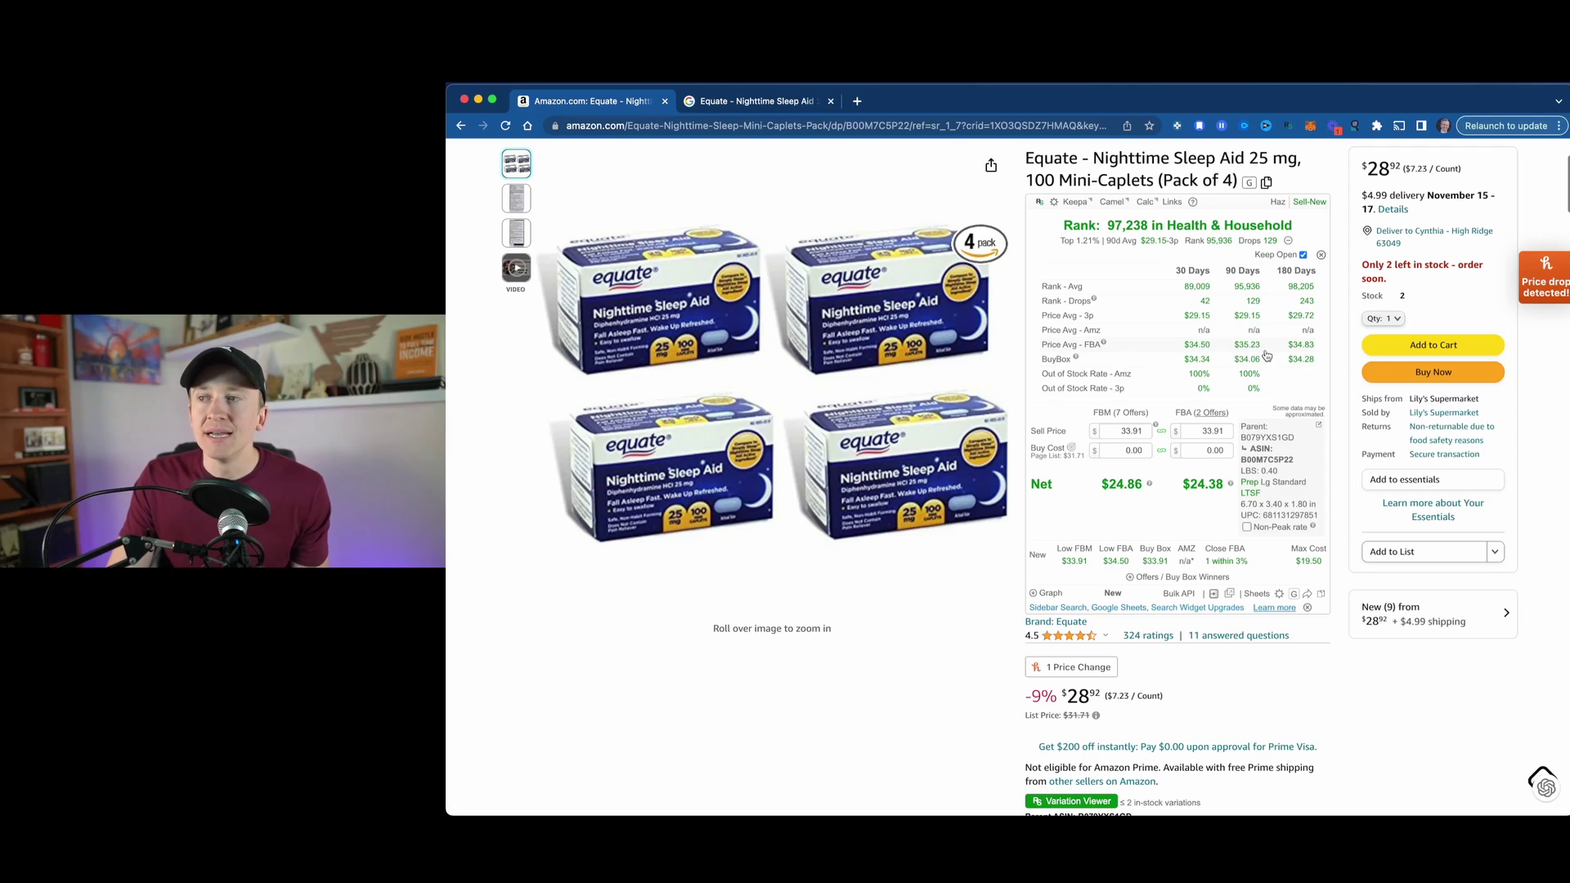
double_click(1211, 432)
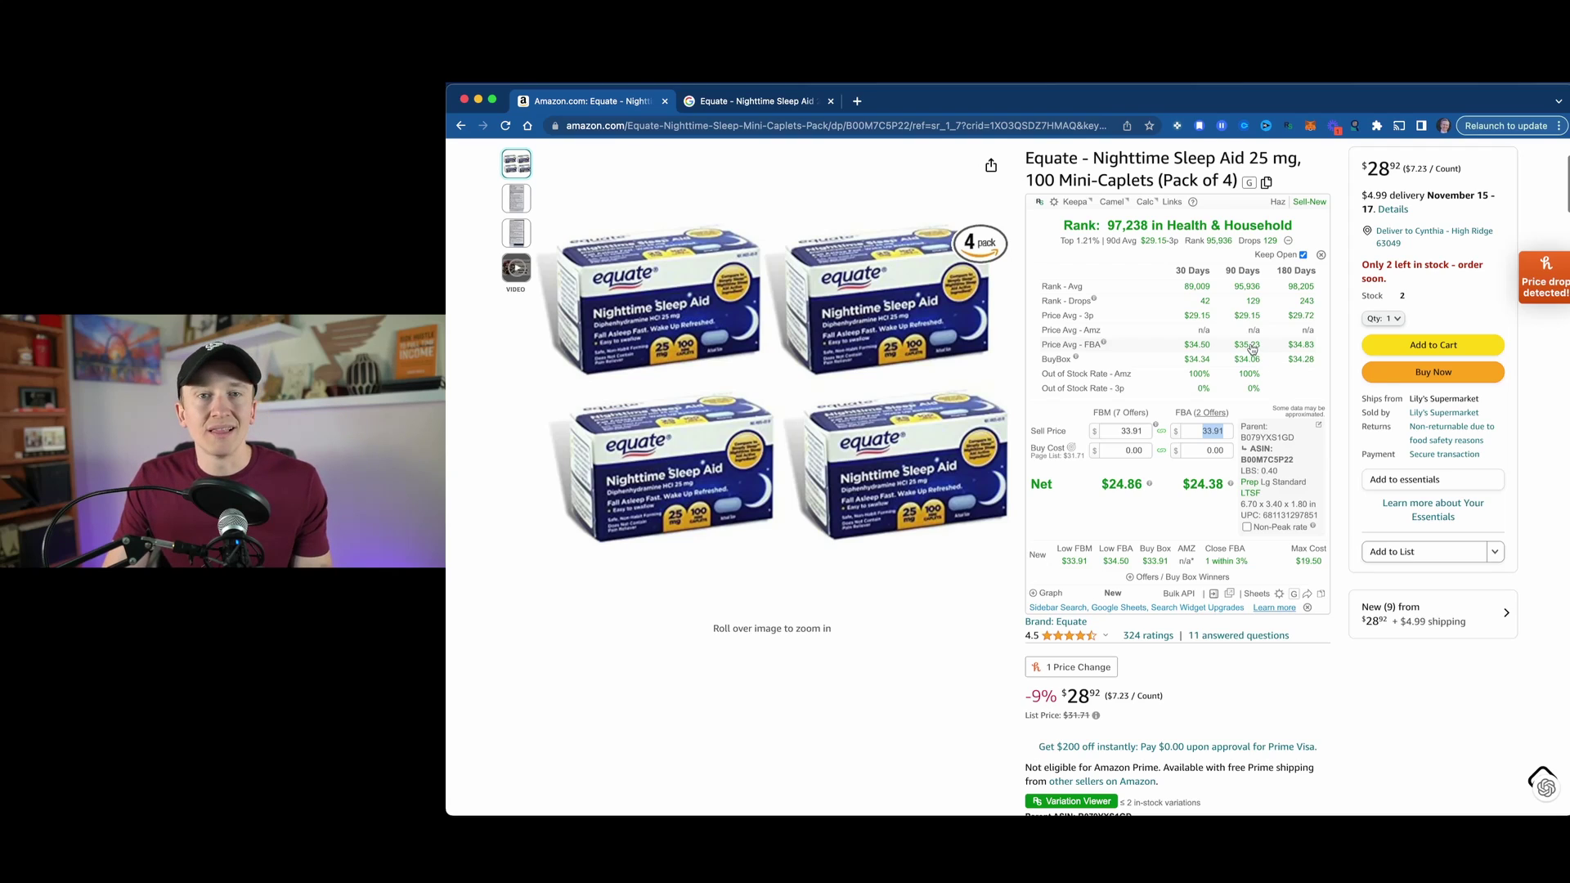
scroll(1247, 359, "up", 1)
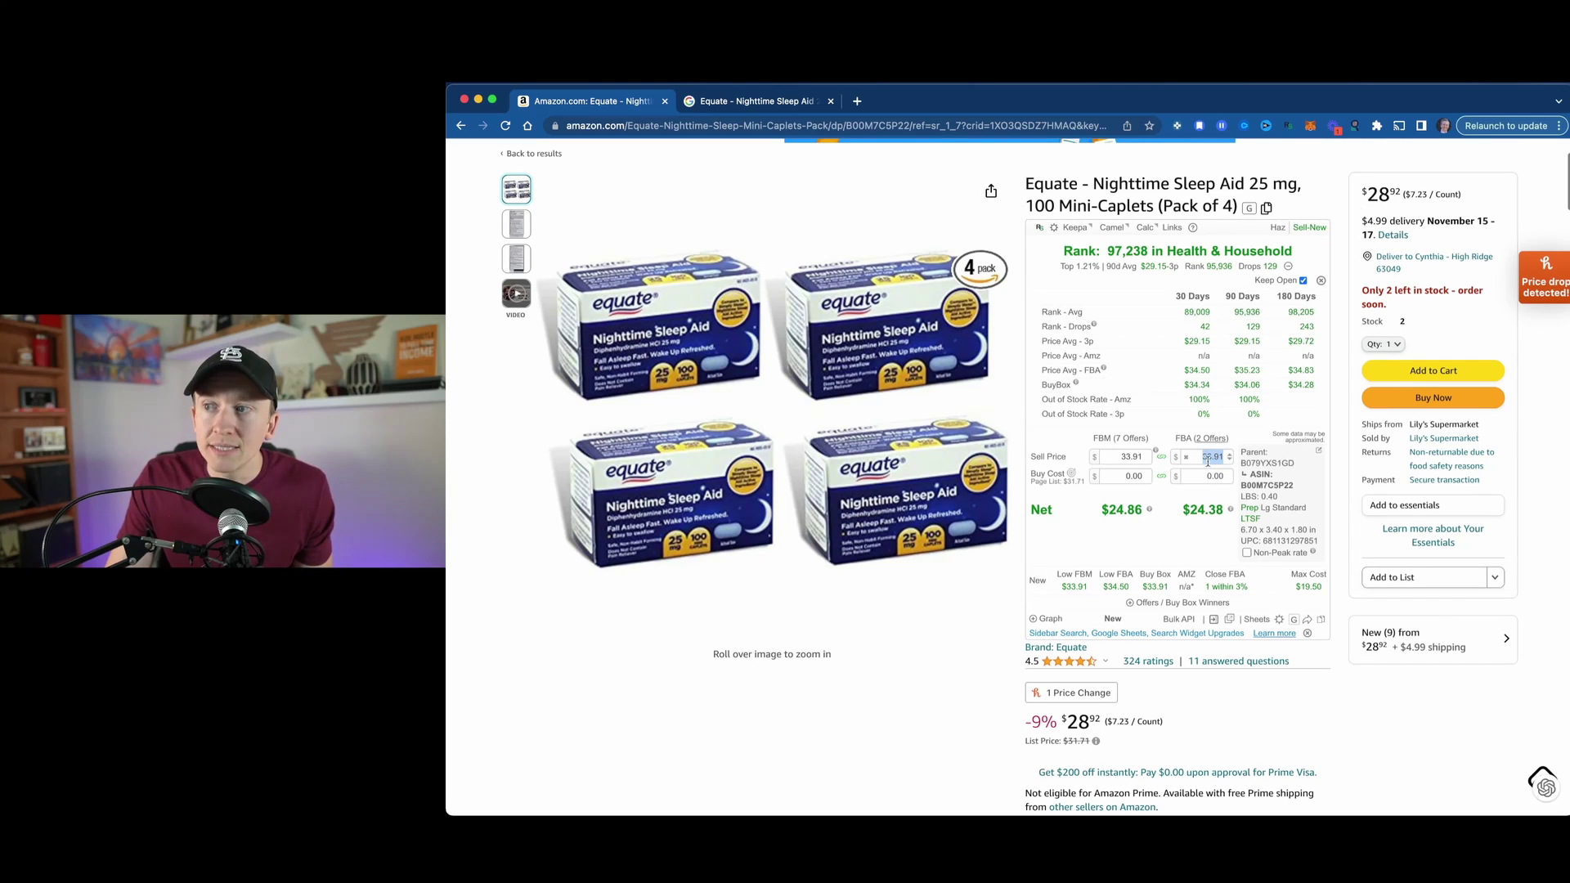
type("35")
mouse_move(1180, 506)
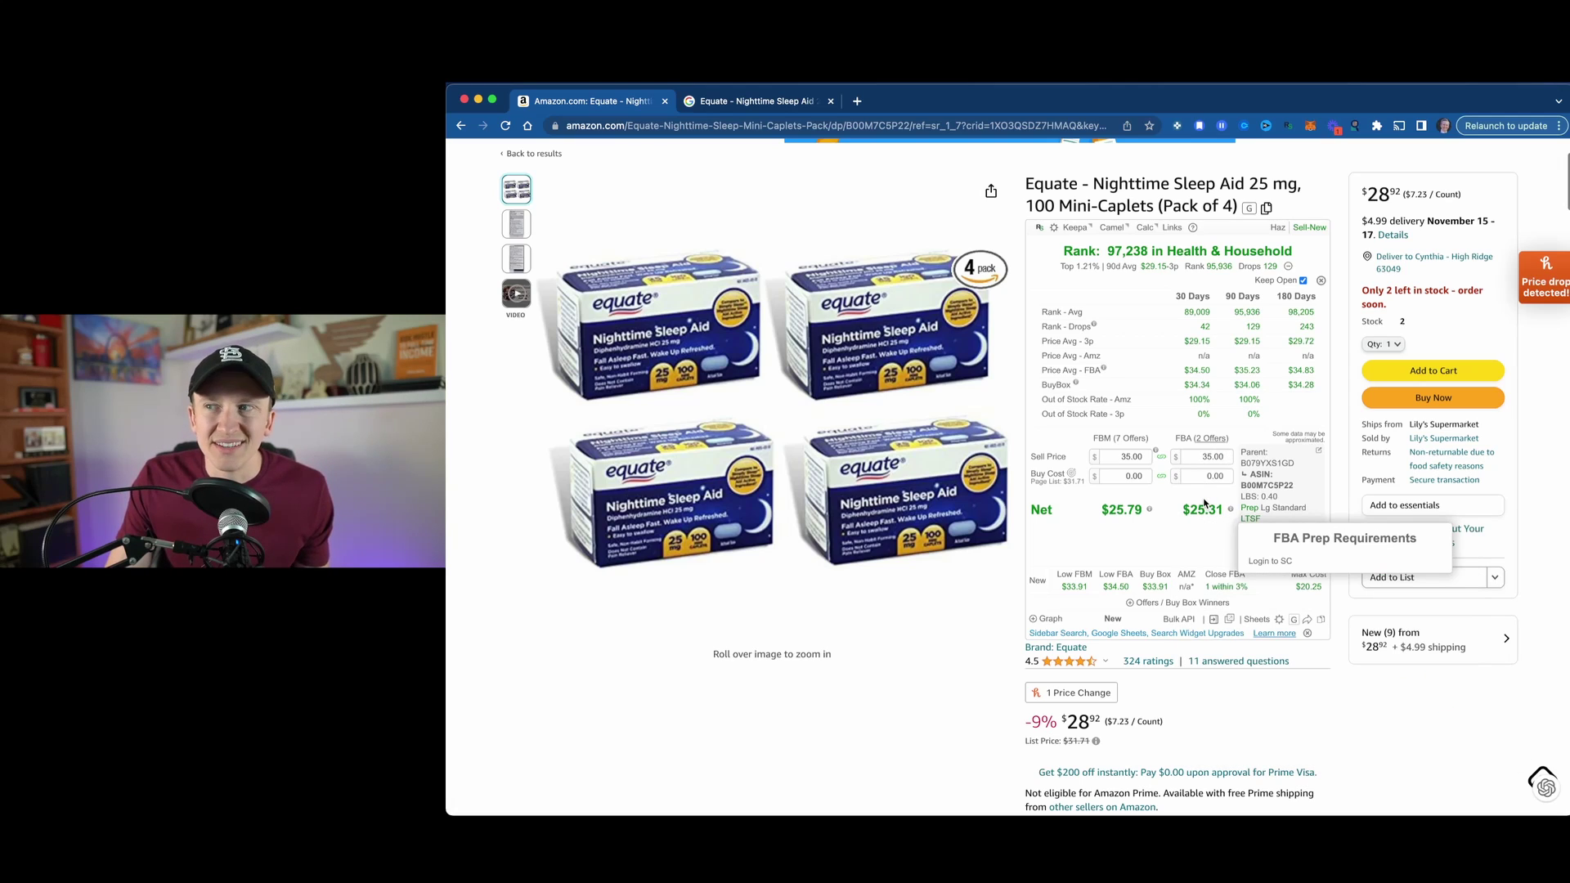
- Examine the Keepa price history chart on the listing under a different time range and return to the RevSeller widget
scroll(1235, 383, "down", 15)
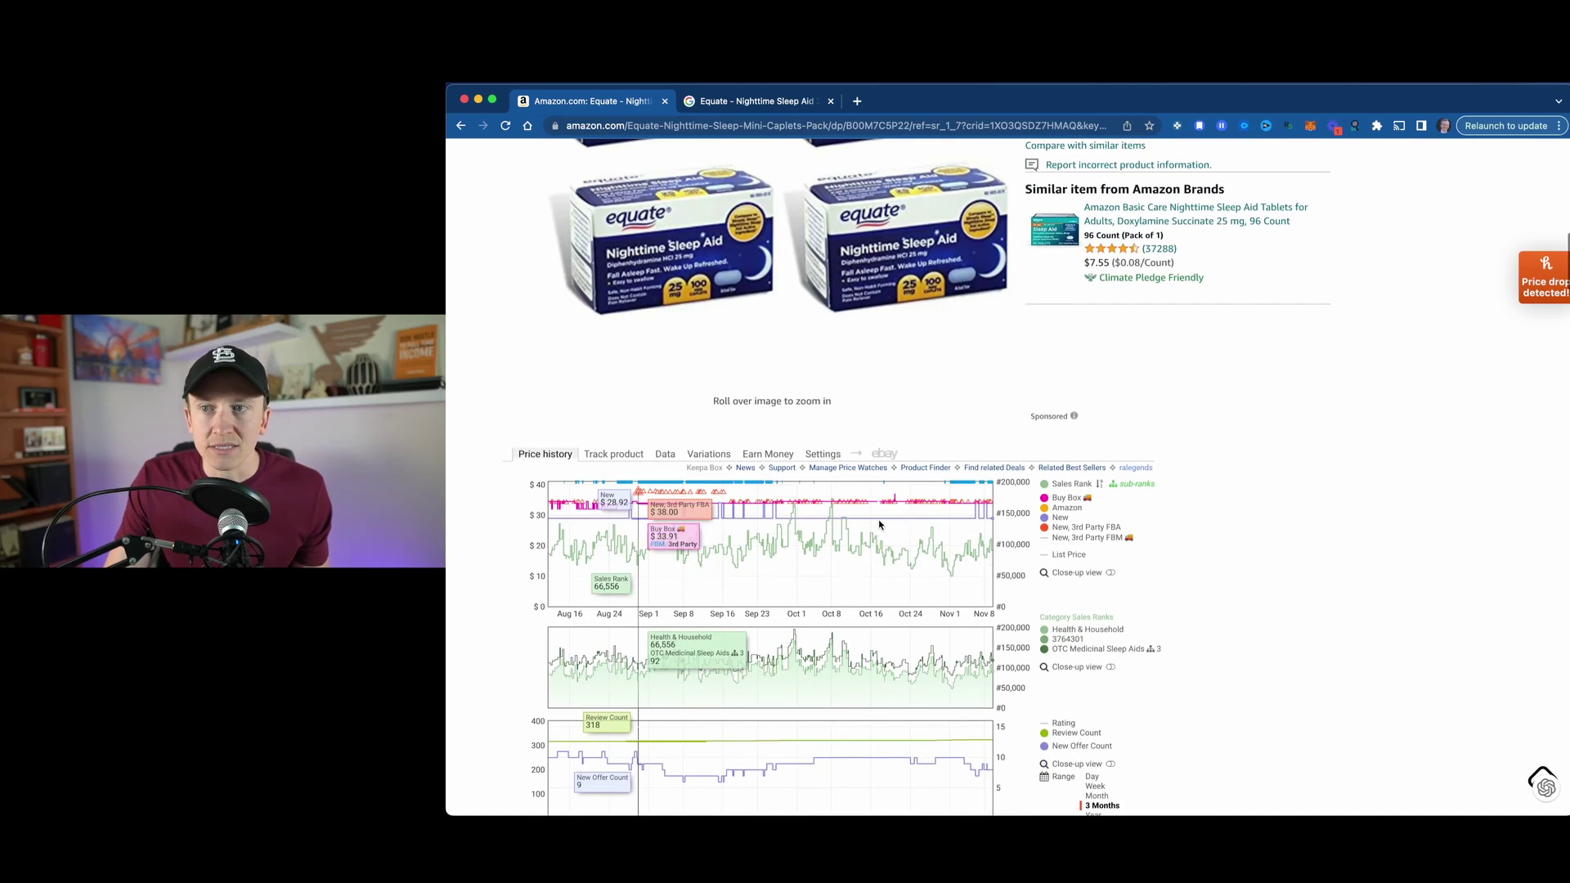
scroll(1037, 658, "down", 2)
left_click(1093, 744)
scroll(1261, 674, "up", 15)
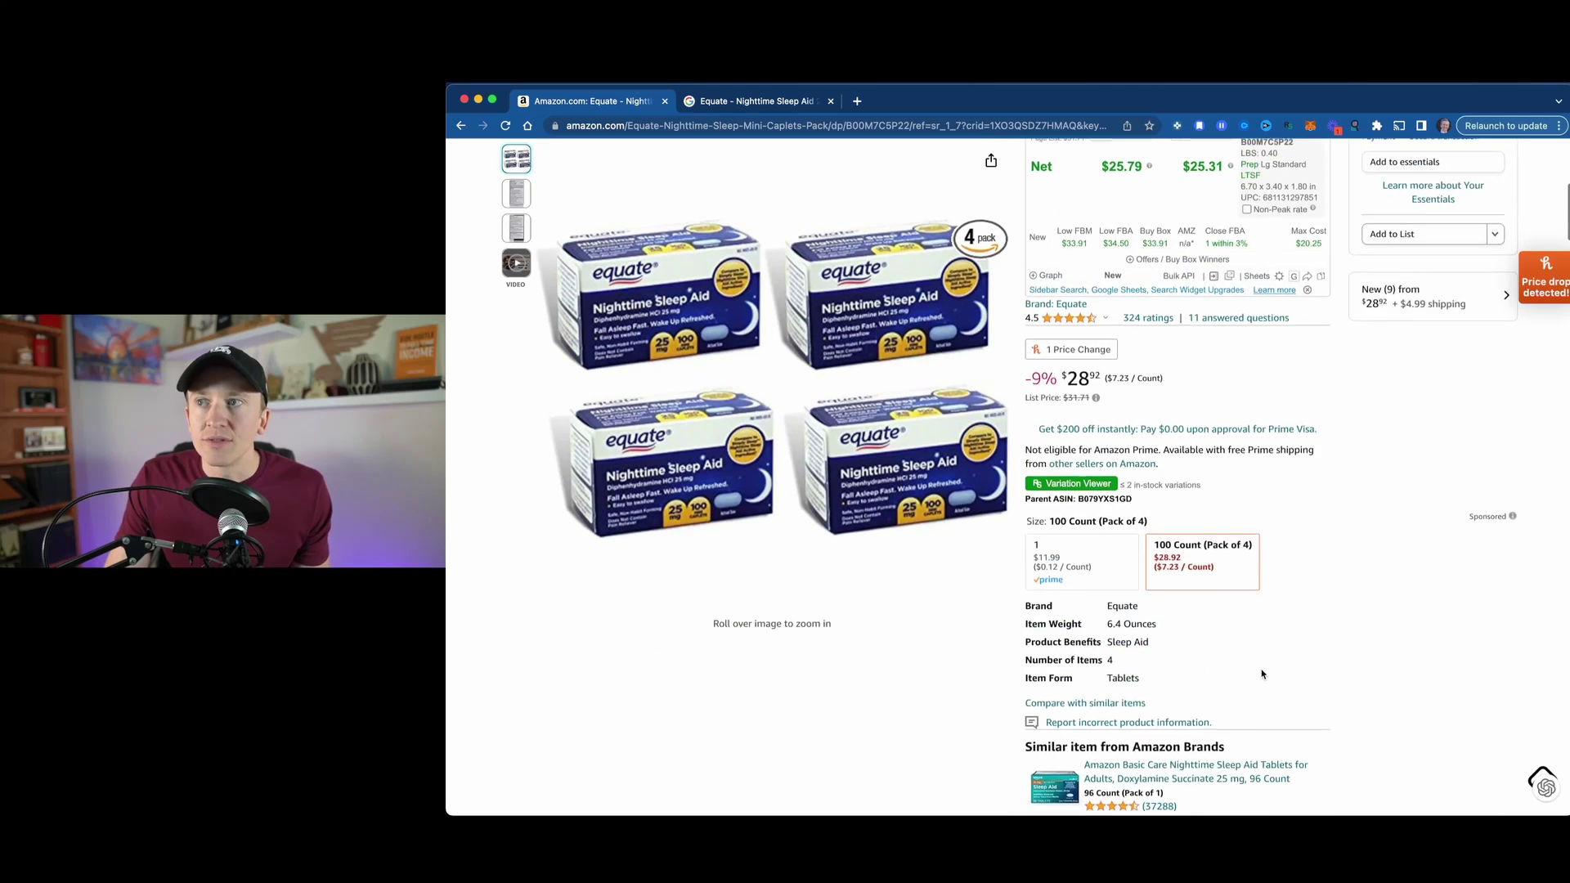
- Turn off Keep Open for the 30, 90 and 180-day averages, collapse and re-expand the table, and turn Keep Open back on
left_click(1303, 356)
left_click(1287, 341)
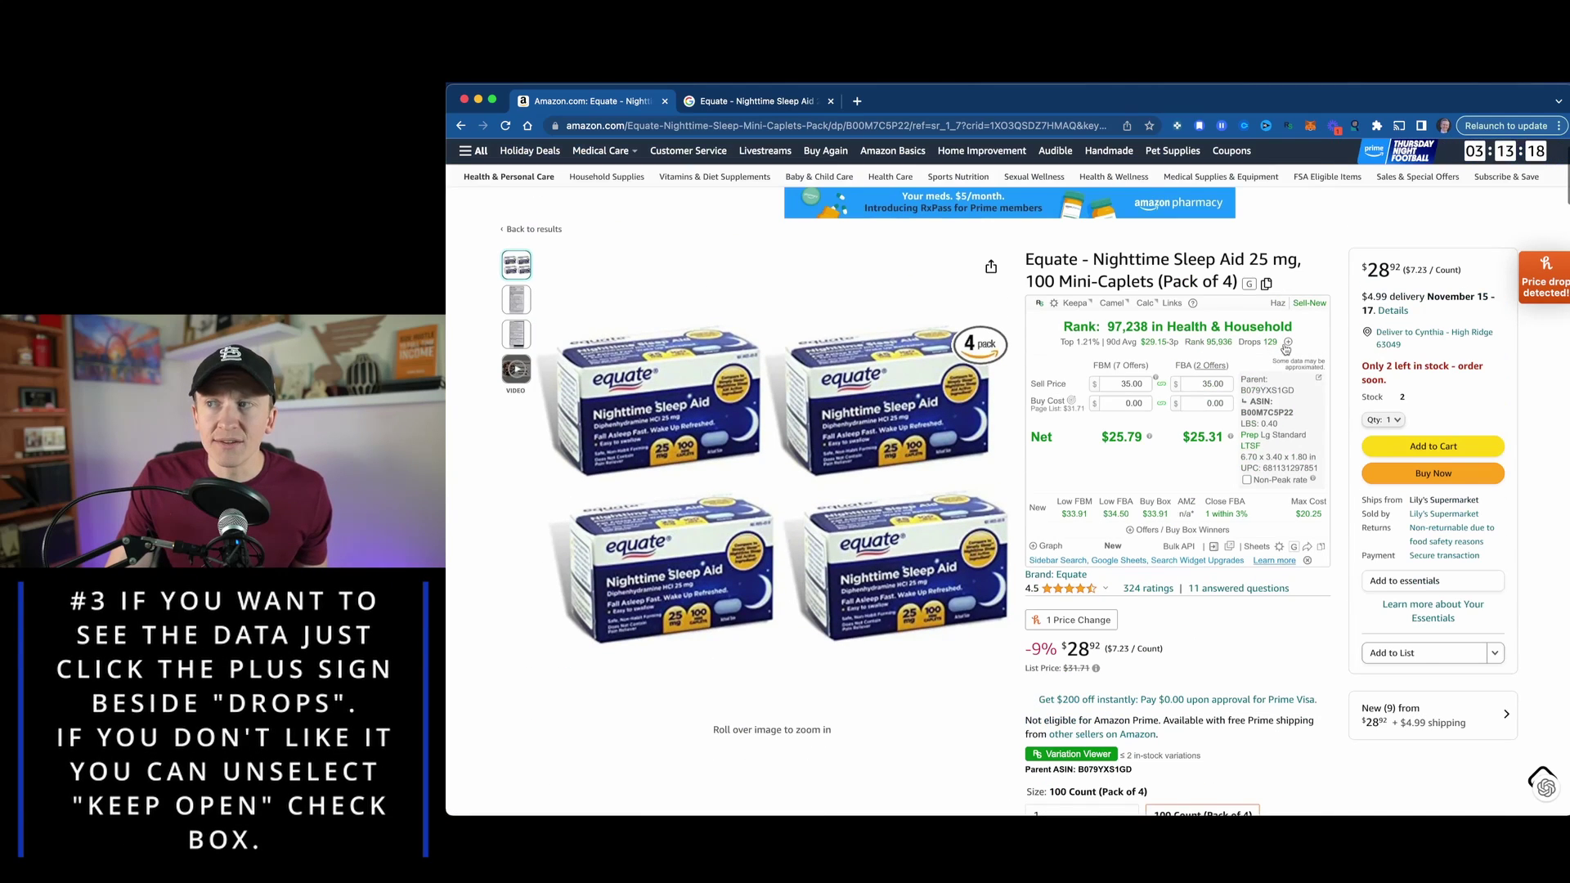
left_click(1288, 343)
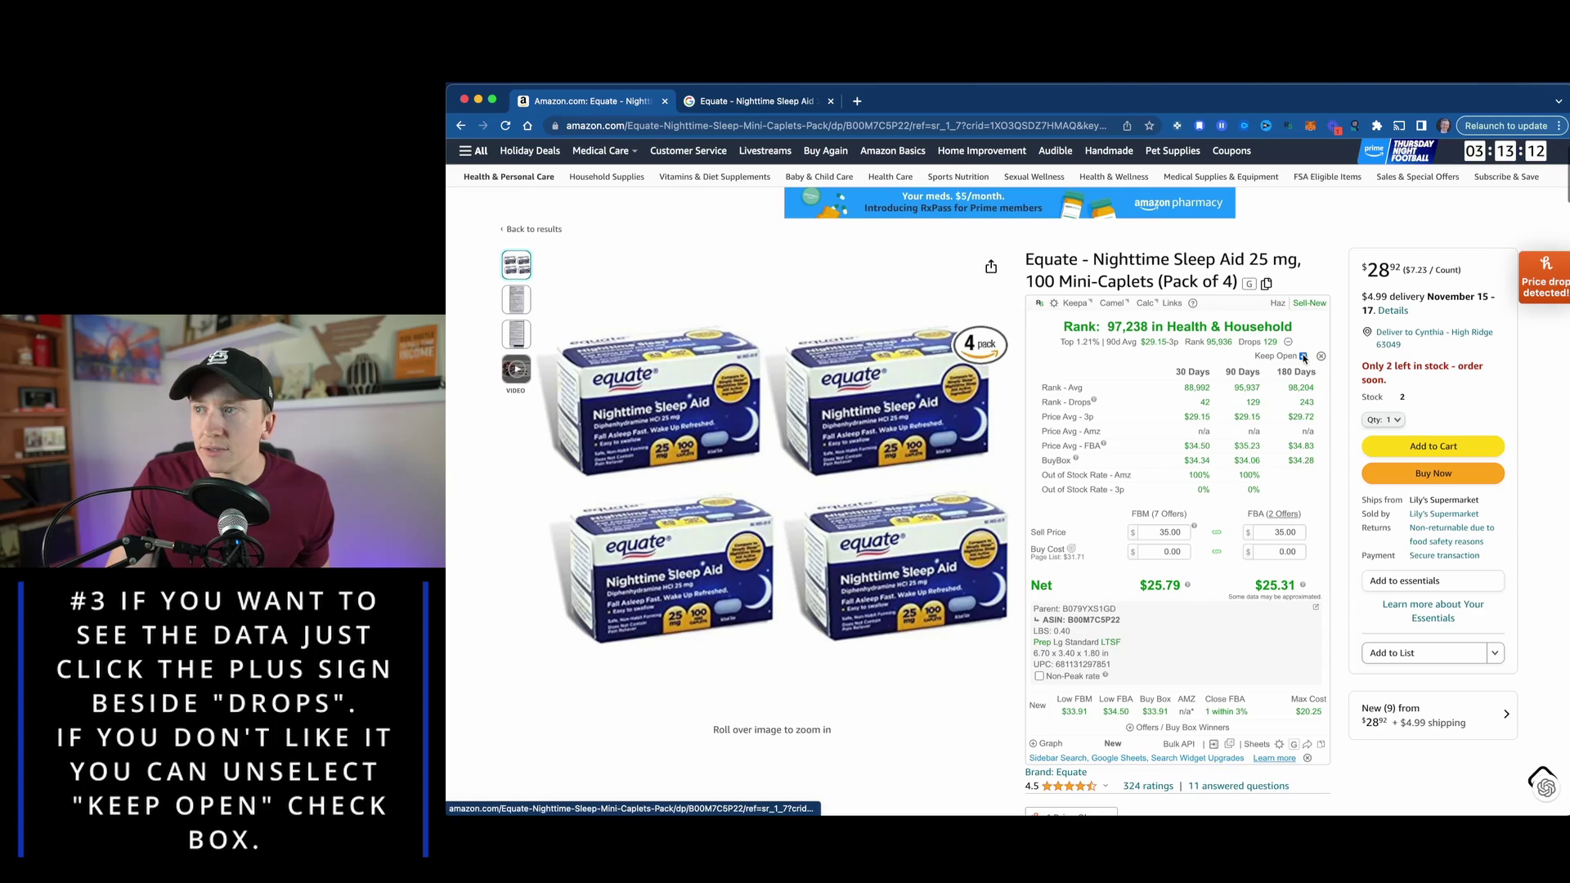
left_click(1303, 357)
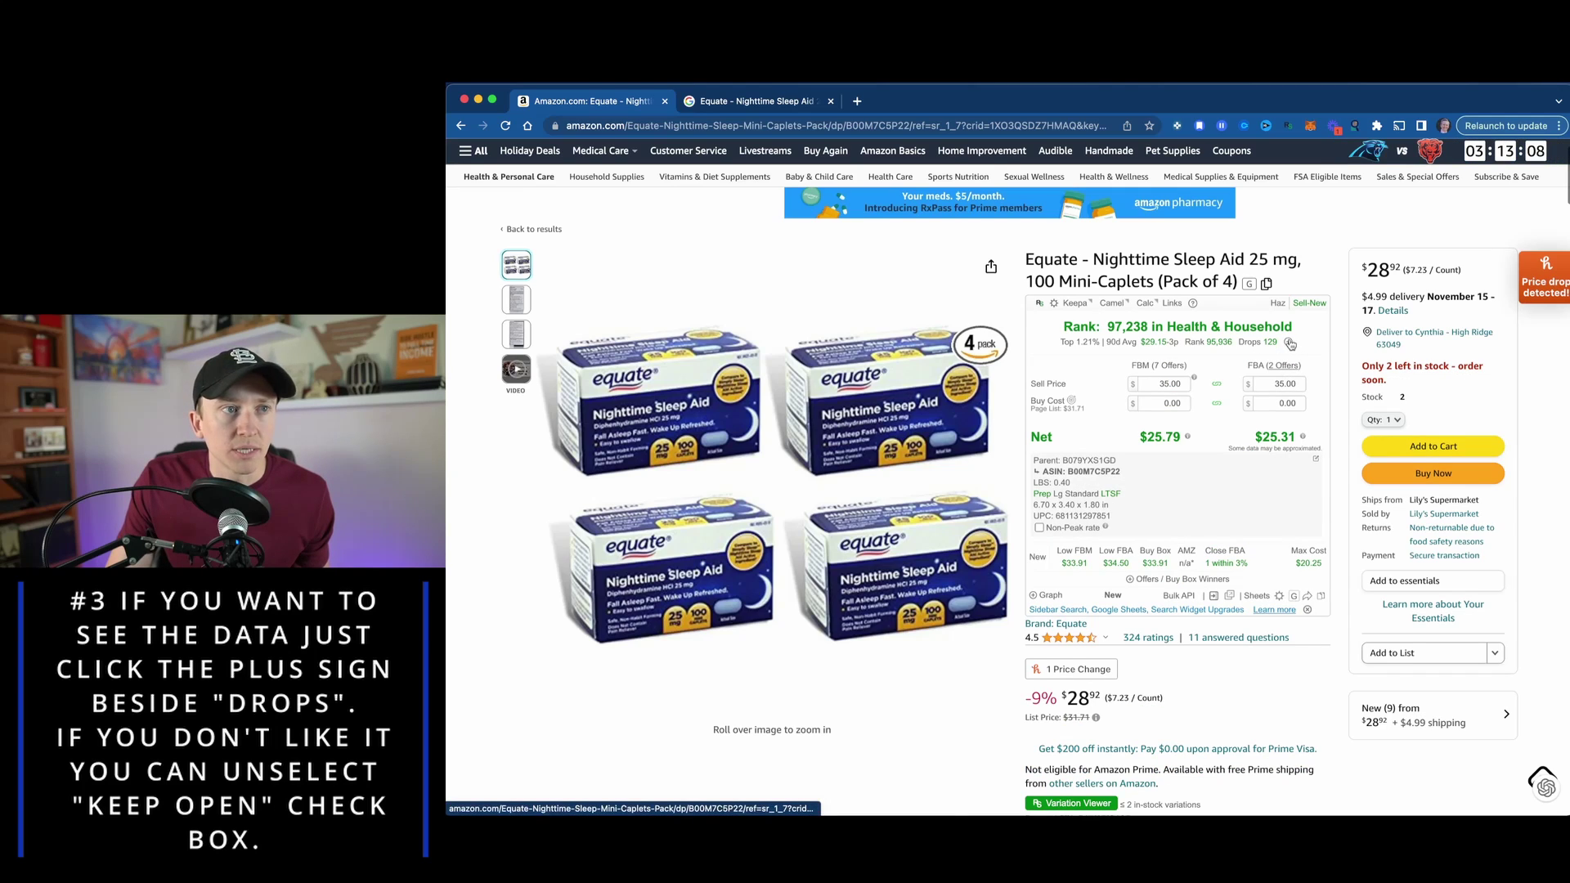
left_click(1290, 343)
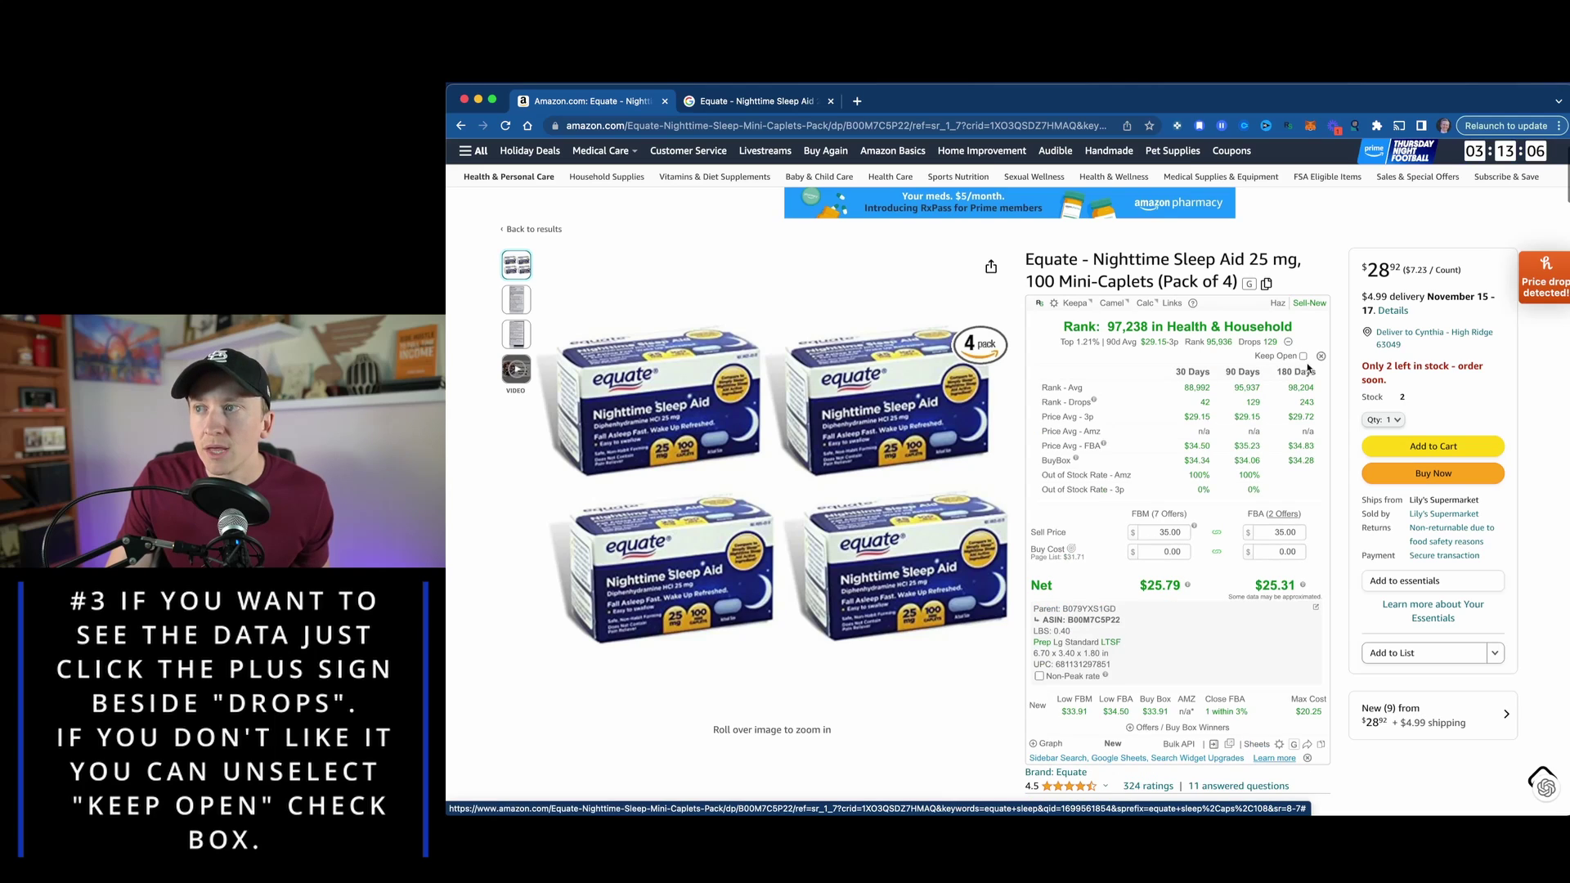
- Open RevSeller's Google Sheets export settings, look through the available fields, and return to the Amazon listing
scroll(1209, 488, "down", 1)
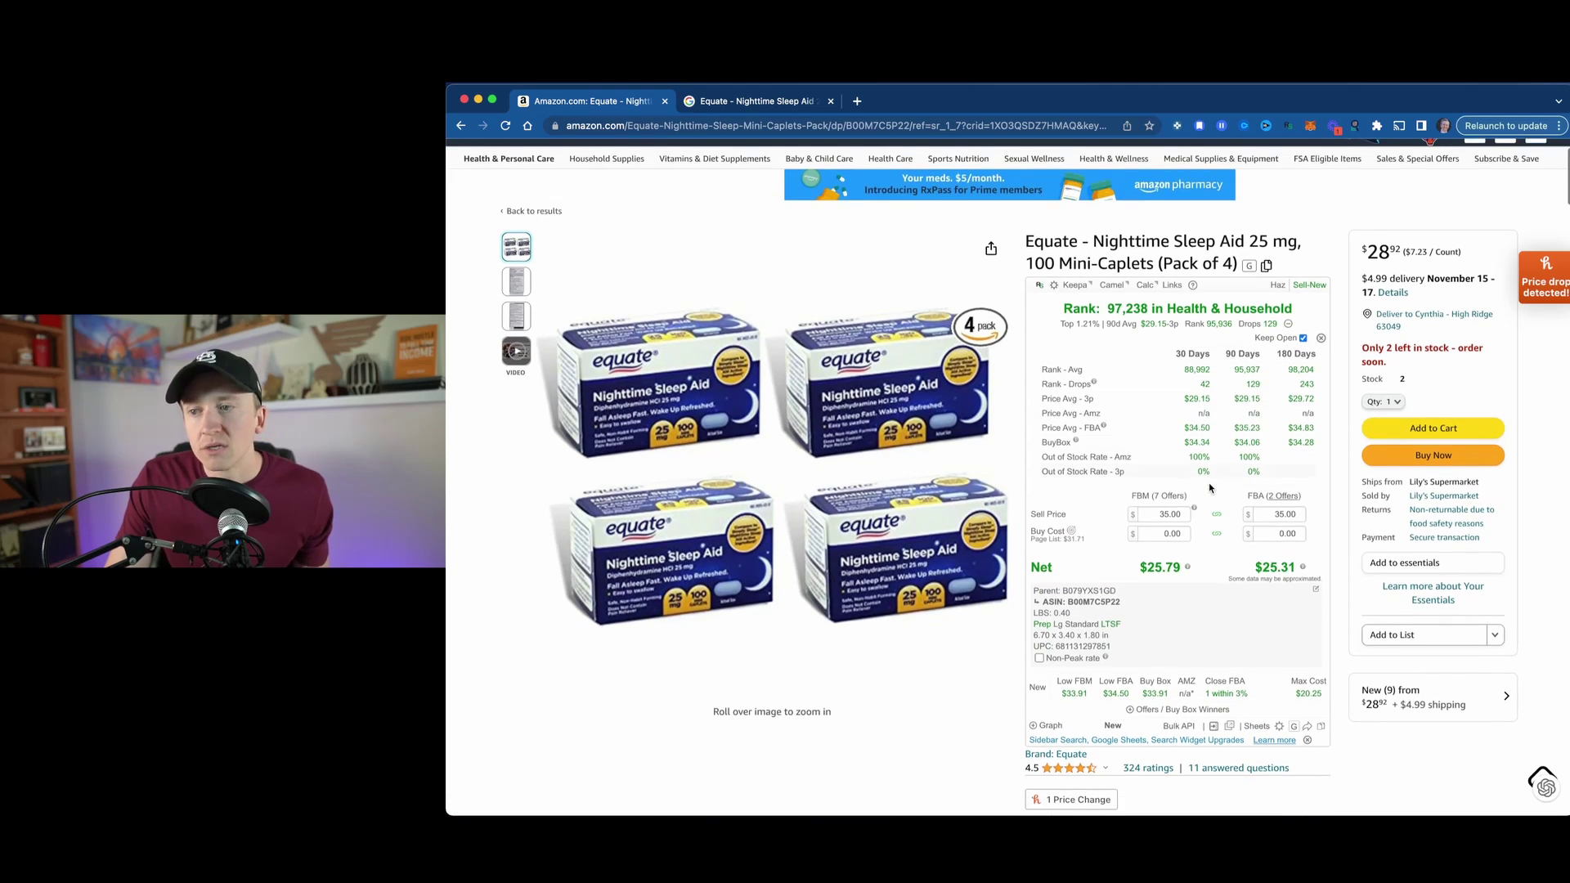
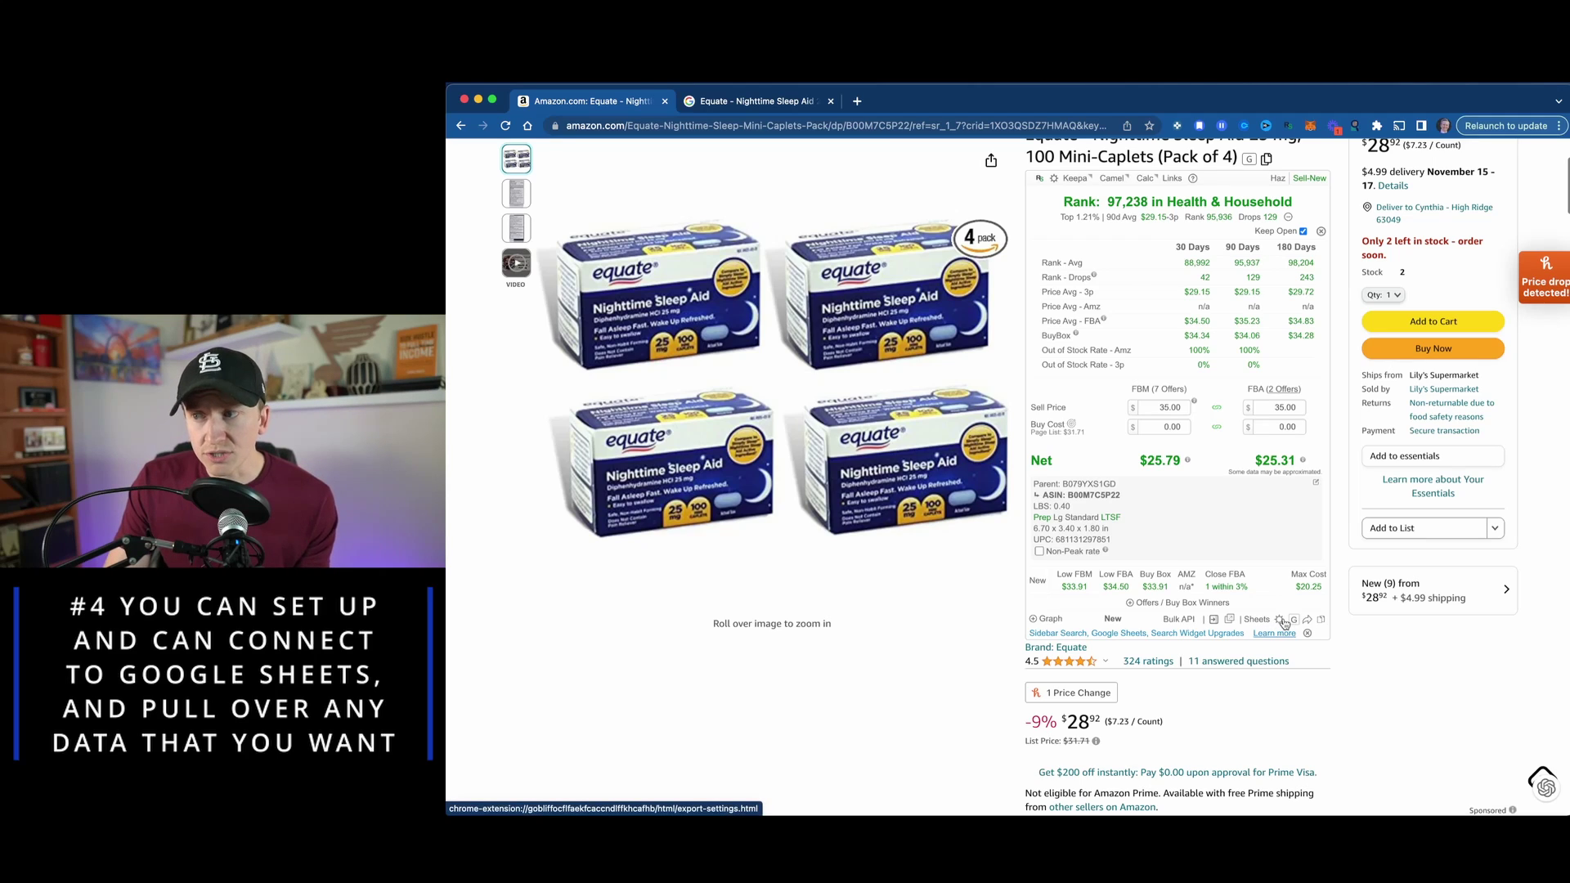
left_click(1280, 621)
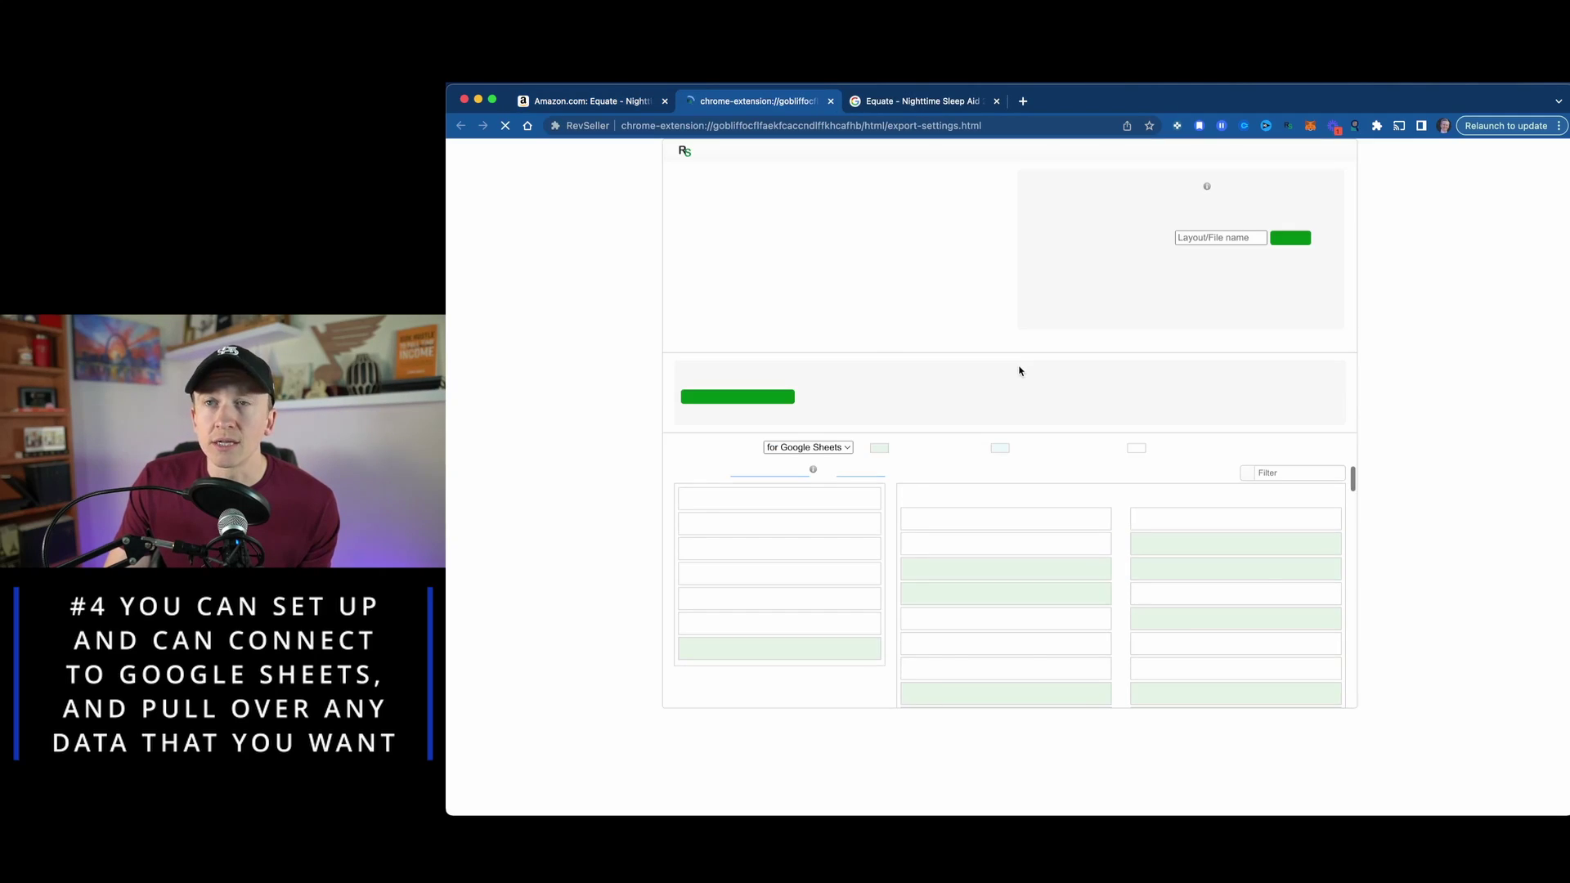
scroll(1005, 523, "down", 5)
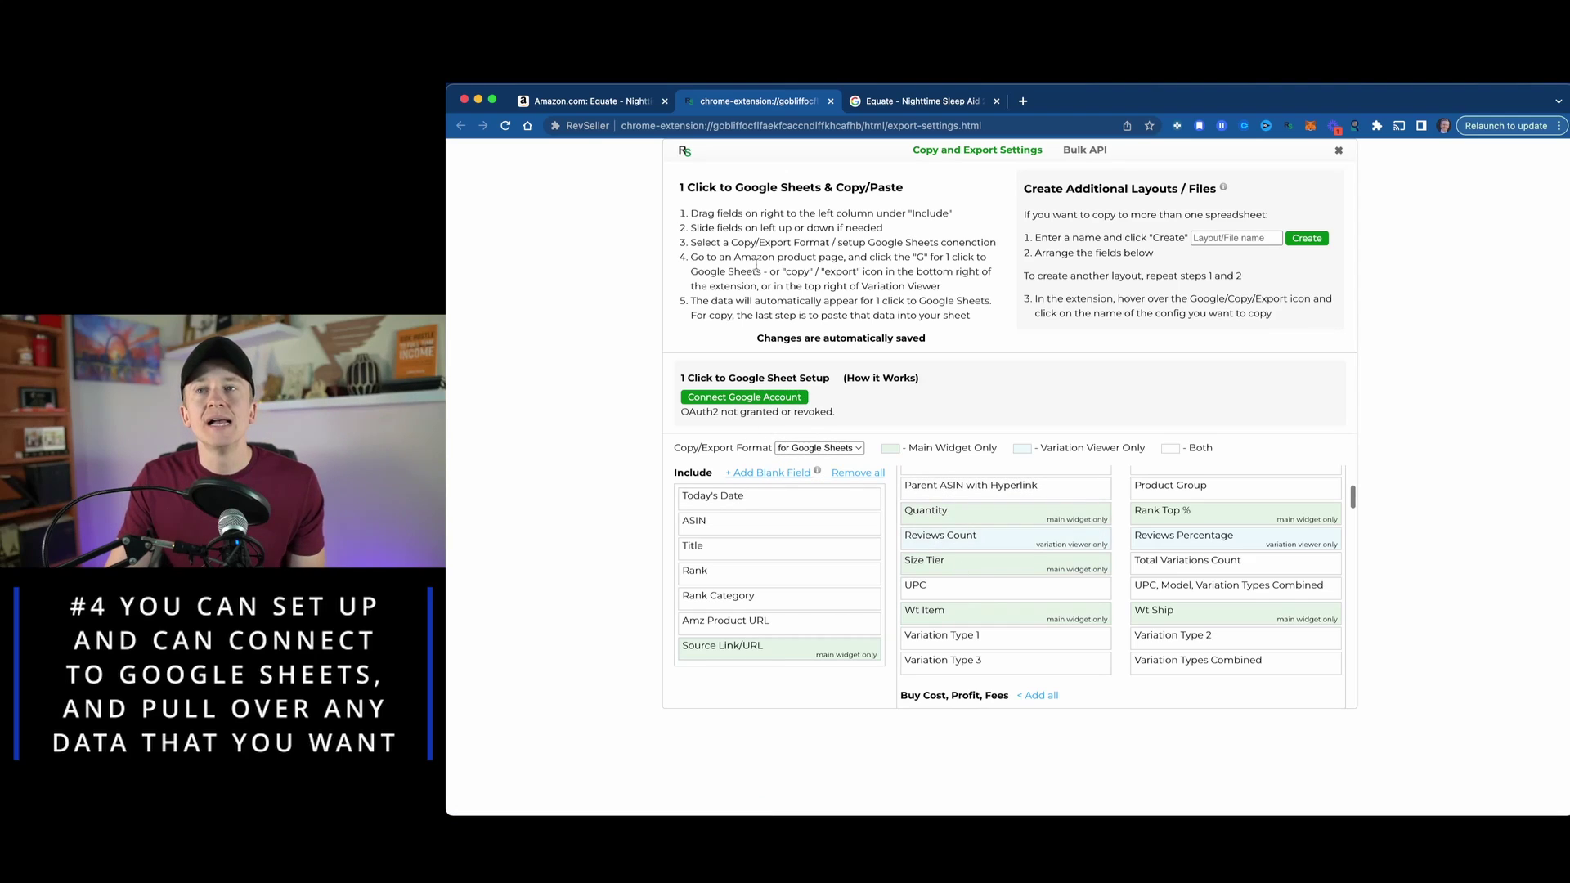
left_click(590, 96)
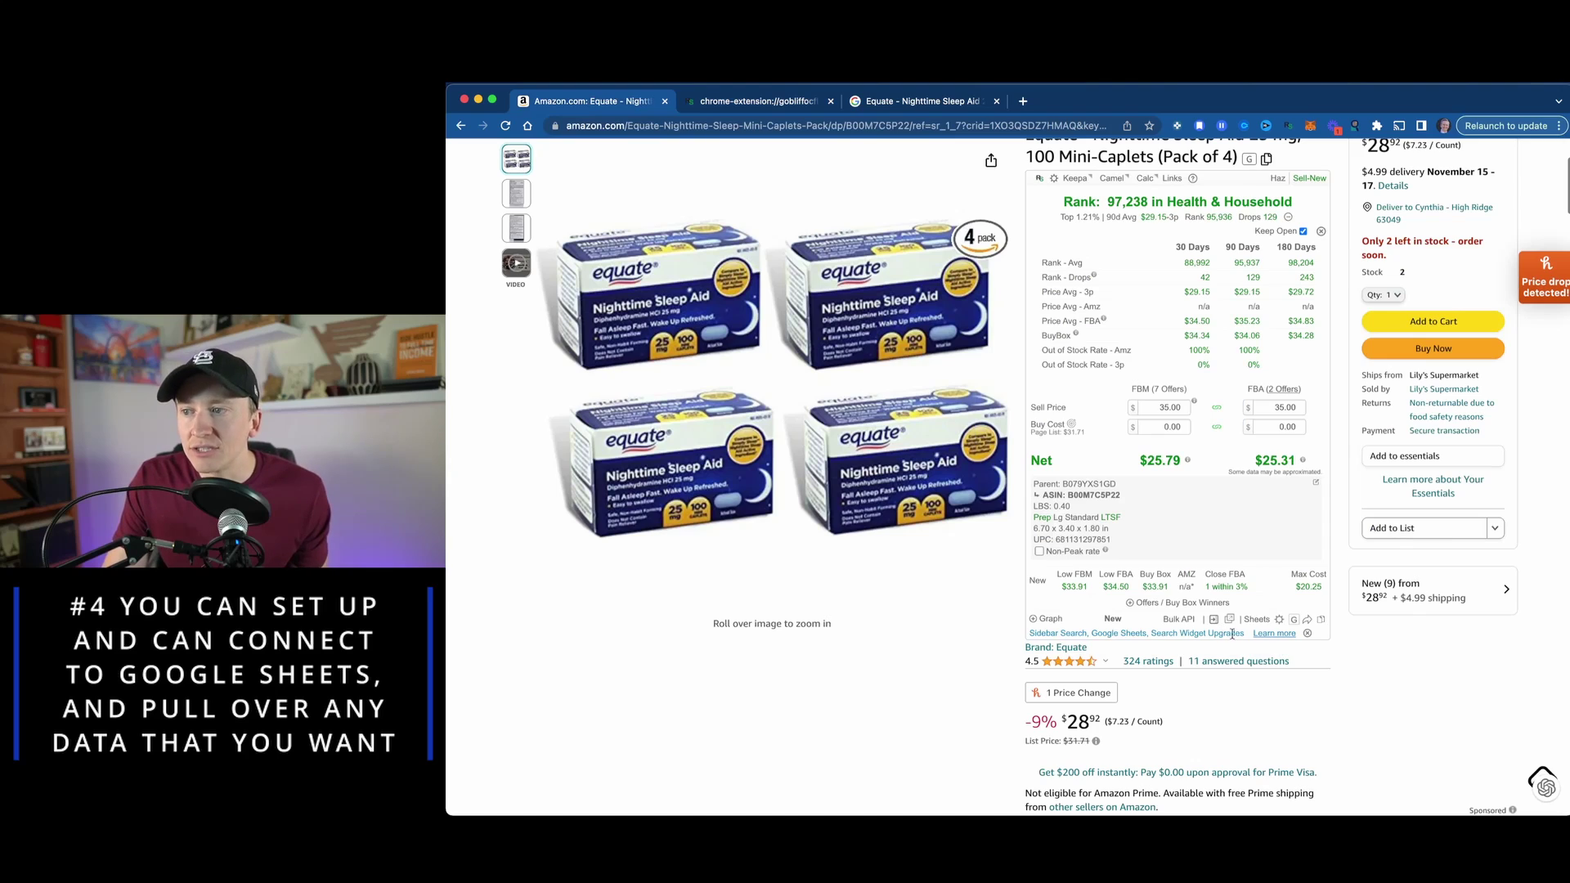
- View the Google Sheets export options for the listing, open their settings page from there, and close that page
mouse_move(1293, 621)
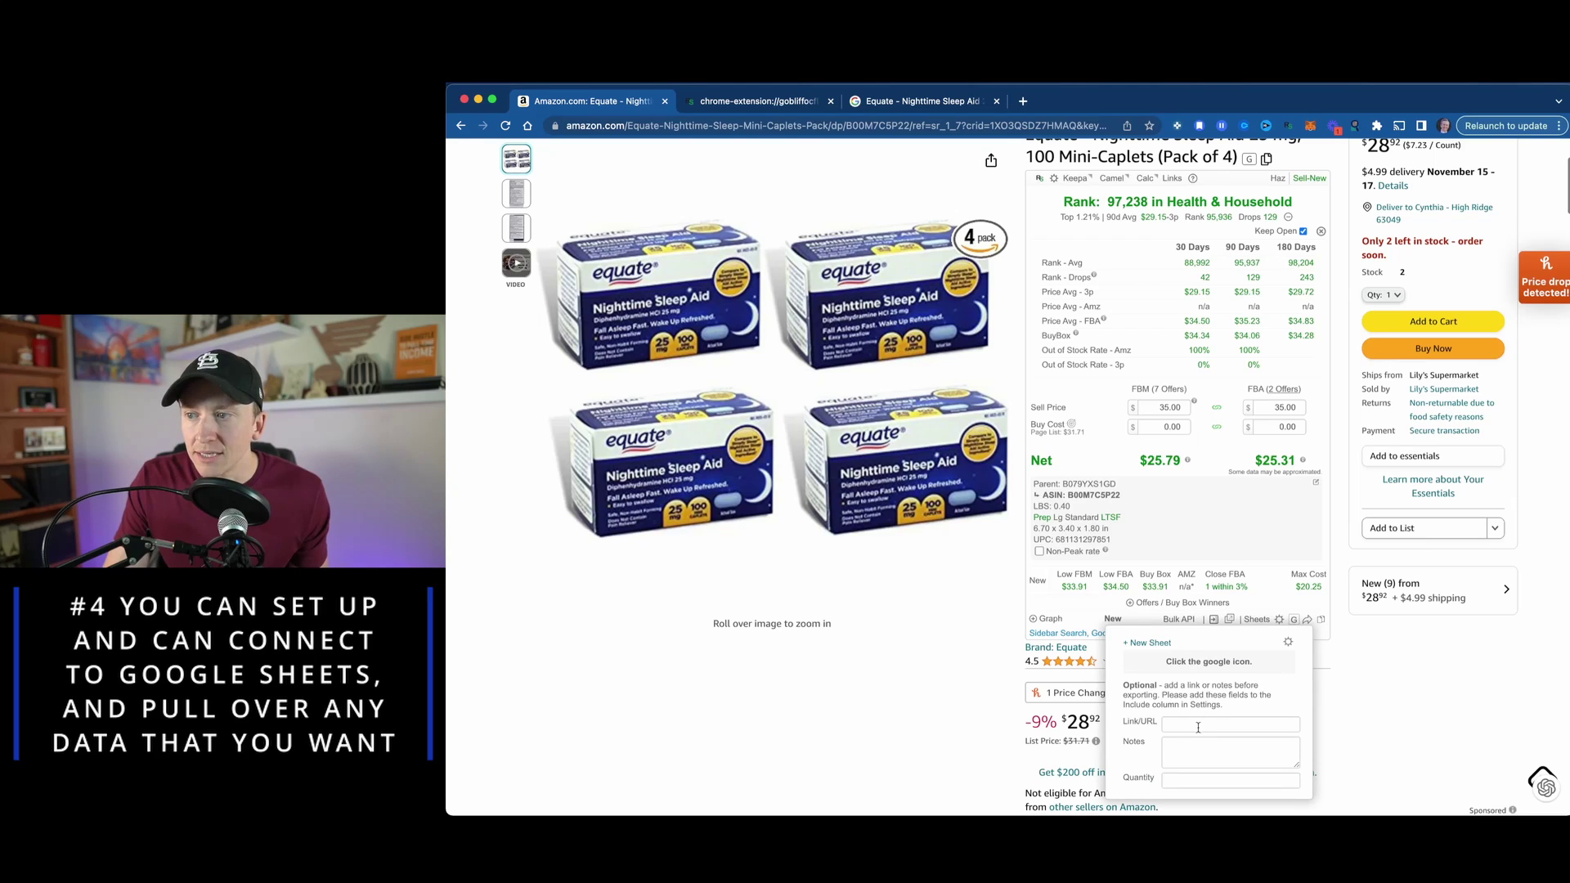
scroll(1198, 736, "down", 1)
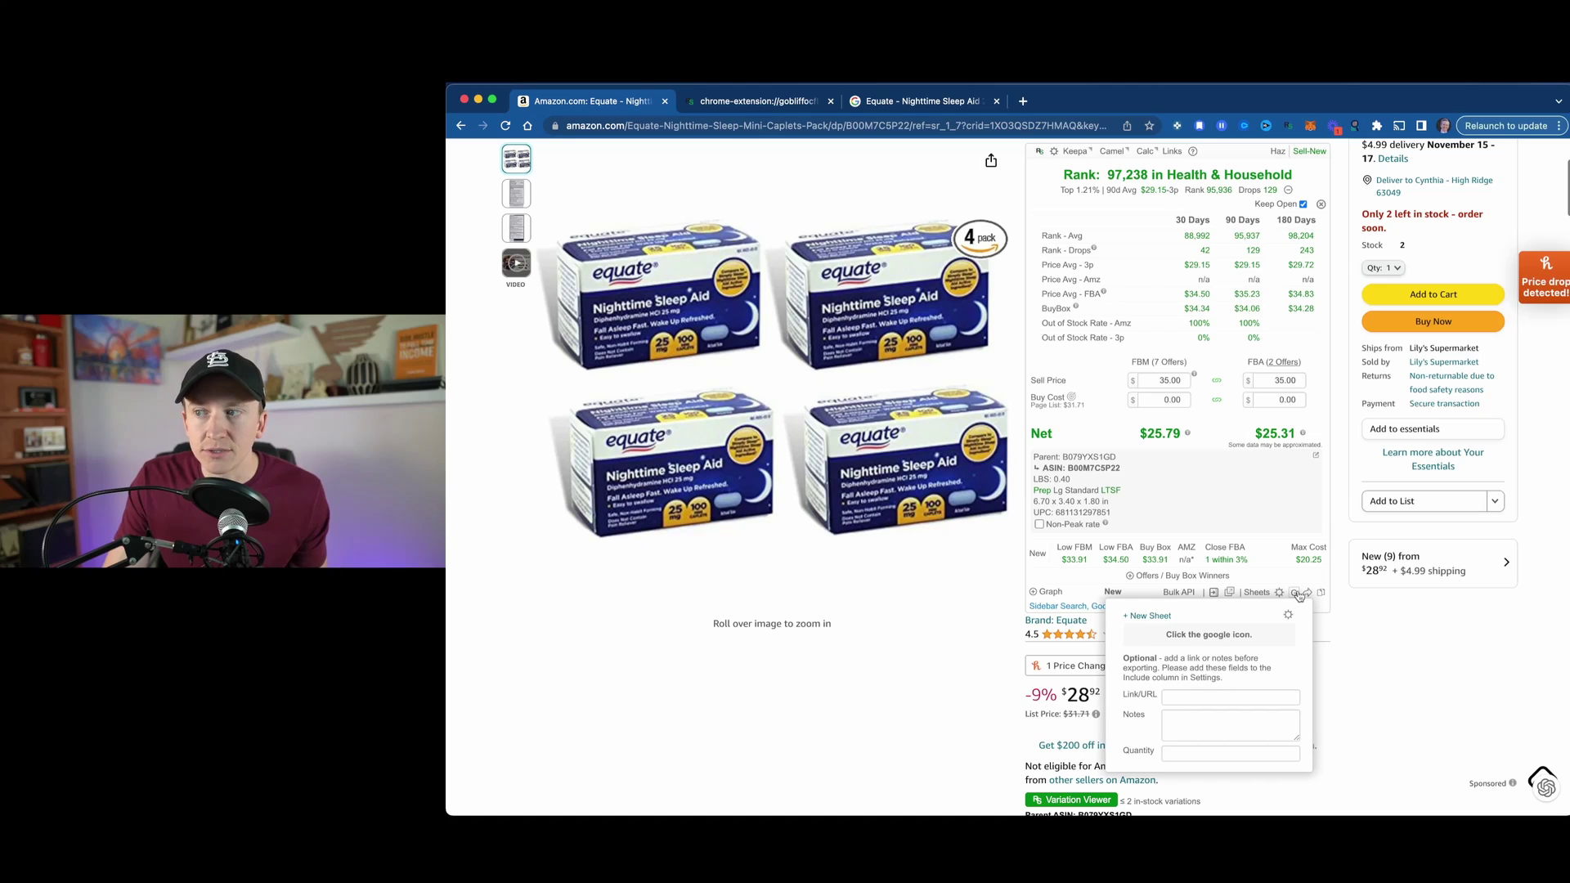
left_click(1291, 614)
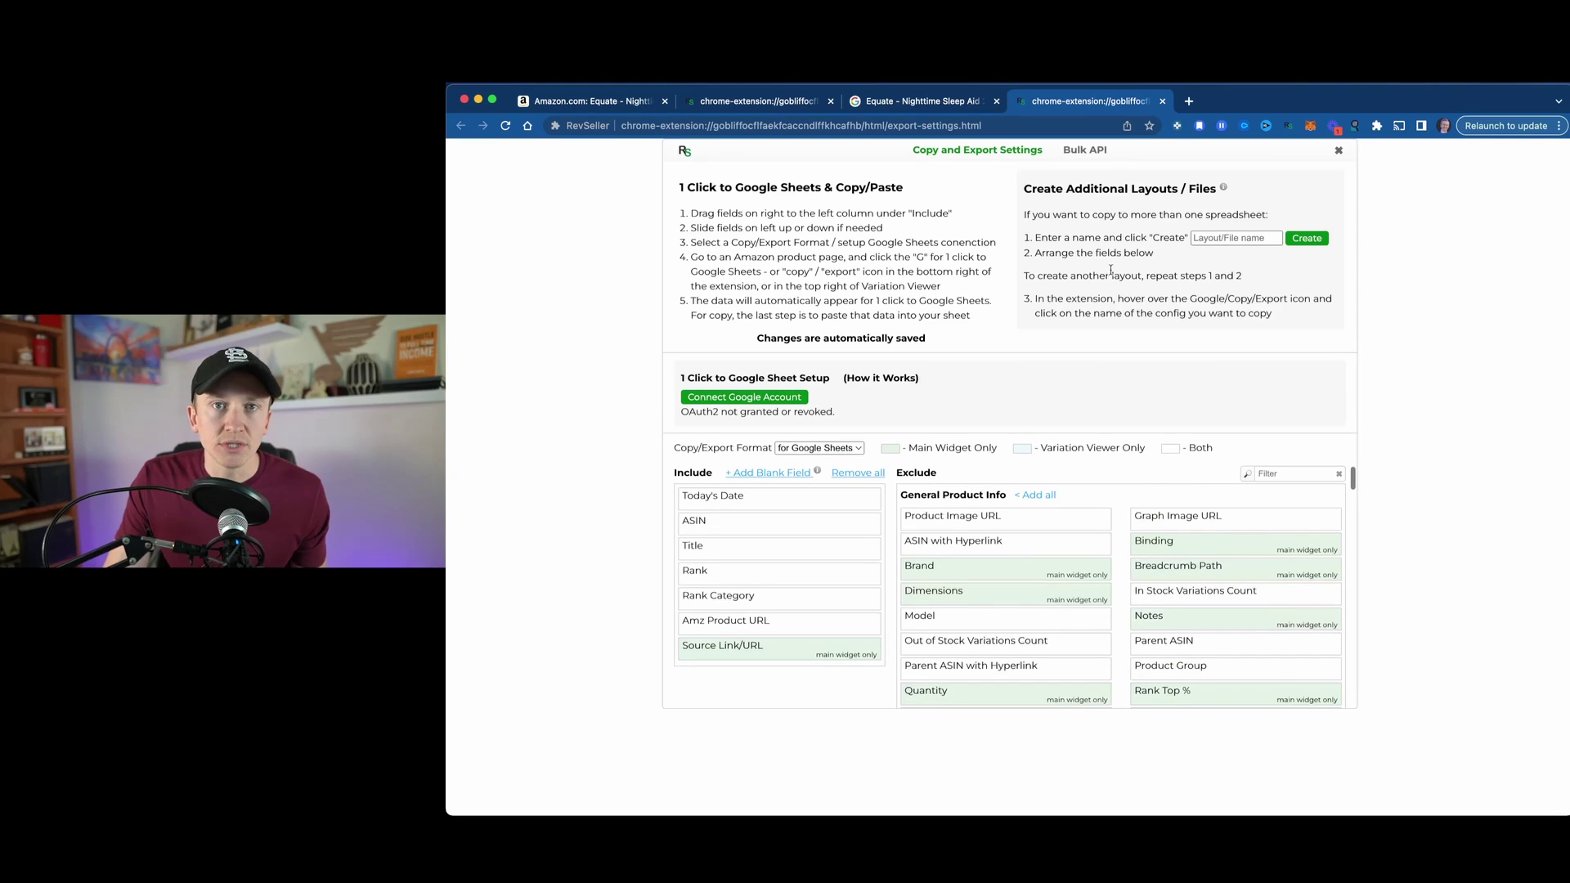
left_click(1161, 100)
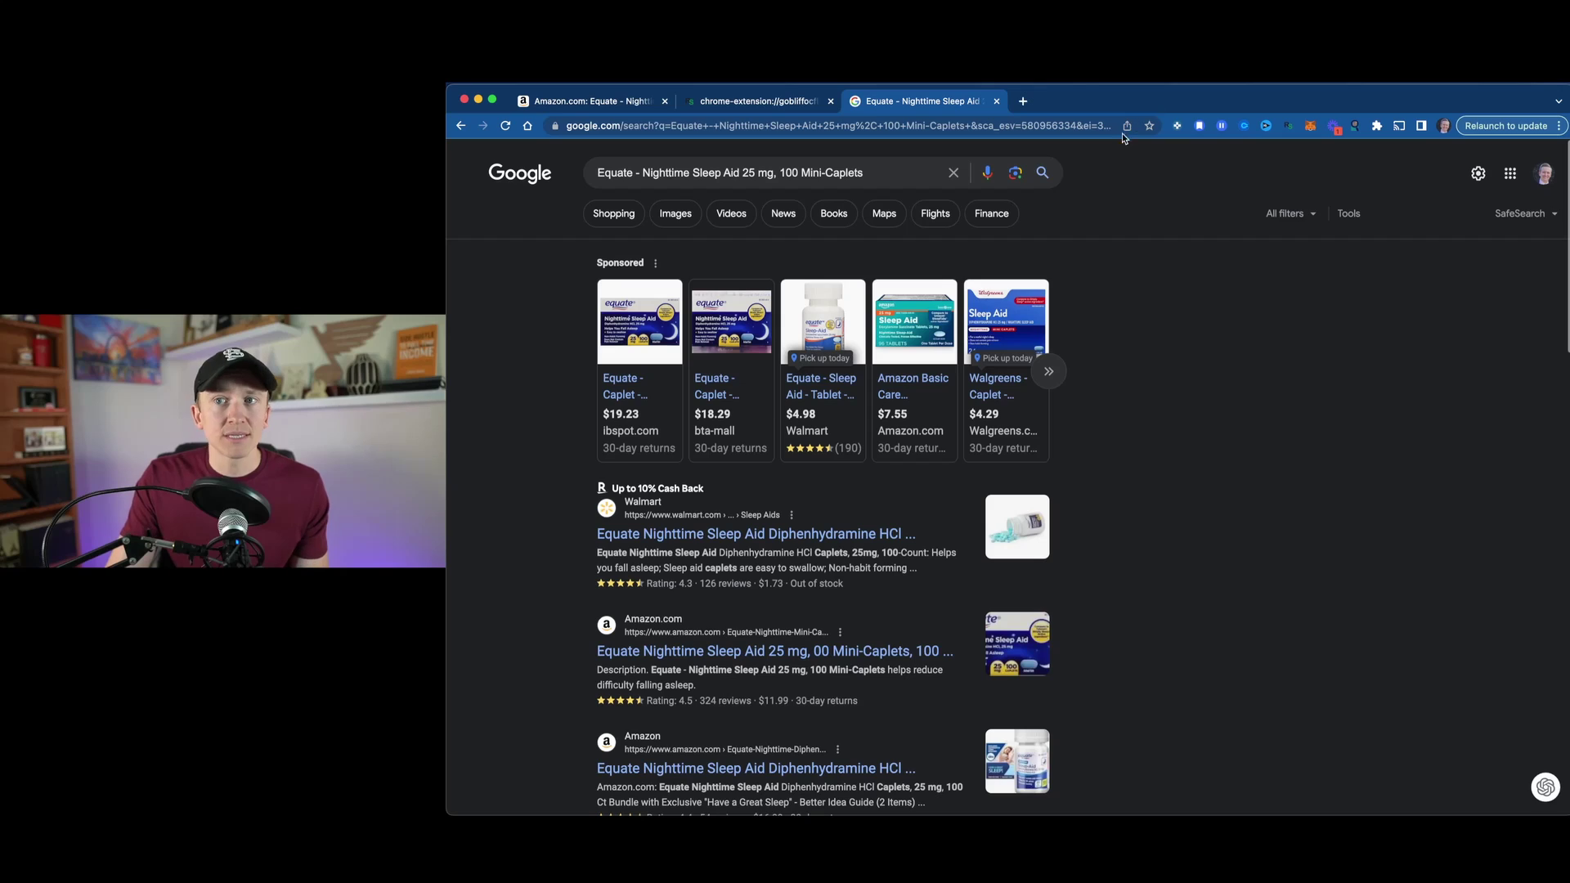
- Back on the listing, expand the Offers / Buy Box Winners section and review the sellers, prices, ratings and fulfilment types
left_click(565, 102)
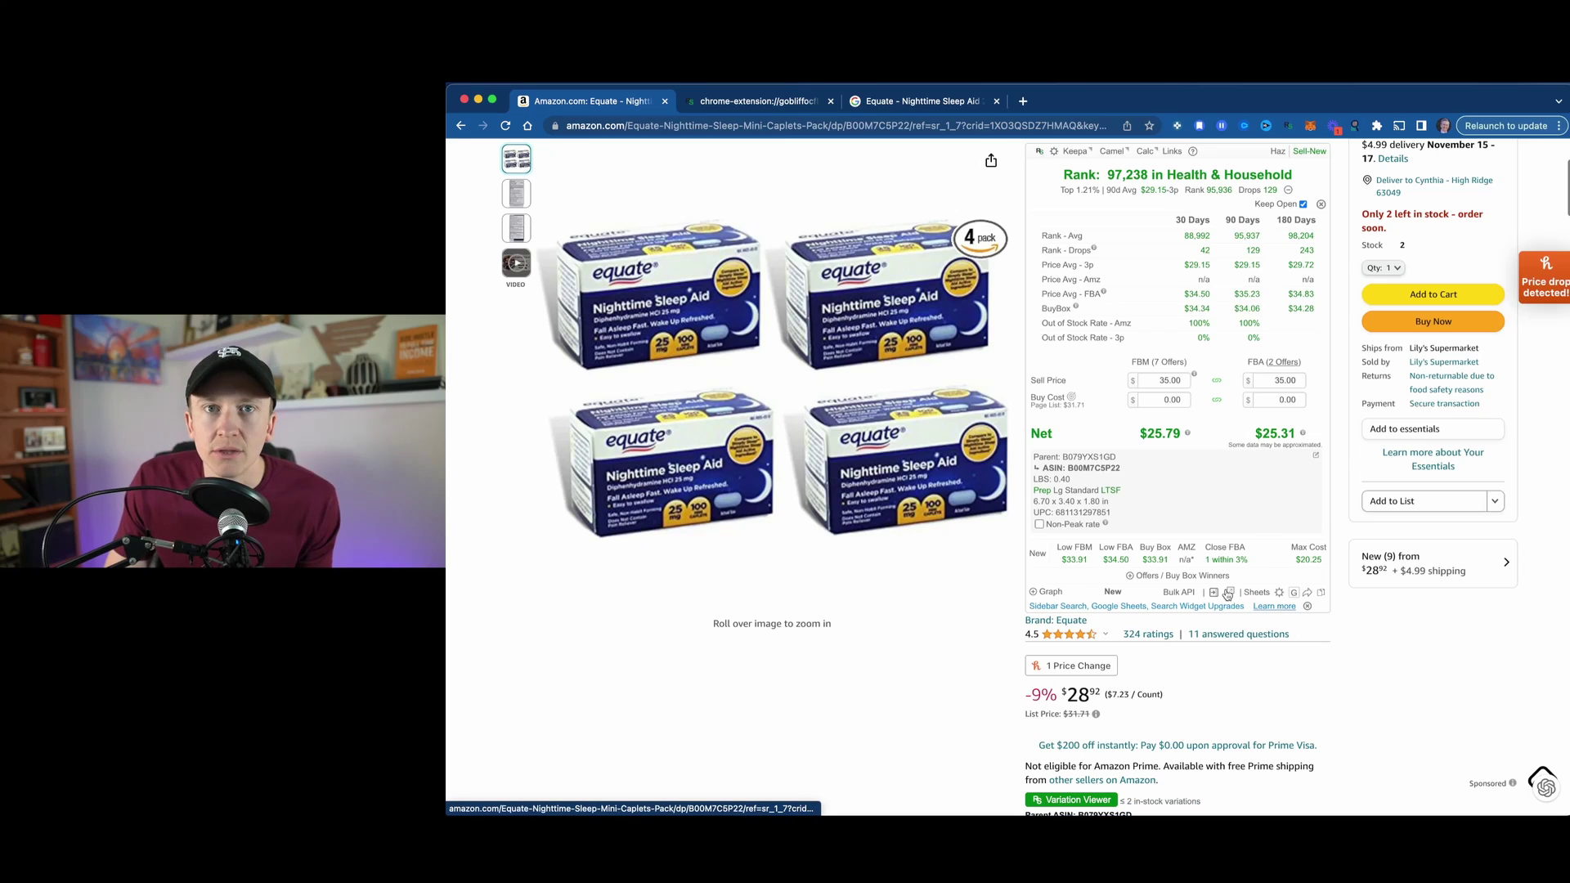
left_click(1172, 574)
mouse_move(1218, 482)
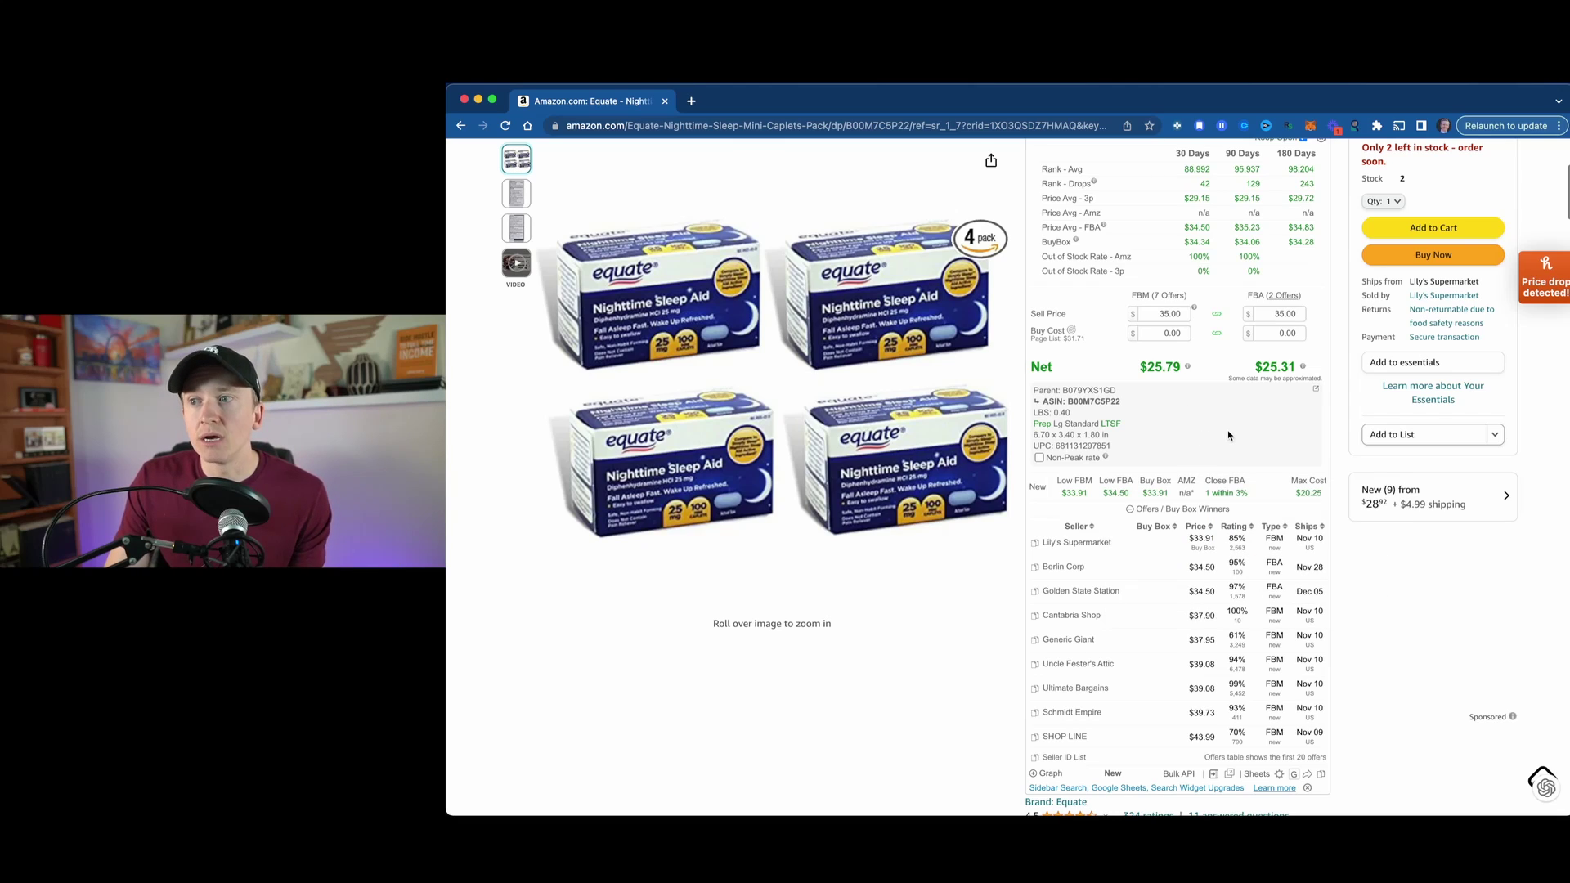
scroll(1218, 458, "up", 1)
left_click(1191, 514)
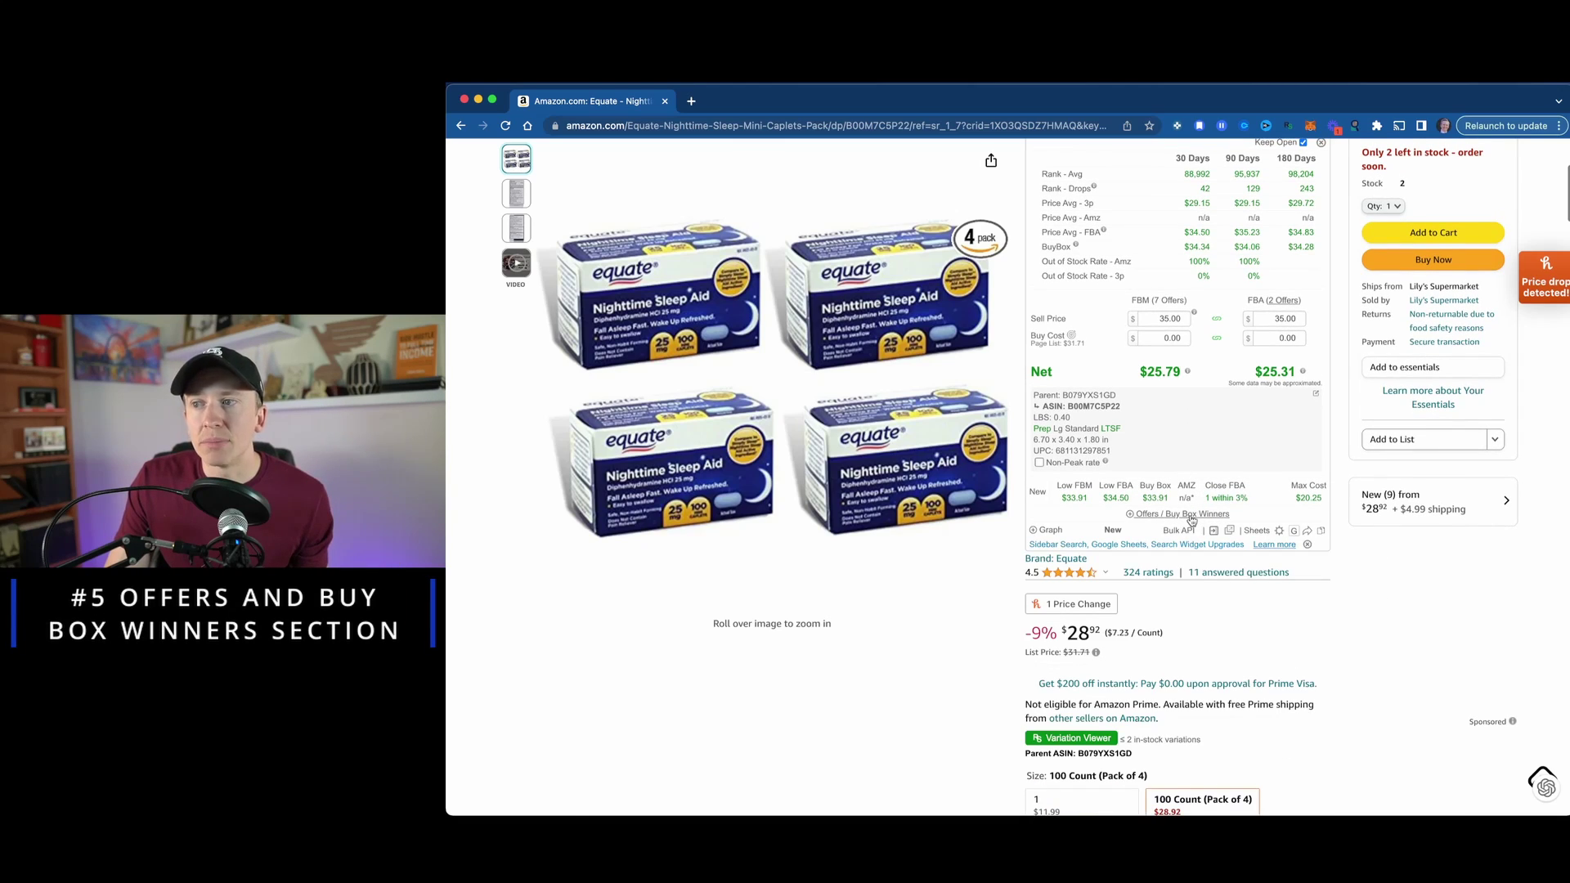
left_click(1191, 515)
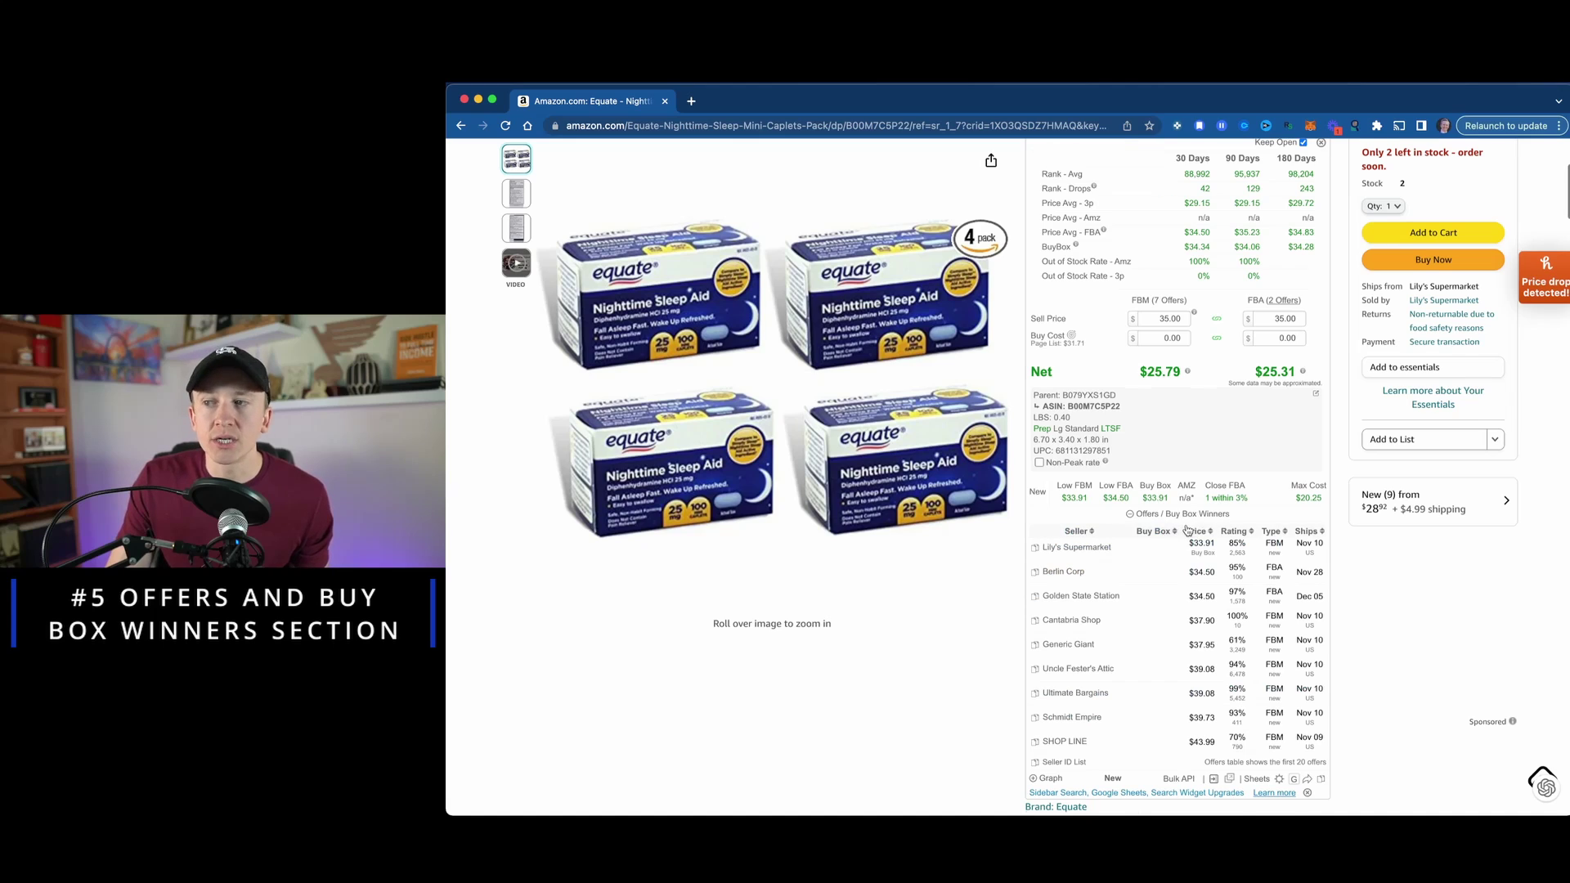
scroll(1187, 526, "up", 3)
scroll(1187, 531, "down", 2)
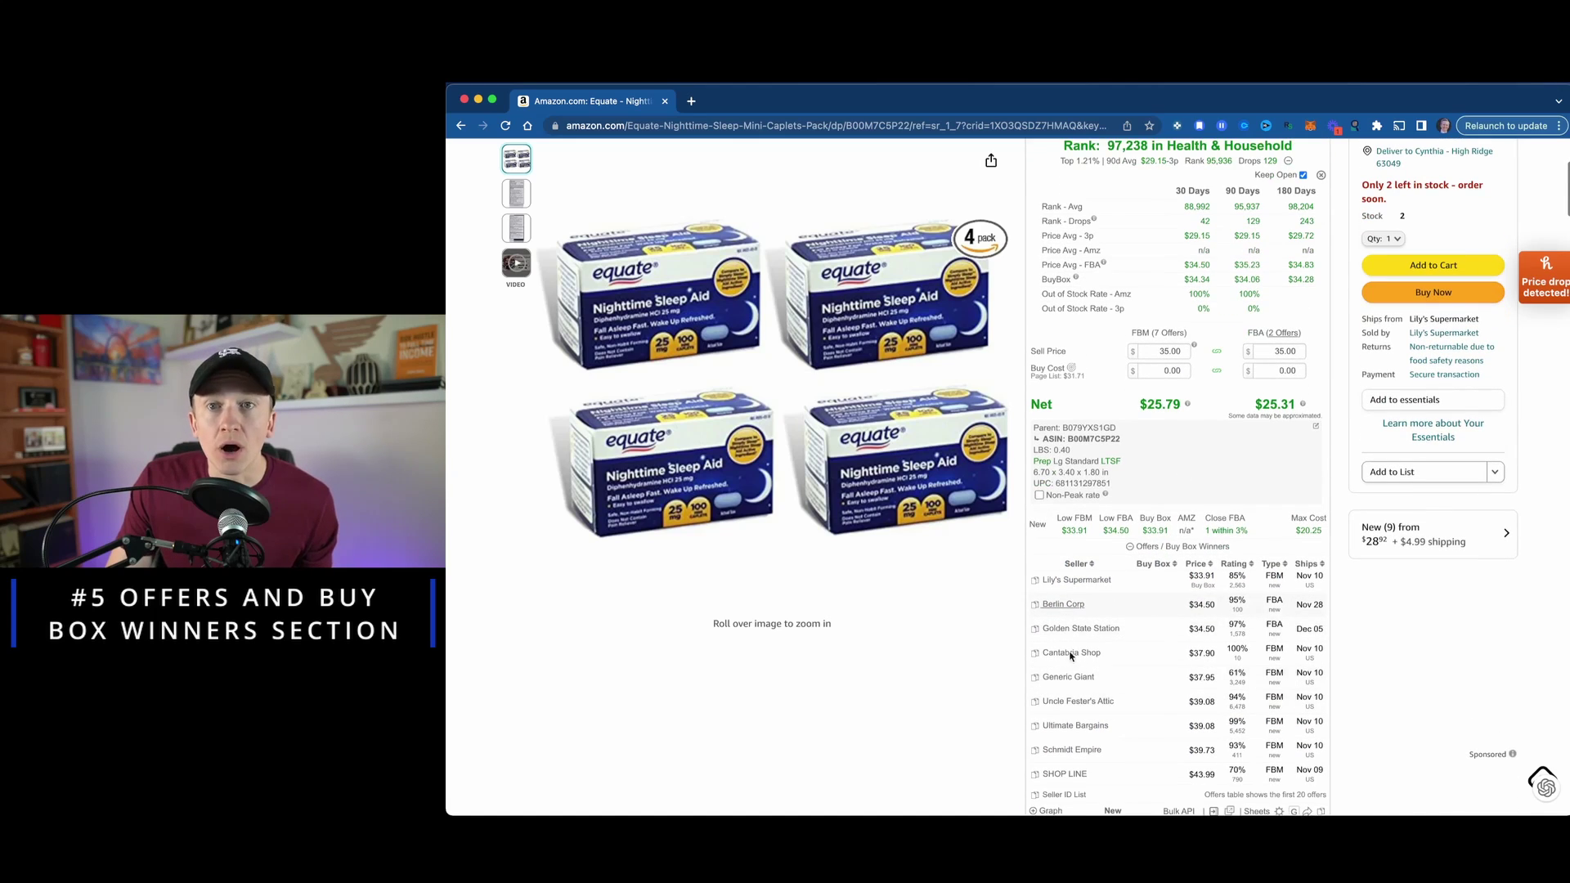
scroll(1160, 592, "down", 2)
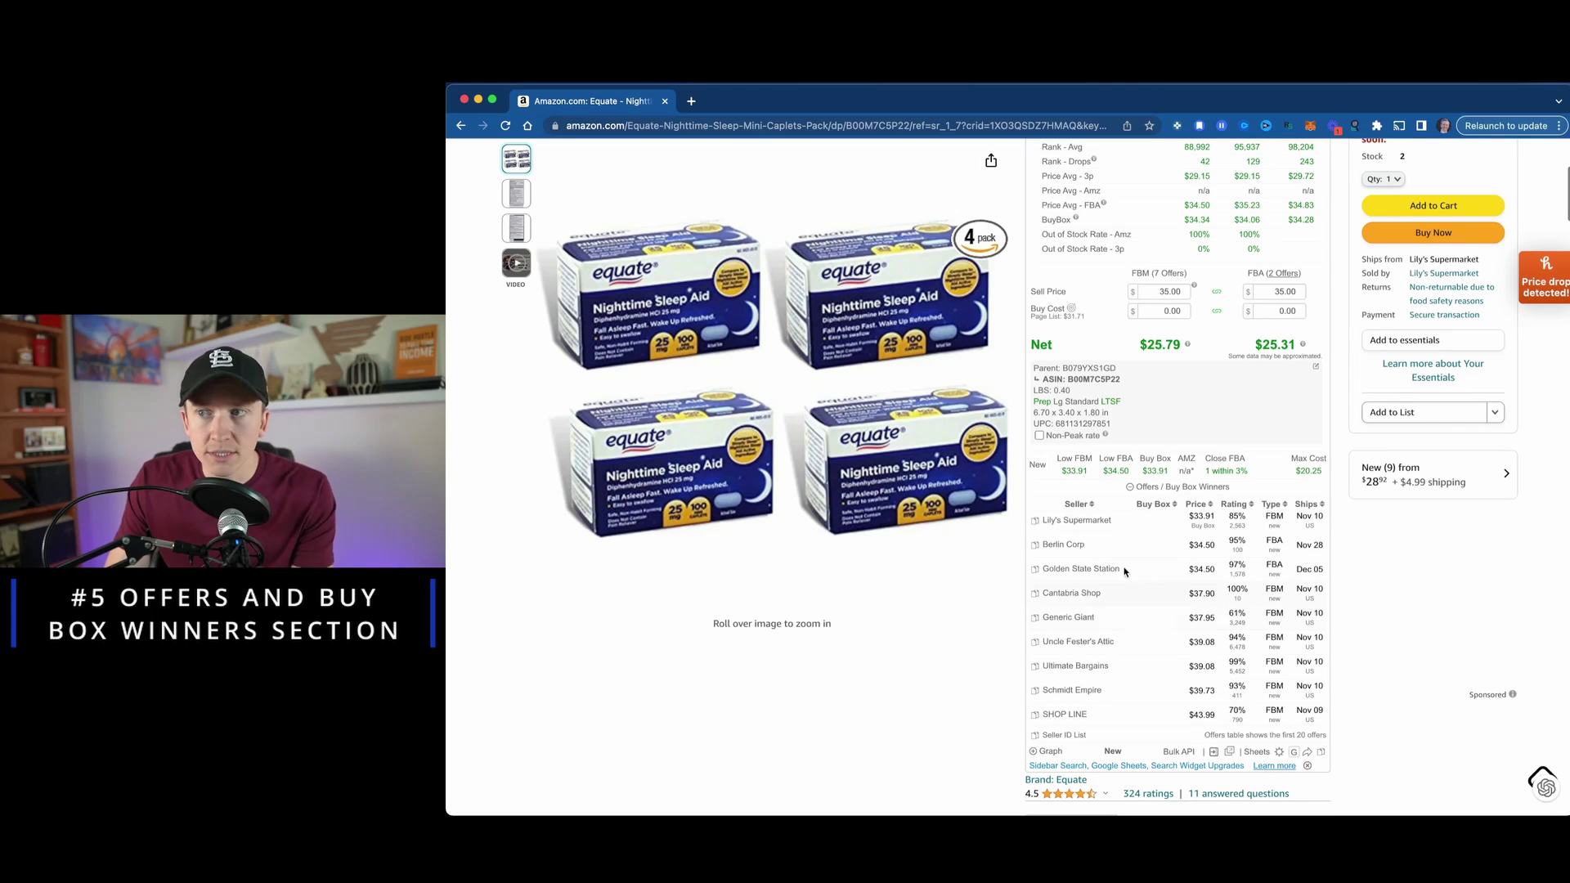
- Open the Lily's Supermarket storefront, expand its top brands and categories, and show the analysis for products on the page
left_click(1091, 522)
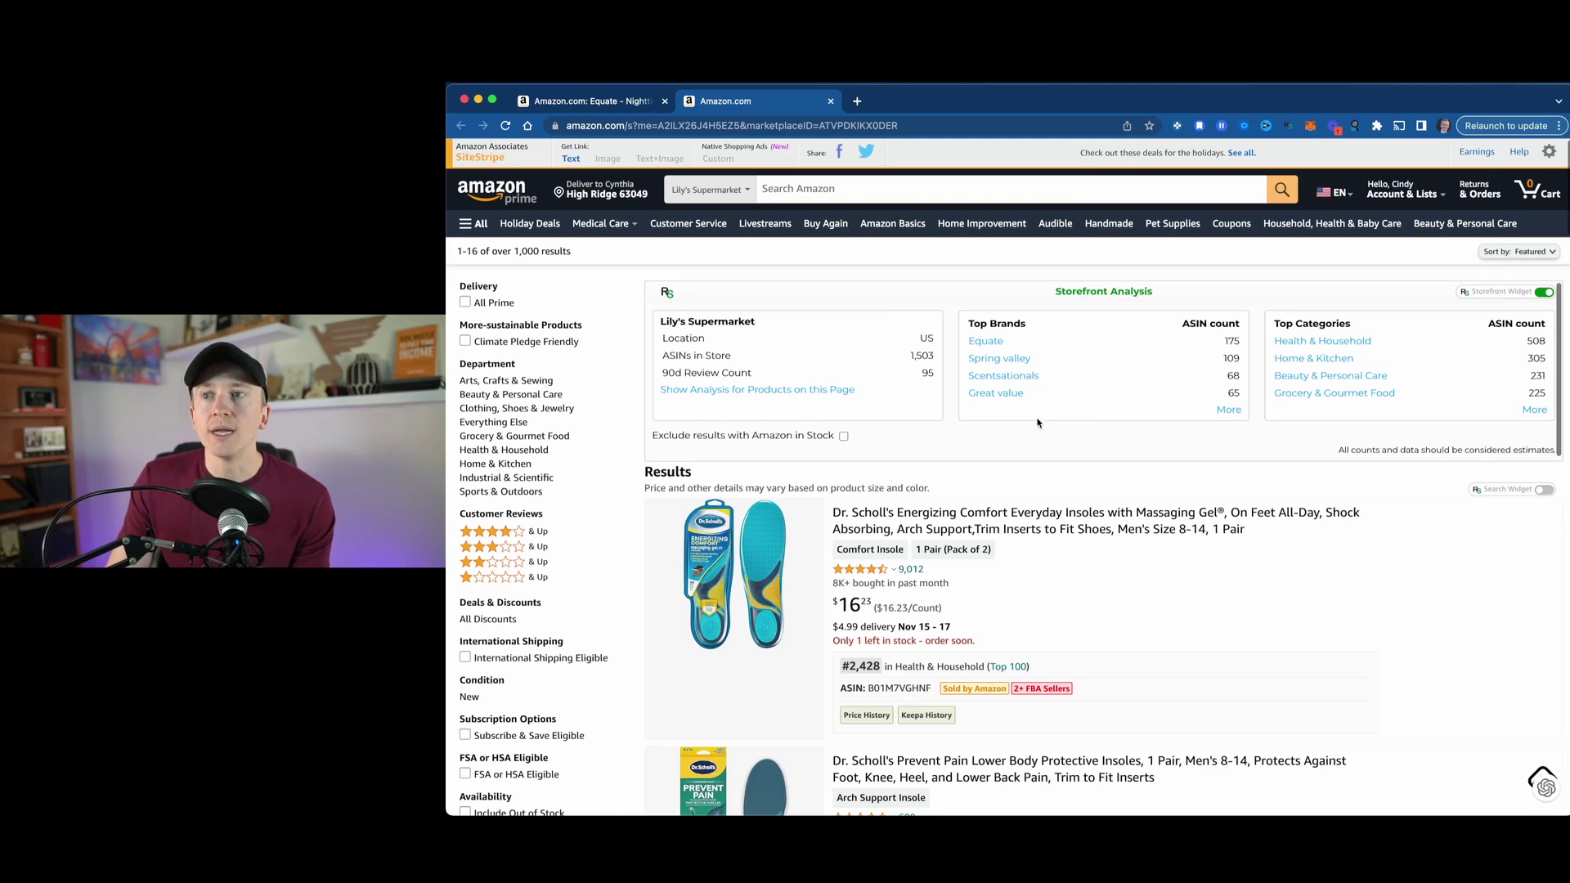
scroll(1013, 492, "down", 10)
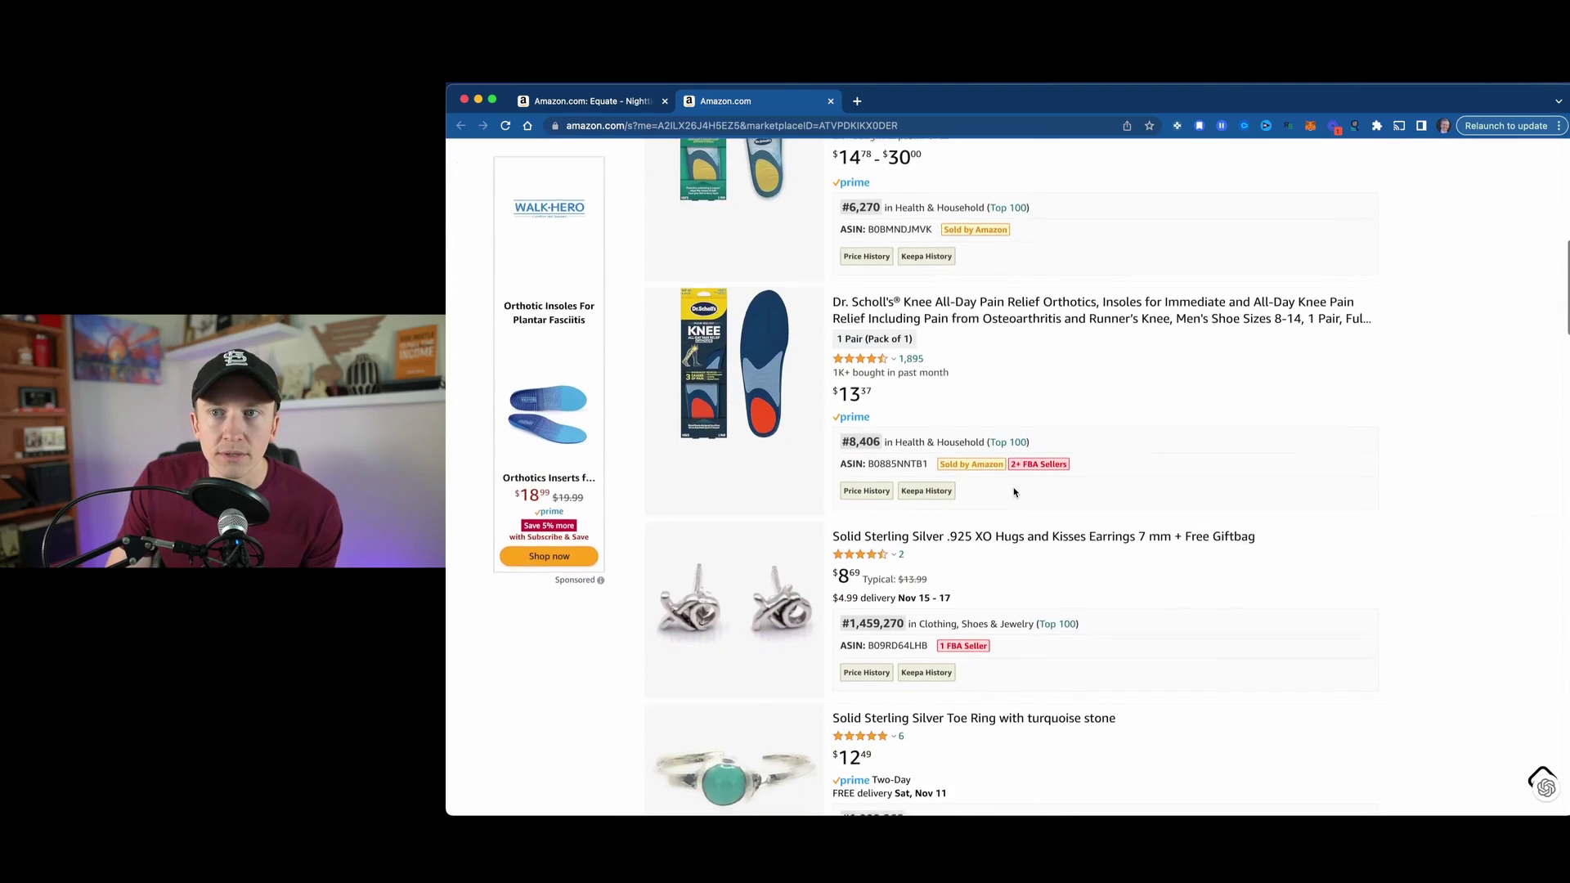
scroll(1014, 492, "up", 10)
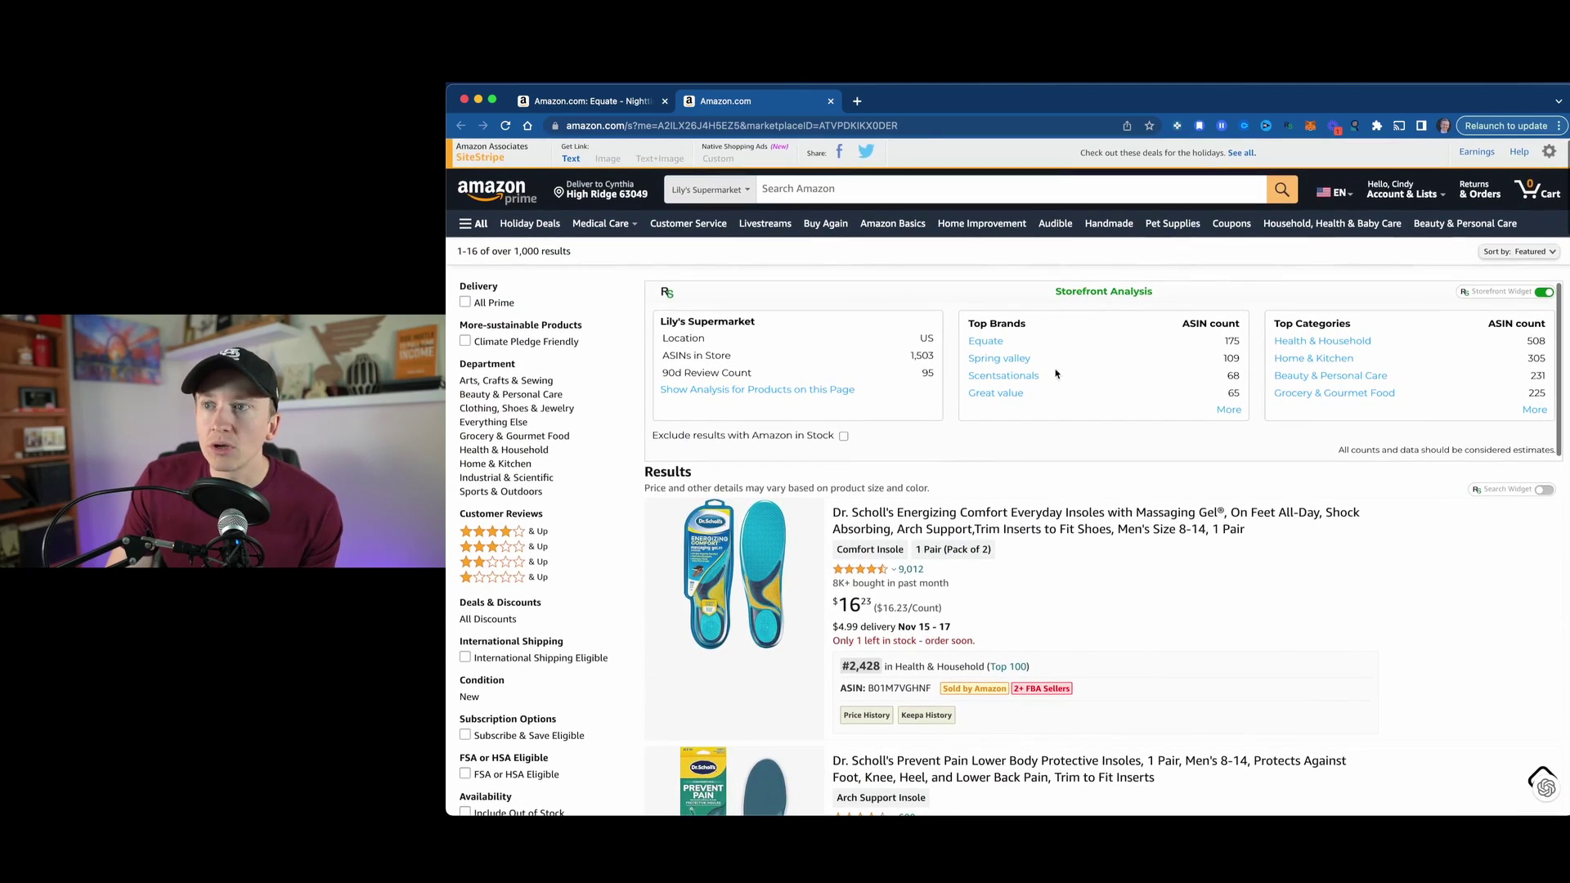
left_click(1228, 411)
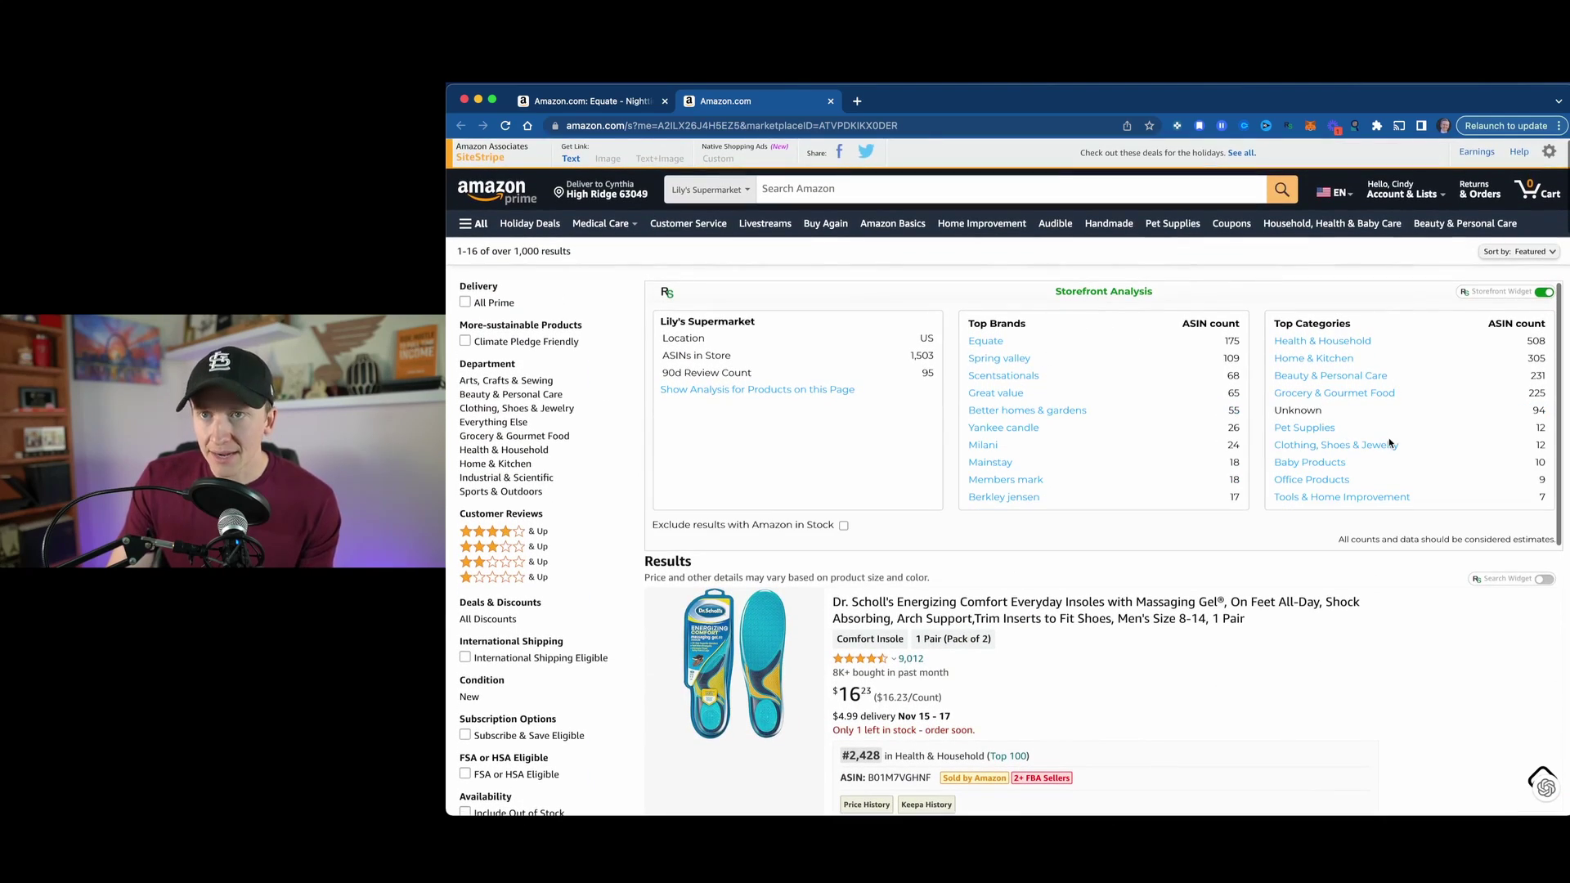
left_click(768, 396)
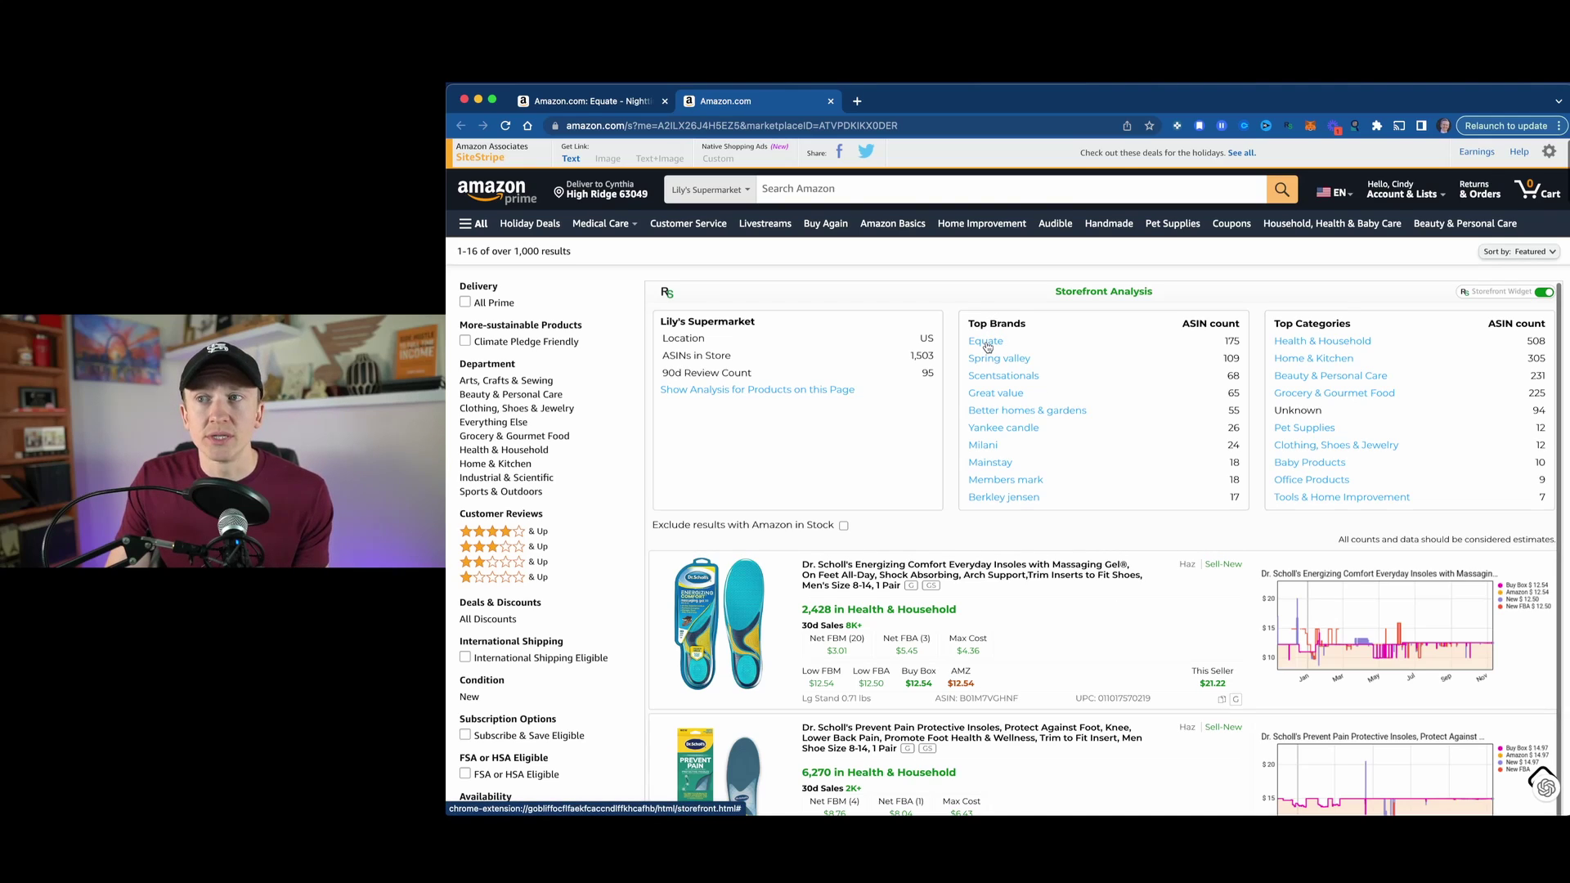
- Filter the storefront analysis to the Equate brand and review its products, sales ranks, prices and price graphs
left_click(987, 347)
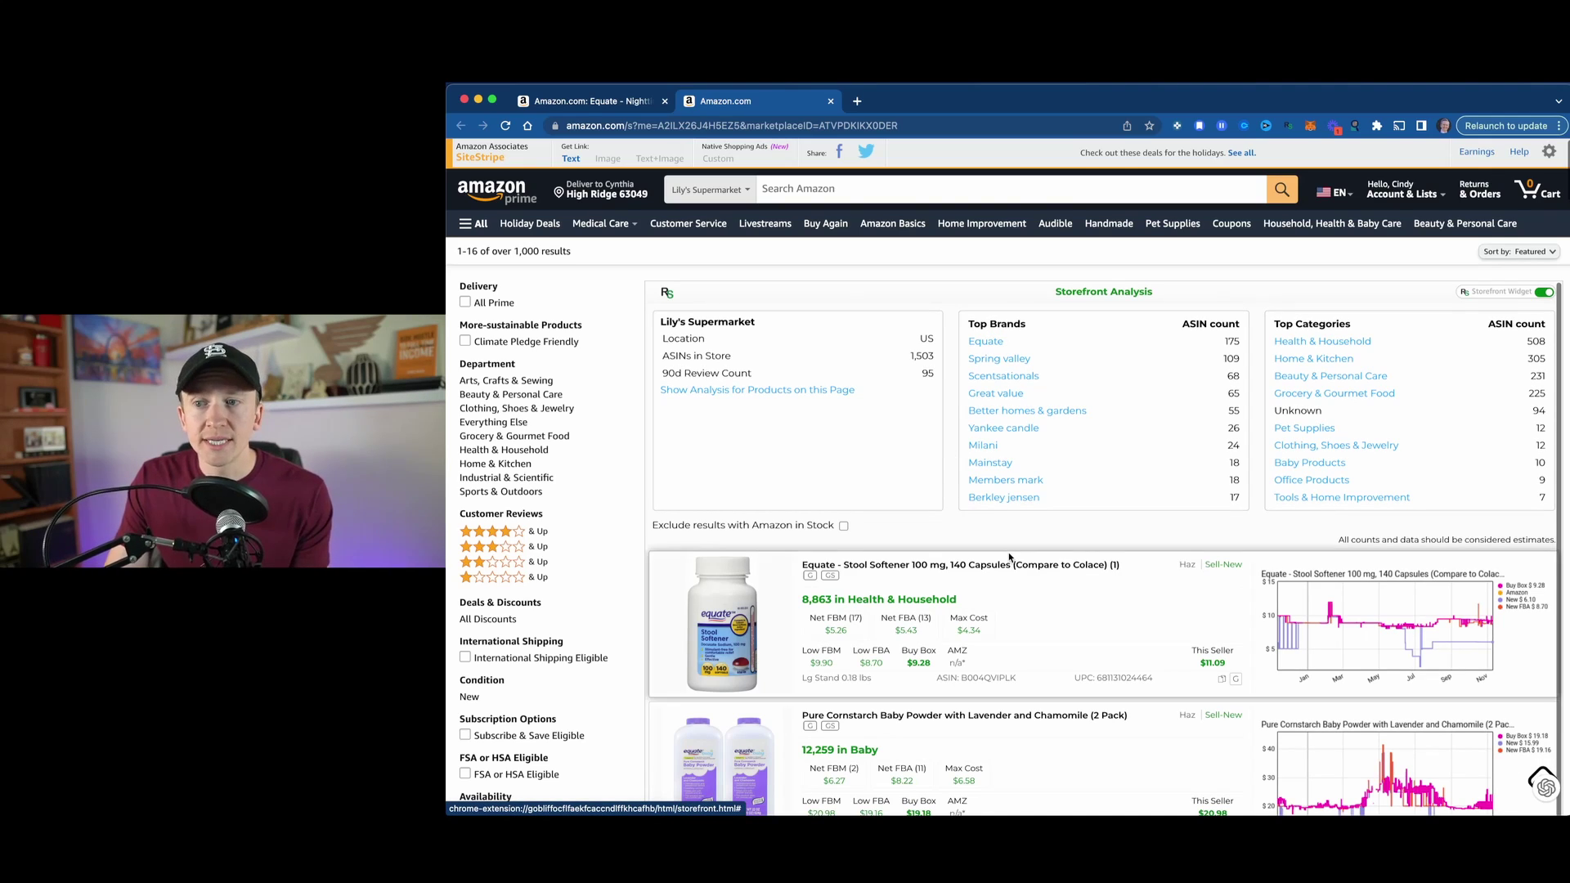
scroll(1009, 557, "down", 3)
scroll(1009, 558, "down", 4)
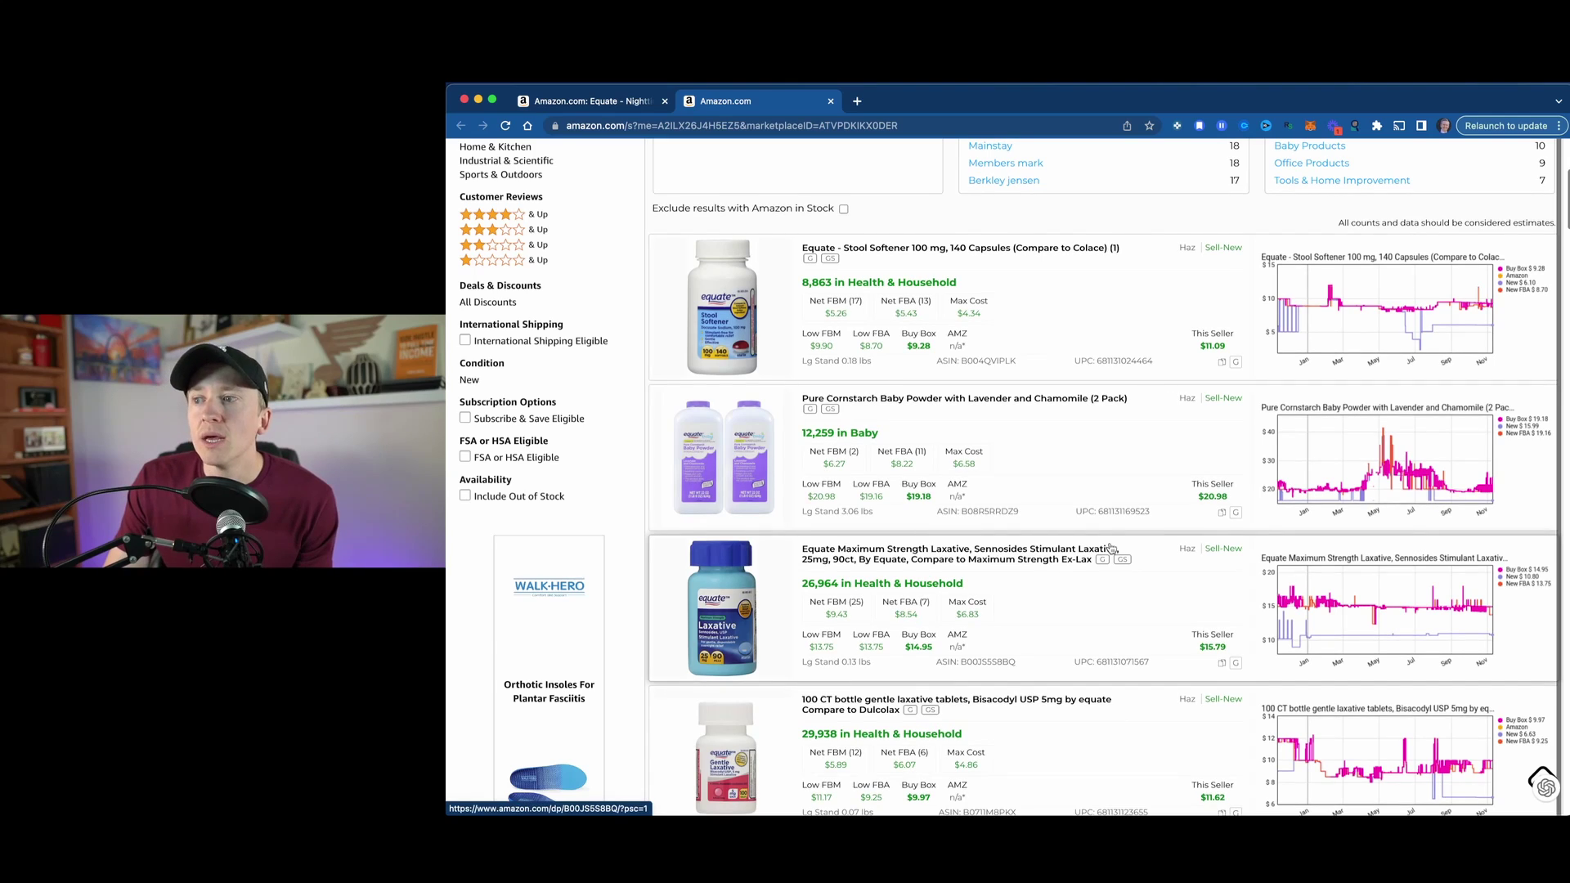
scroll(1092, 465, "up", 3)
scroll(1093, 464, "up", 4)
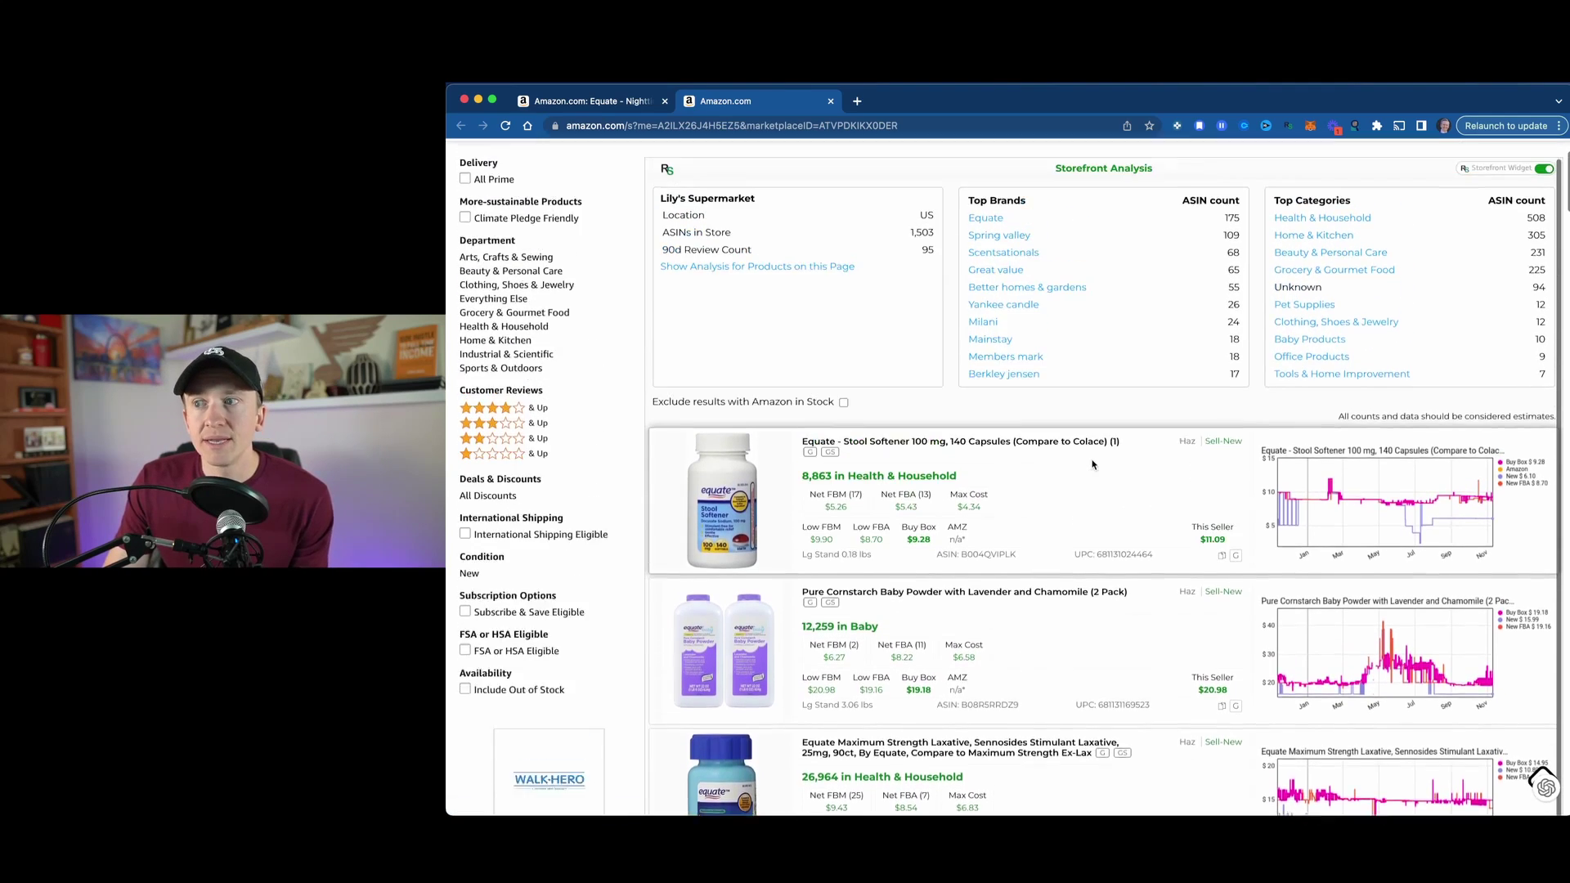
scroll(1092, 465, "down", 3)
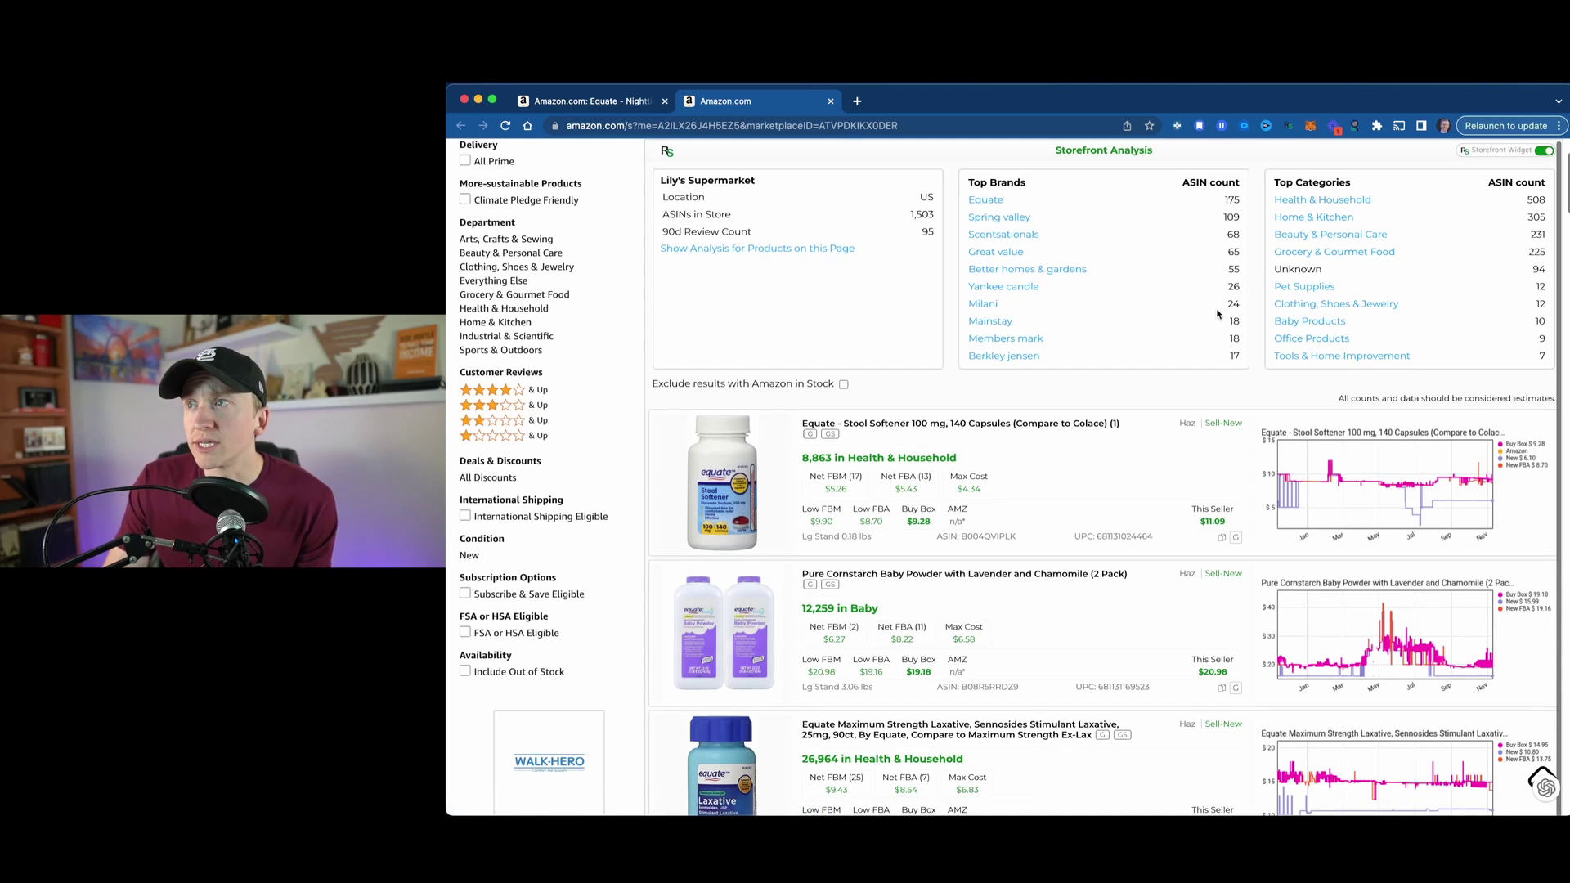
- Show the storefront's Home & Kitchen category products, look through the results, and return to the Storefront Analysis summary
left_click(1336, 220)
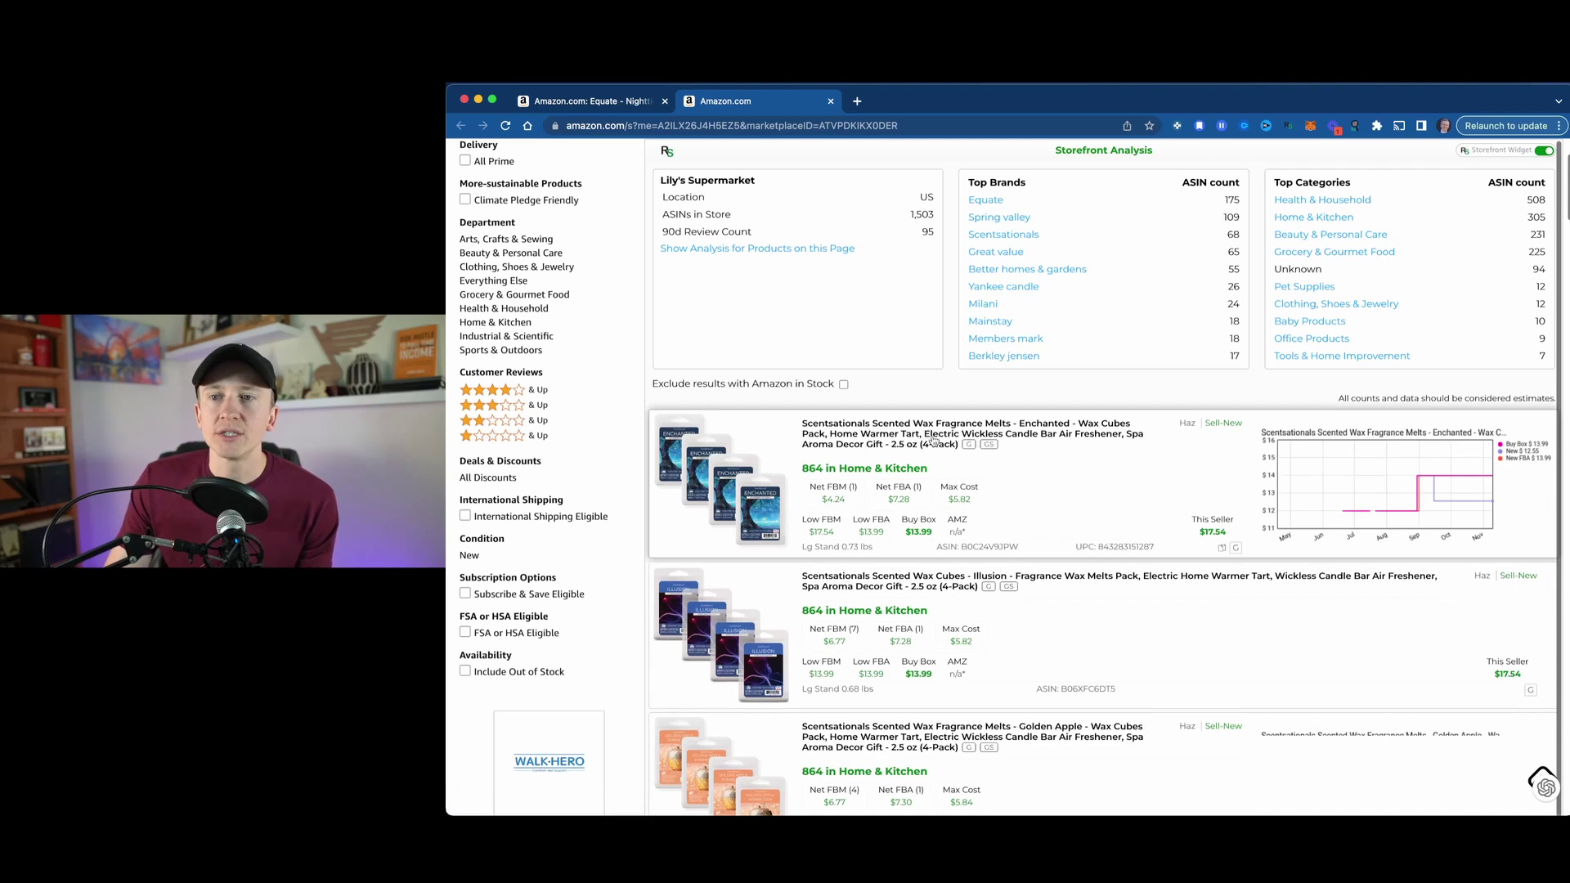
scroll(922, 449, "down", 3)
scroll(922, 448, "down", 9)
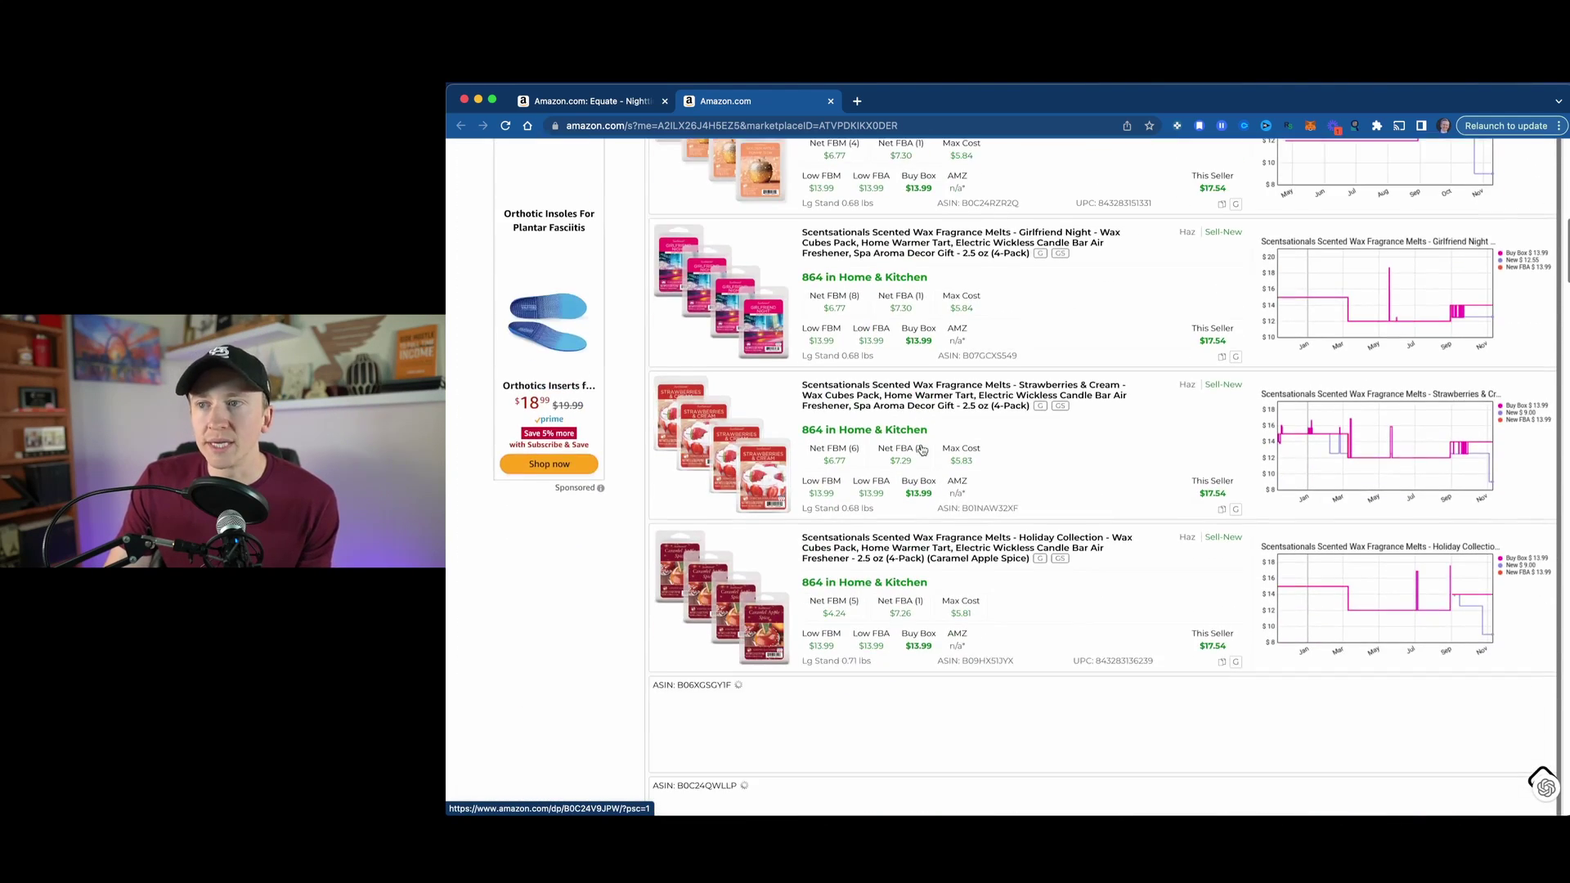
scroll(923, 448, "up", 15)
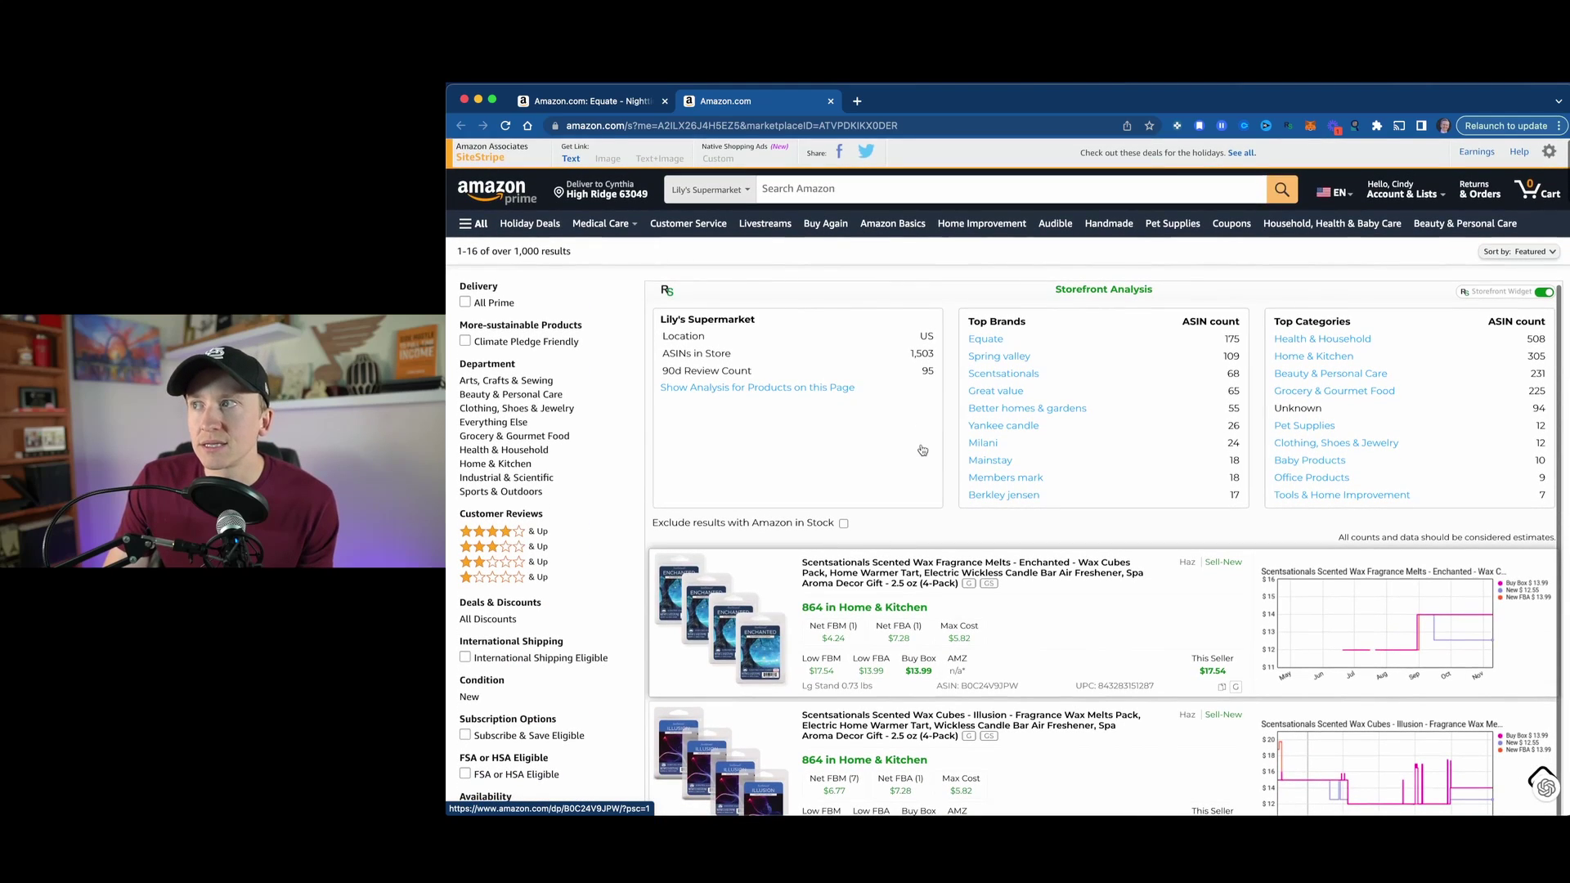